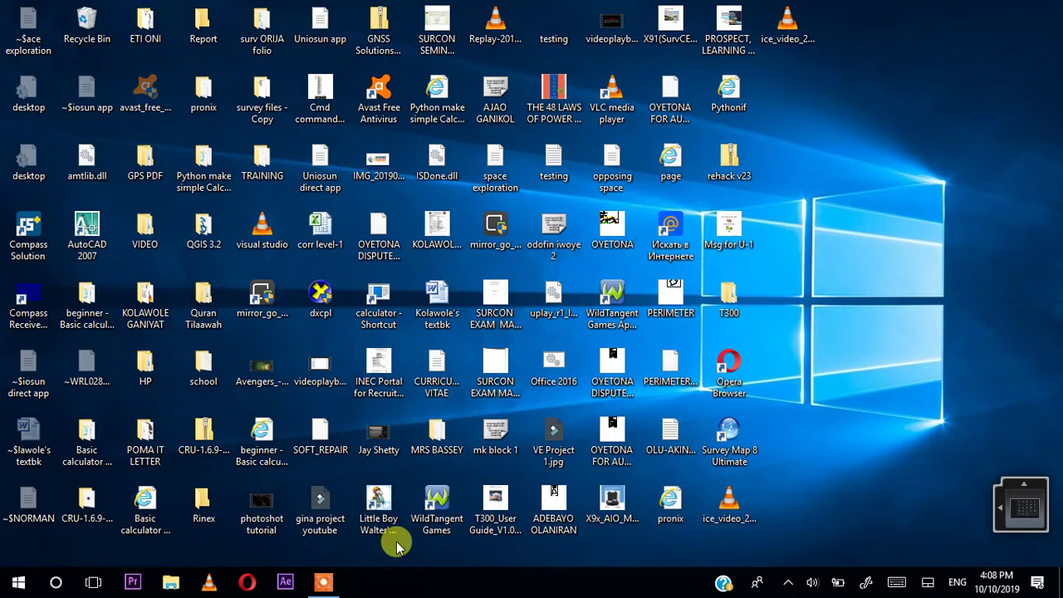
Step: Launch AutoCAD 2007 from its desktop shortcut to get a blank Drawing1
click(84, 239)
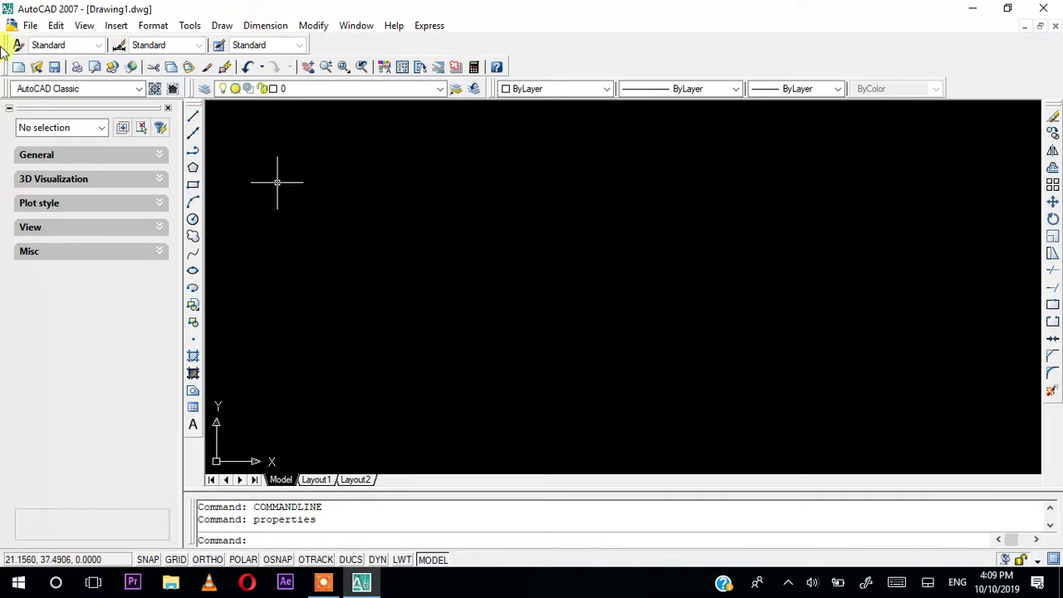
Step: In Drawing Units, set angles to clockwise Deg/Min/Sec with 0d00'00" precision
click(153, 25)
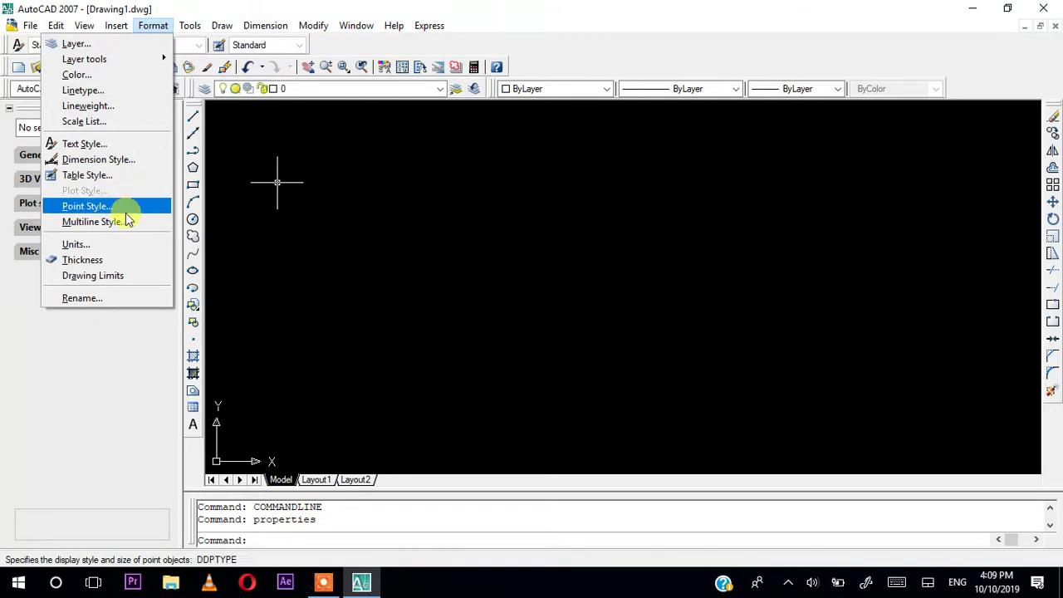
click(109, 249)
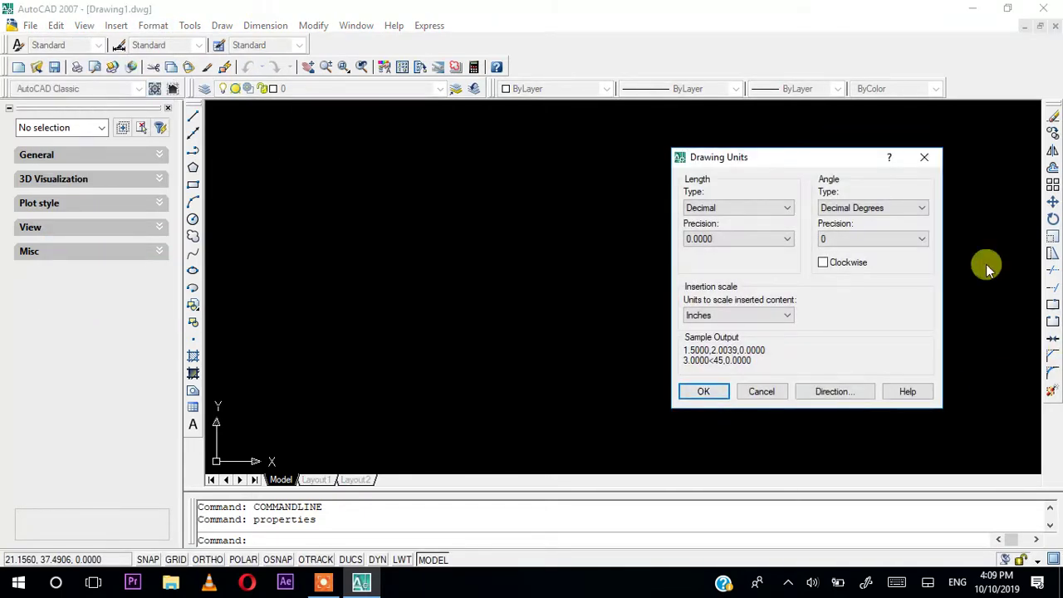
drag(767, 166, 488, 160)
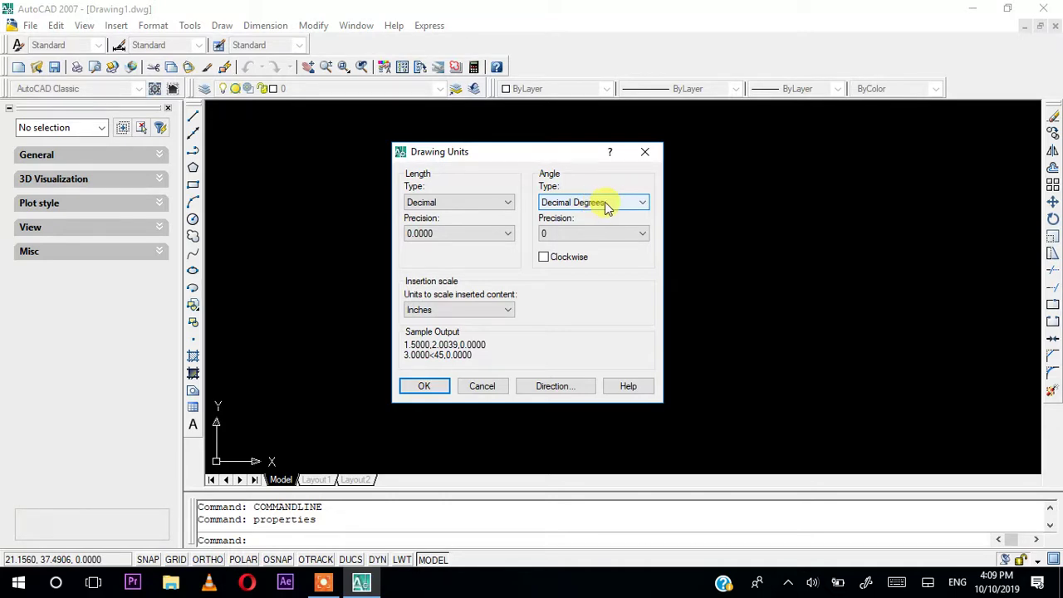
click(614, 206)
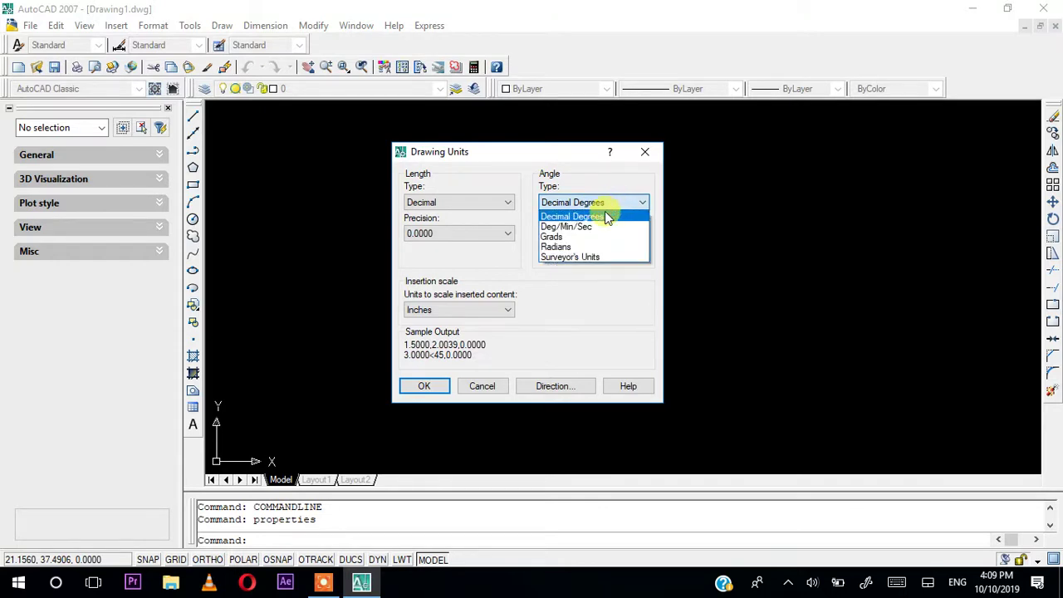
click(575, 229)
click(549, 236)
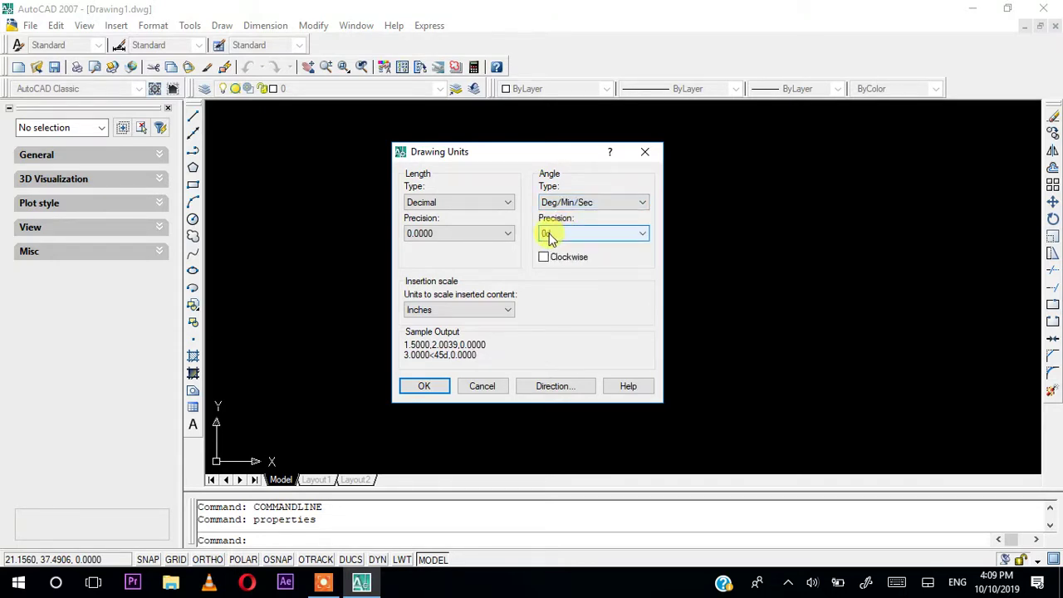
click(592, 235)
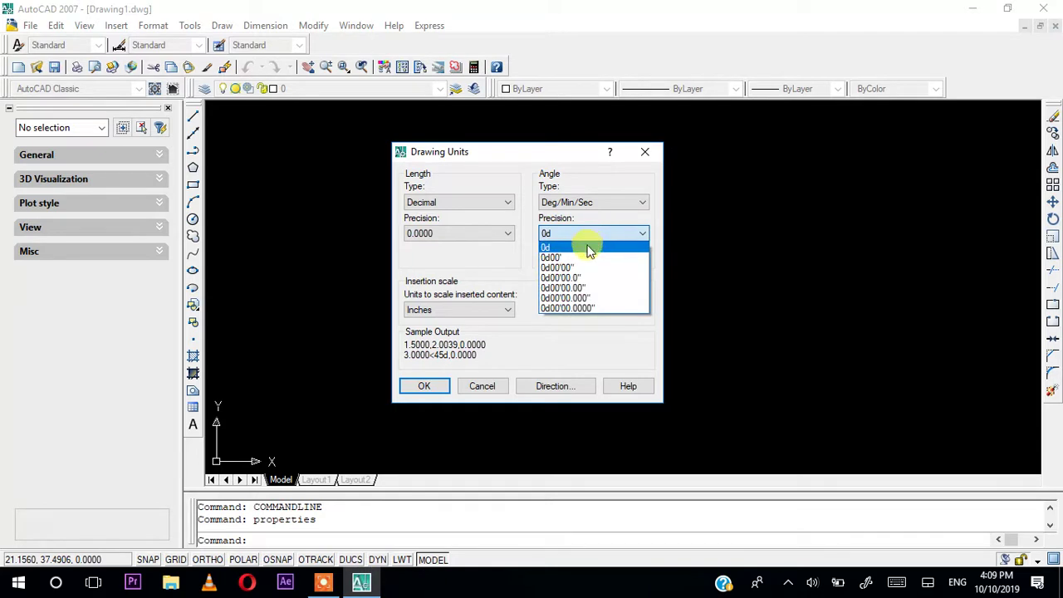
click(560, 269)
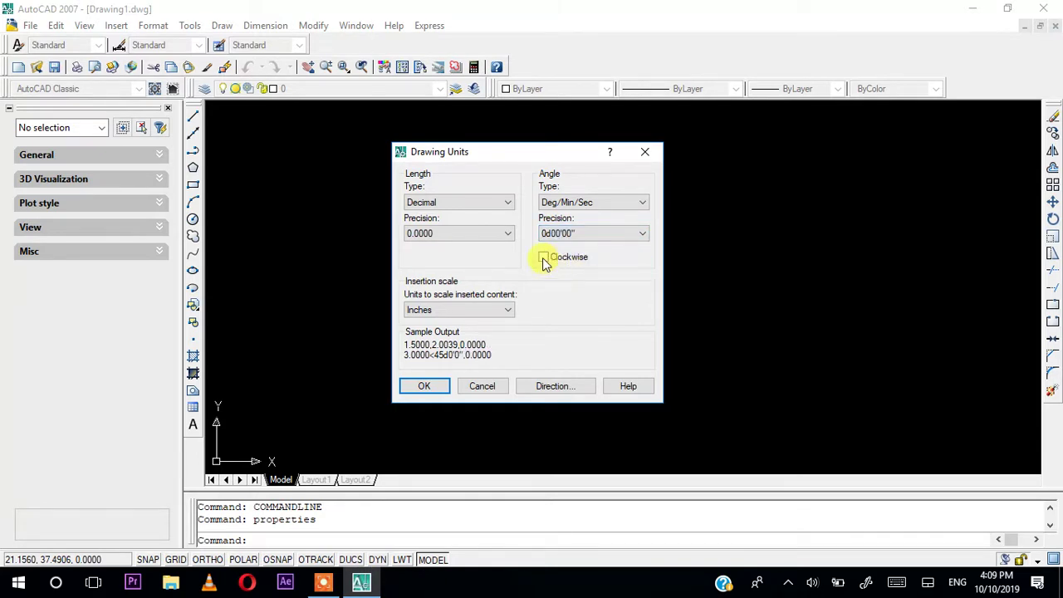
click(544, 259)
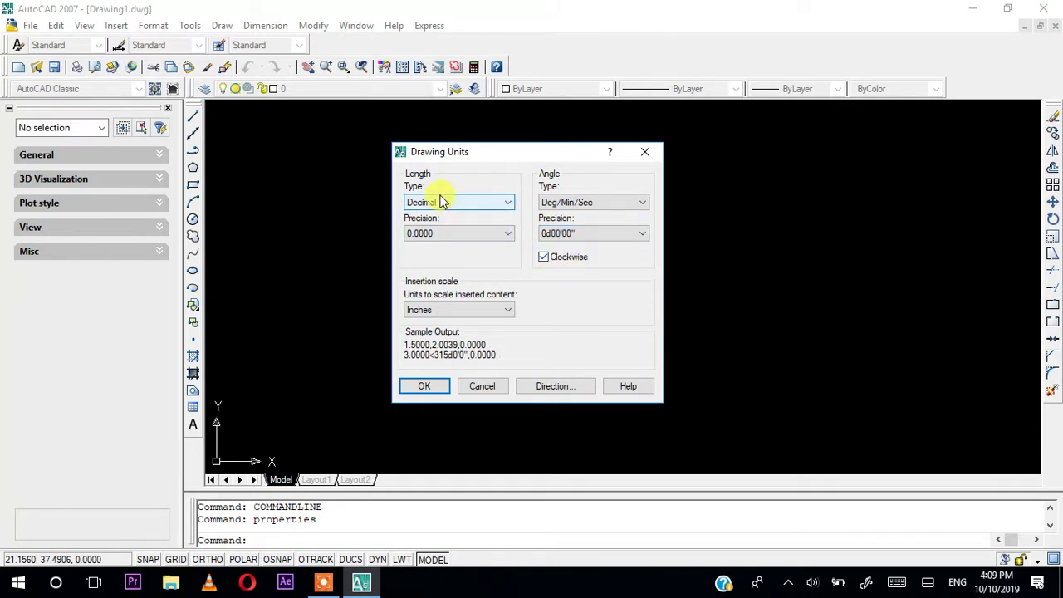
Step: Set length precision 0.000, insertion scale Meters and base direction North, then apply
click(504, 233)
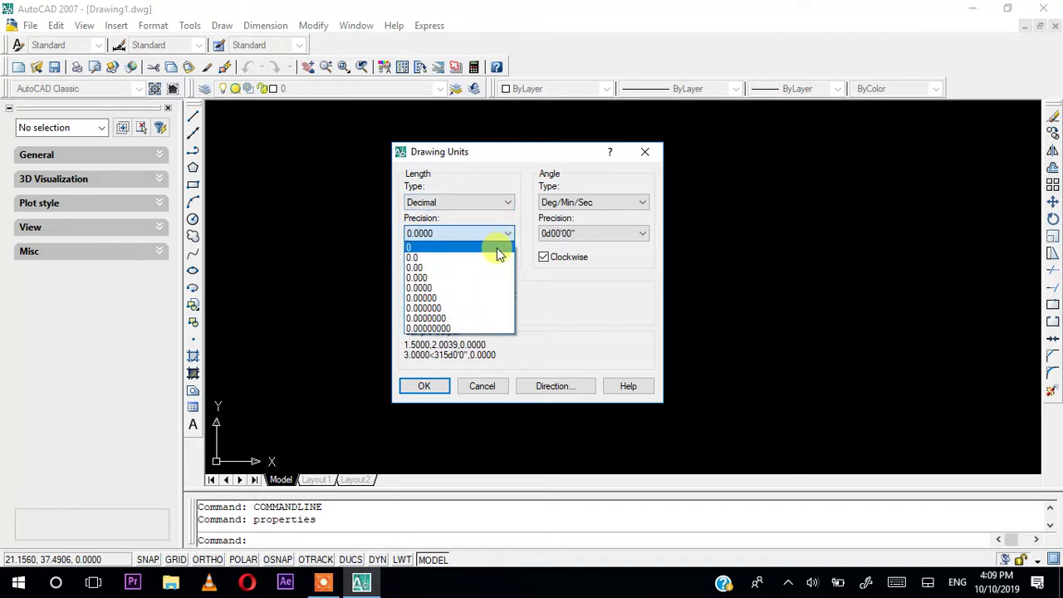
click(449, 278)
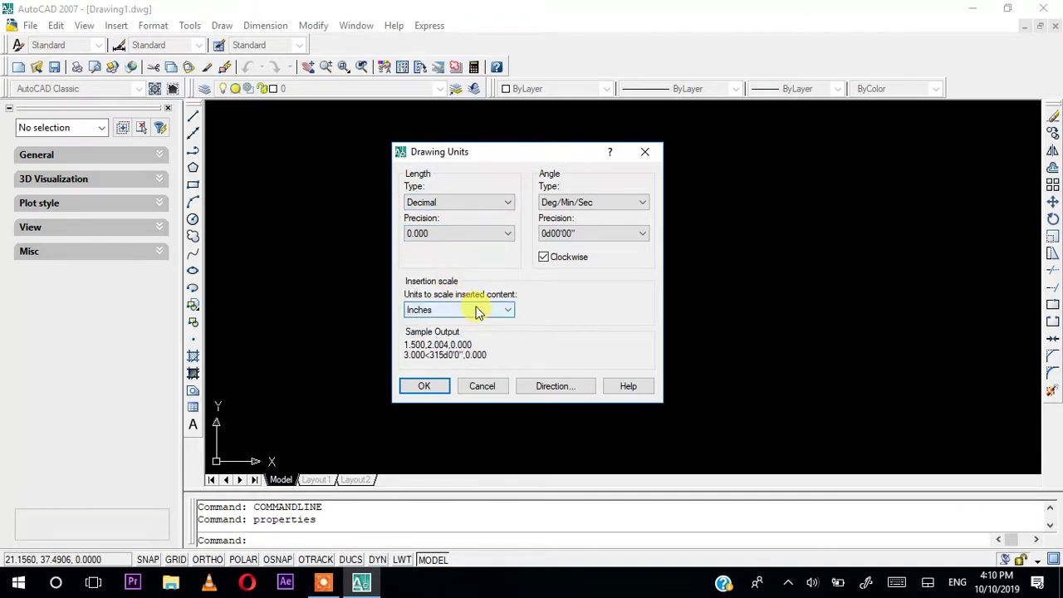
click(478, 311)
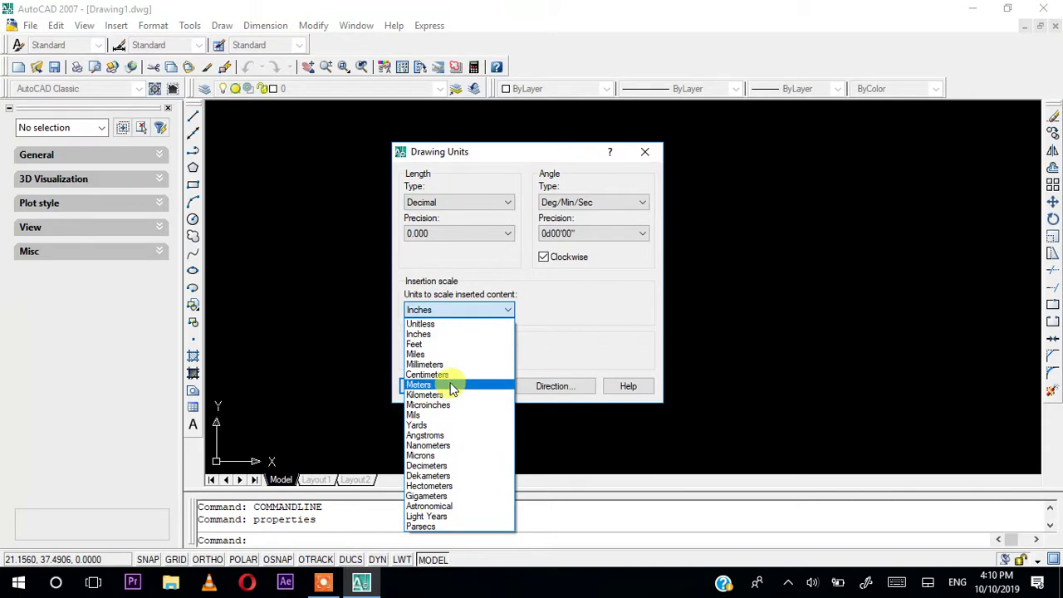
click(453, 382)
click(555, 386)
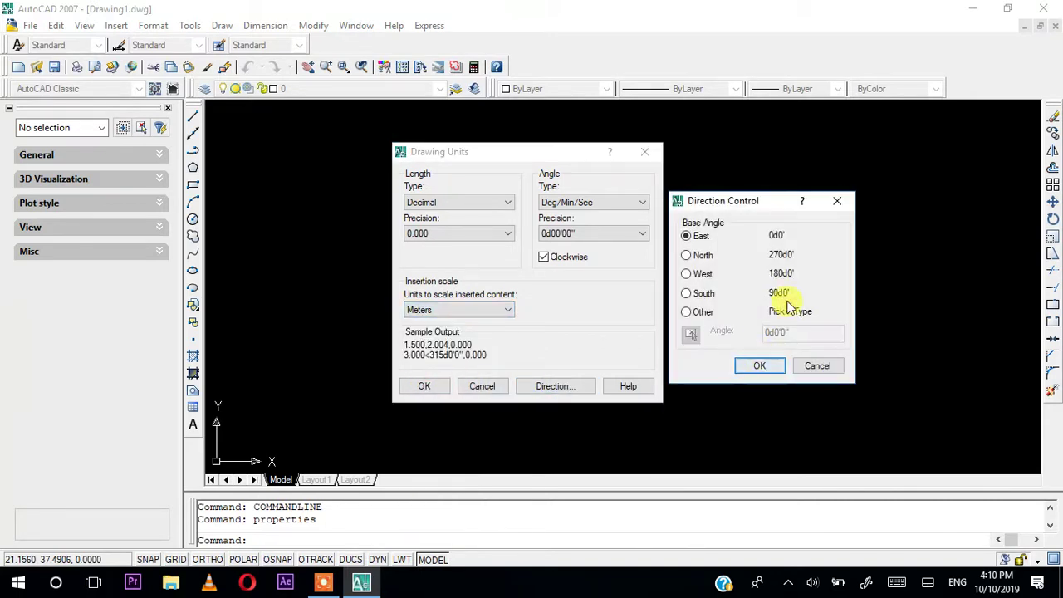
click(696, 256)
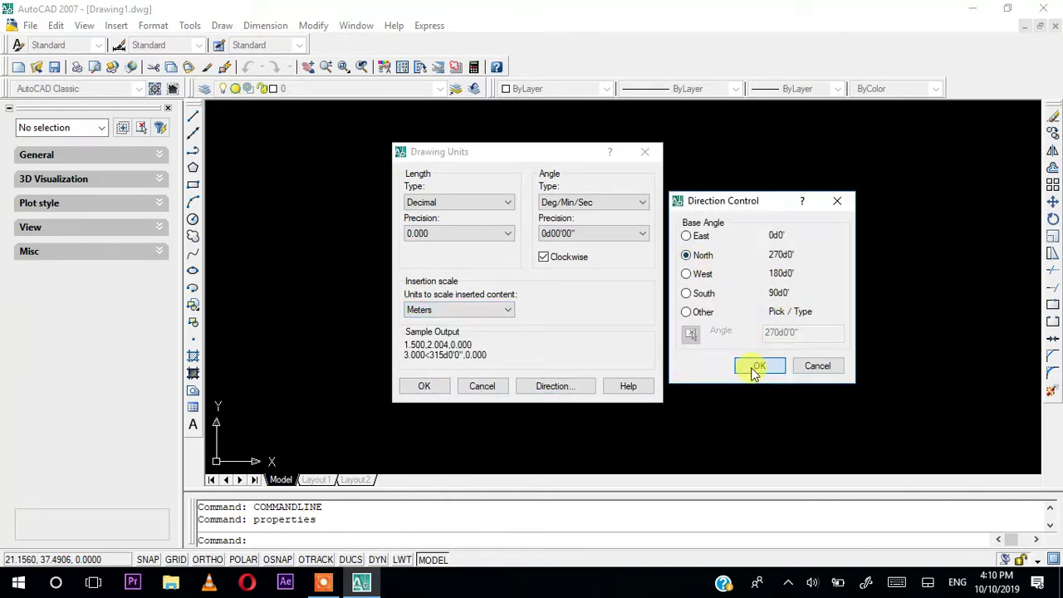
click(758, 366)
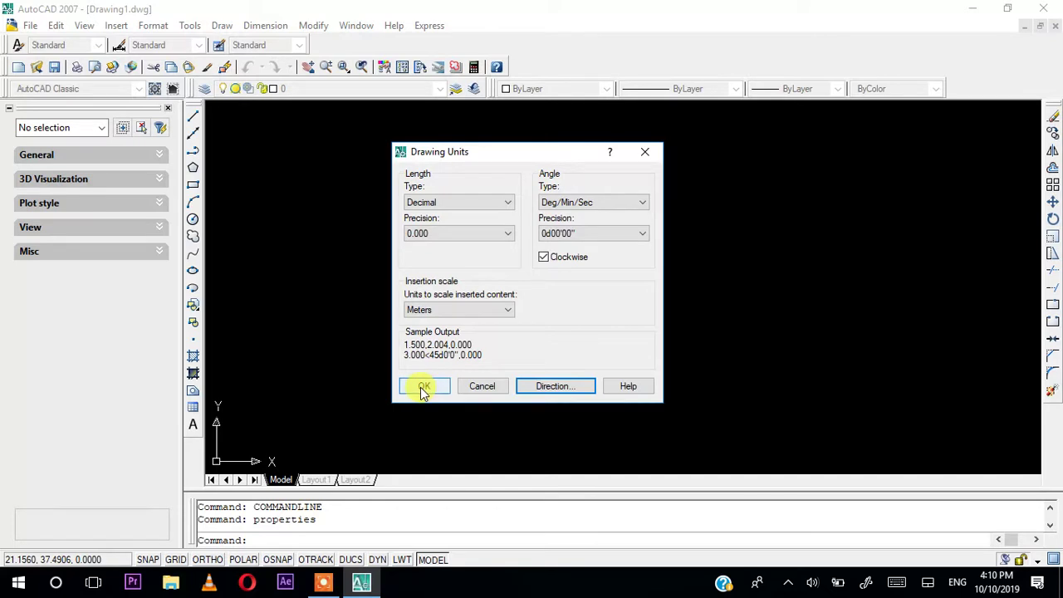
click(424, 387)
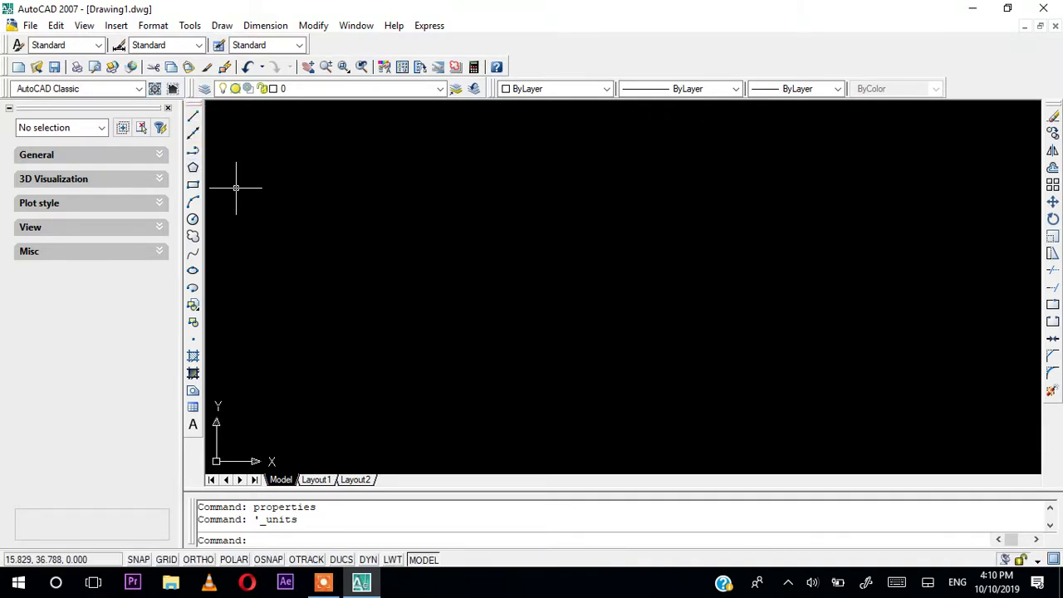
Step: Start a polyline at 698883.363,849237.210 and begin entering the 78.59 first leg
click(192, 151)
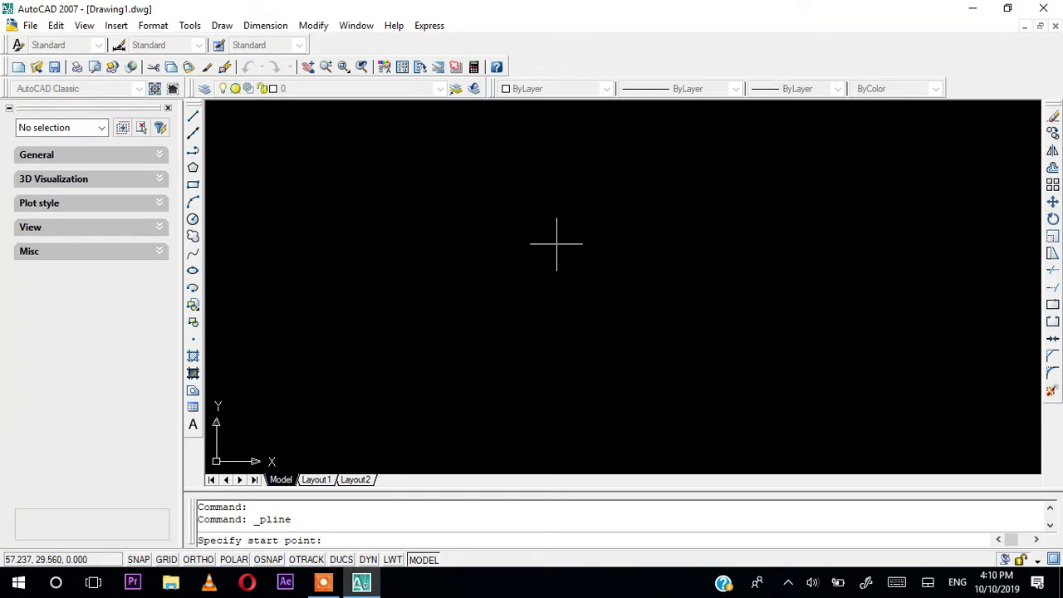
text(6)
text(98)
text(85)
key(BackSpace)
key(BackSpace)
text(883.)
text(363,)
text(849)
text(237.210)
key(Return)
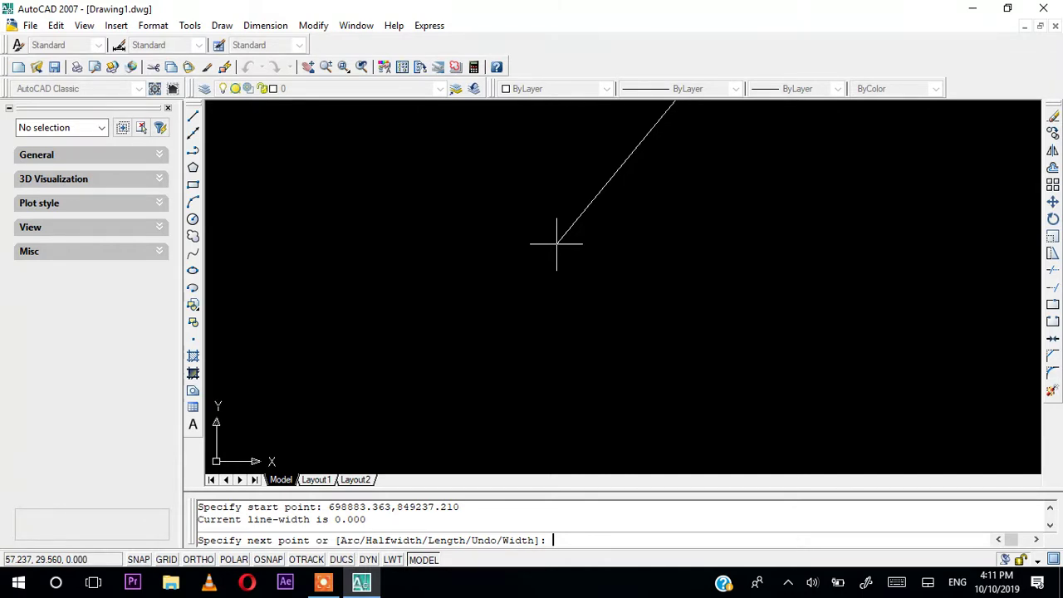
text(@)
text(78.59)
text(<)
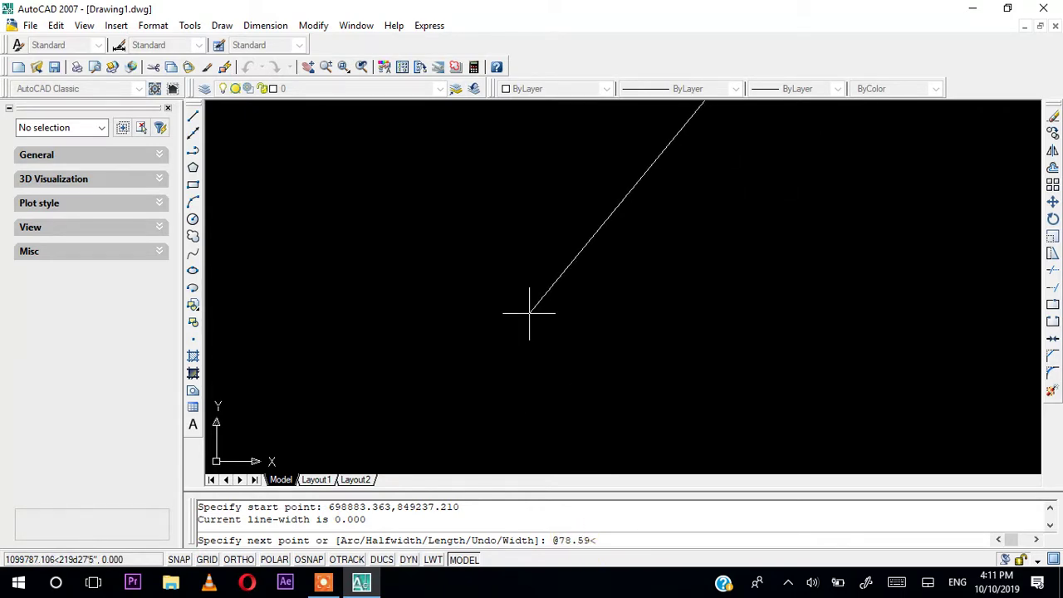
text(2)
text(81)
text(d)
text(31)
text(')
key(Return)
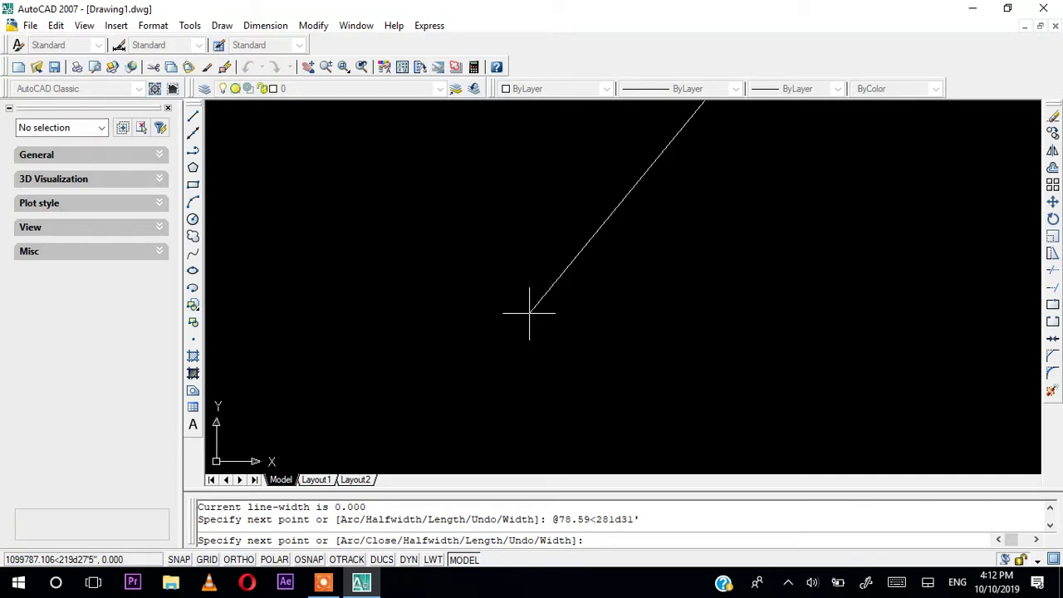
text(@)
text(32.06)
text(<)
text(41d)
text(51')
key(Return)
text(@)
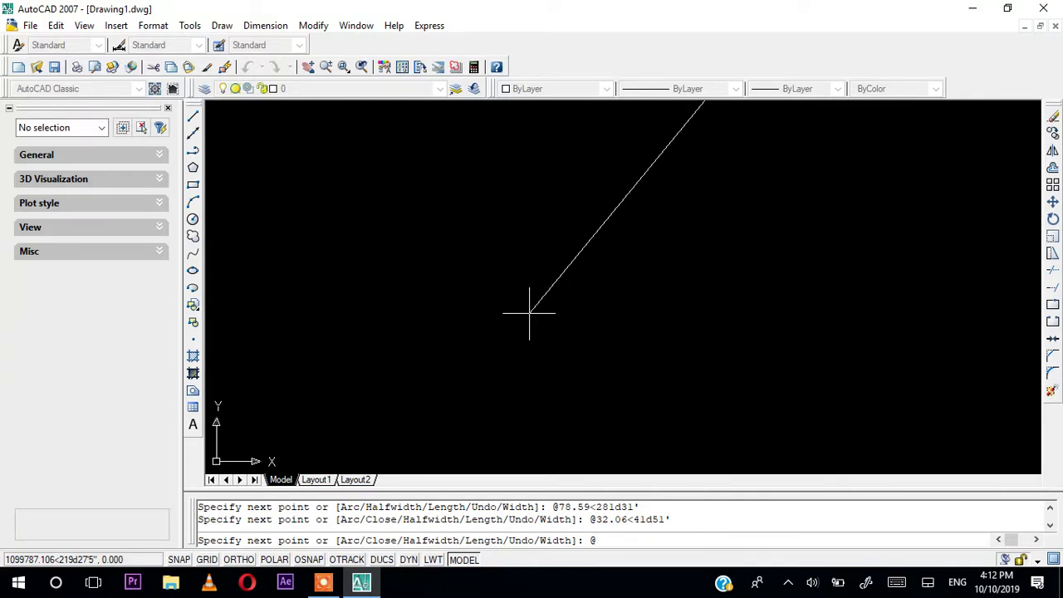
text(57.)
text(99)
text(<)
text(112d)
text(58')
key(Return)
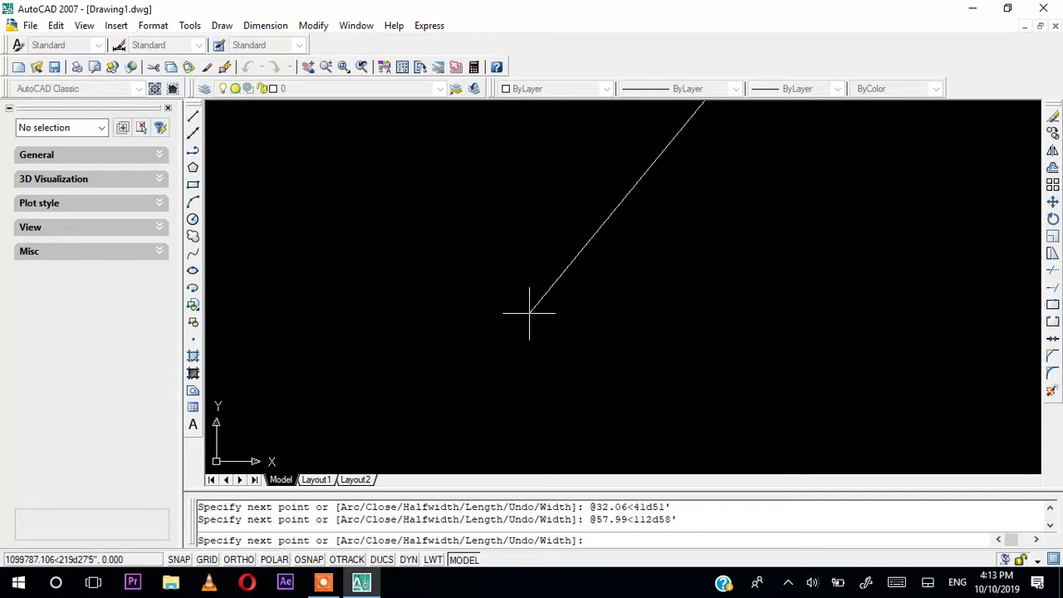
text(@)
text(17.)
text(17)
text(<)
text(172)
text(d)
text(38')
key(Return)
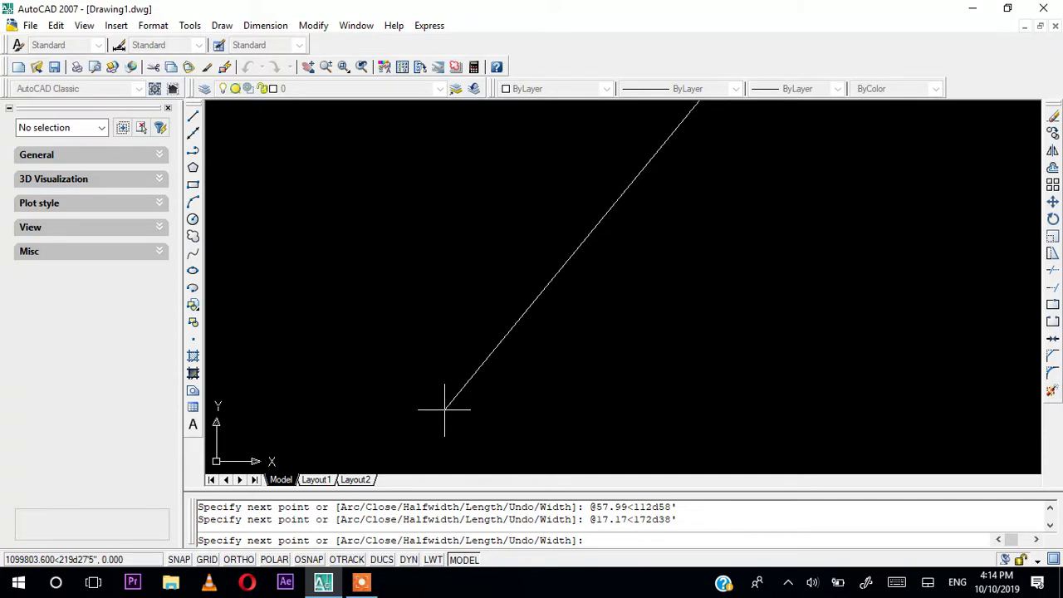
key(Escape)
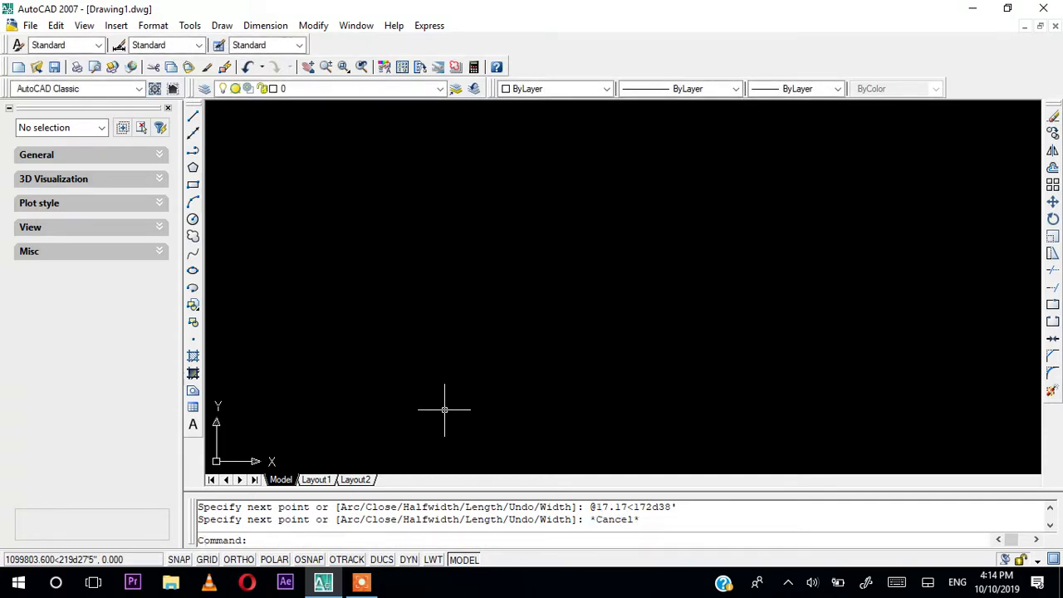
Step: Zoom to extents so the whole parcel outline is visible
scroll(615, 298, down, 3)
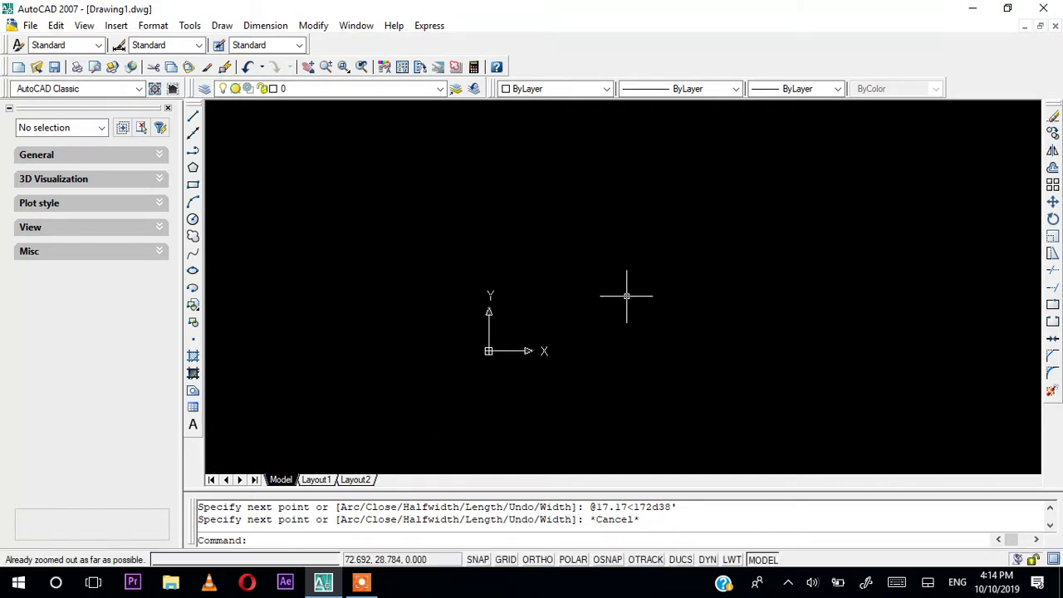
scroll(669, 294, up, 2)
scroll(673, 294, down, 2)
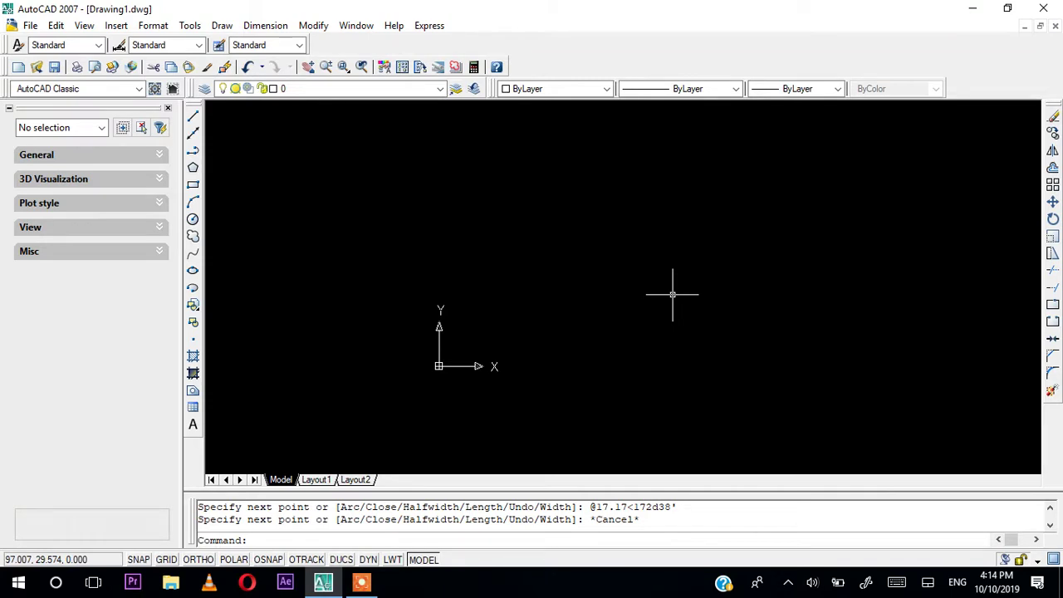
text(z)
key(Return)
text(e)
key(Return)
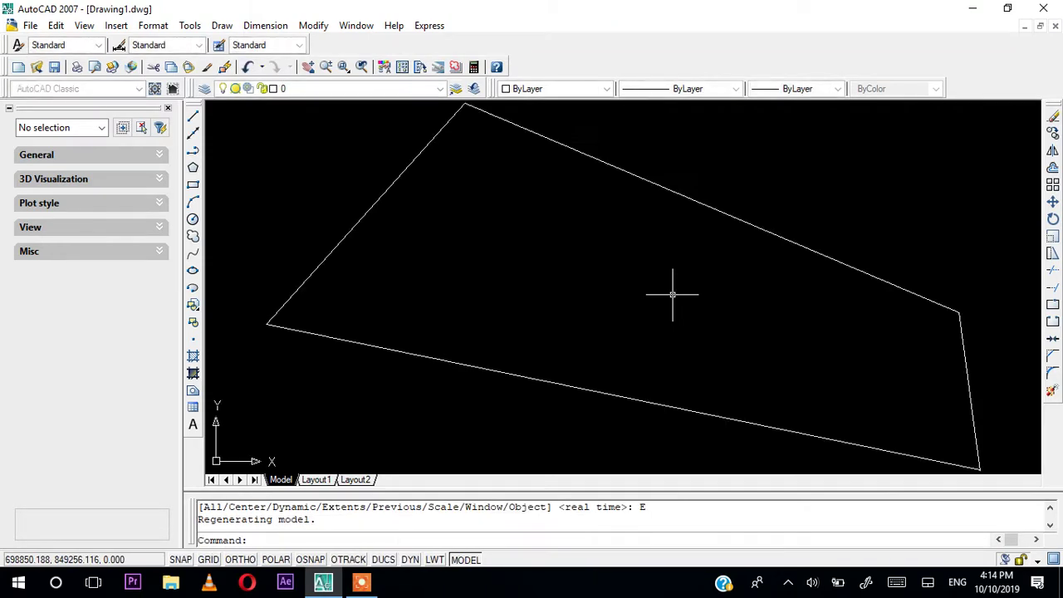
Step: Zoom further out and pan so the parcel sits small near the middle
text(z)
key(Return)
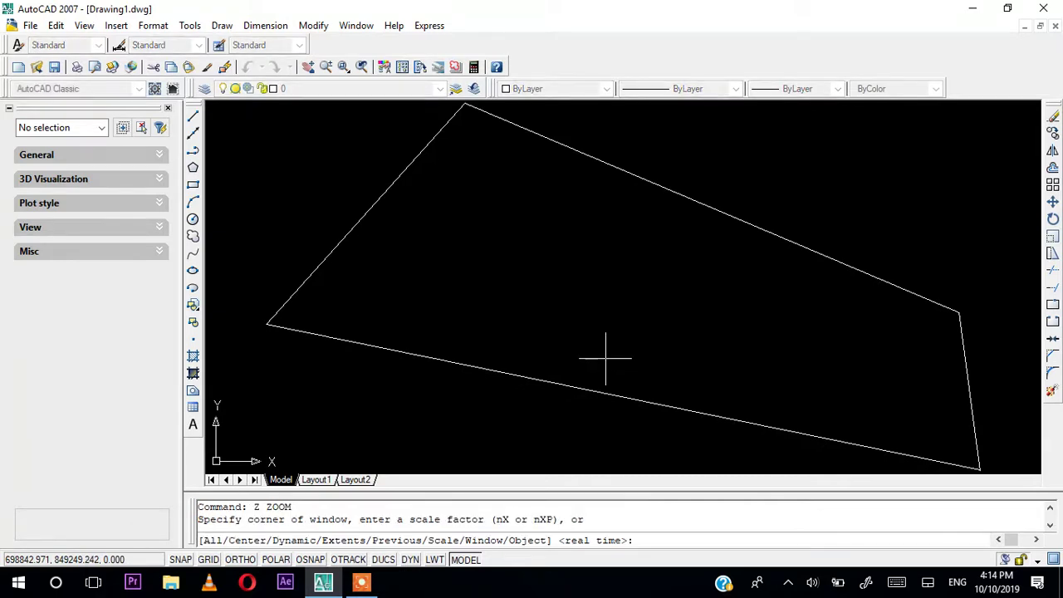
key(Escape)
key(Escape)
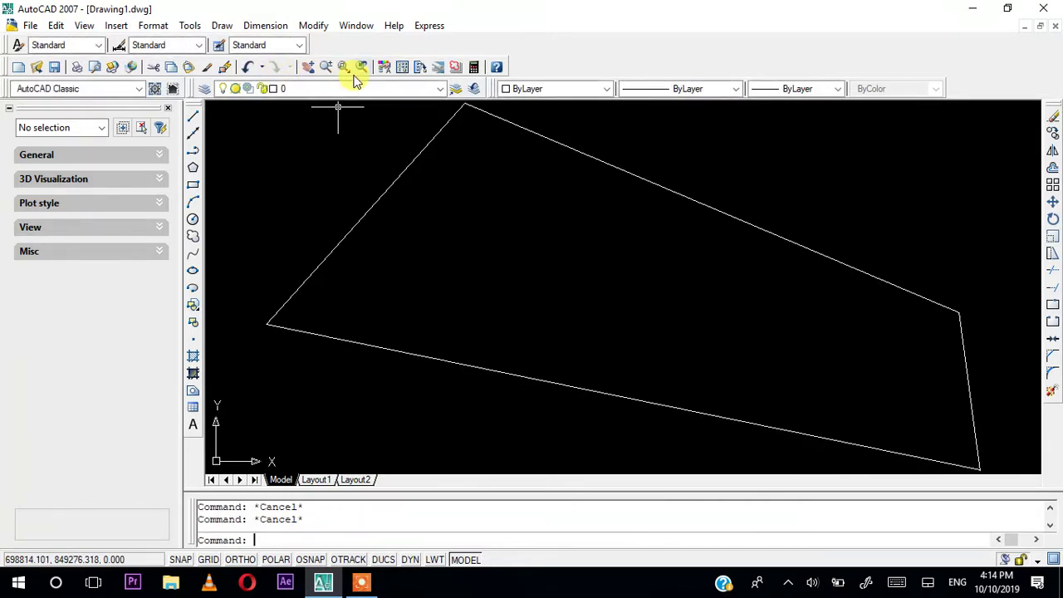
click(343, 70)
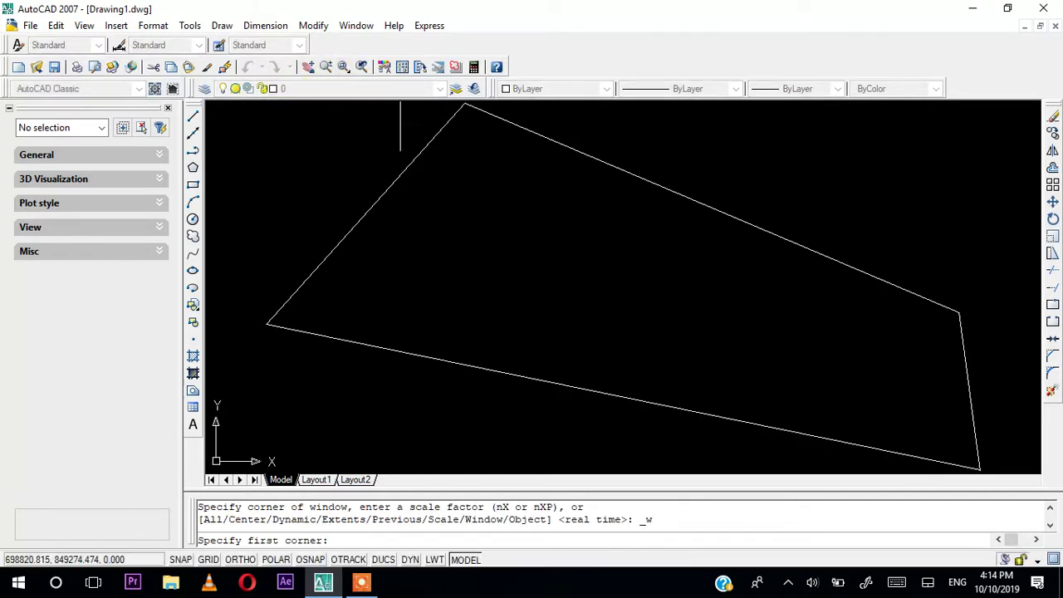
scroll(619, 248, down, 1)
scroll(620, 248, down, 1)
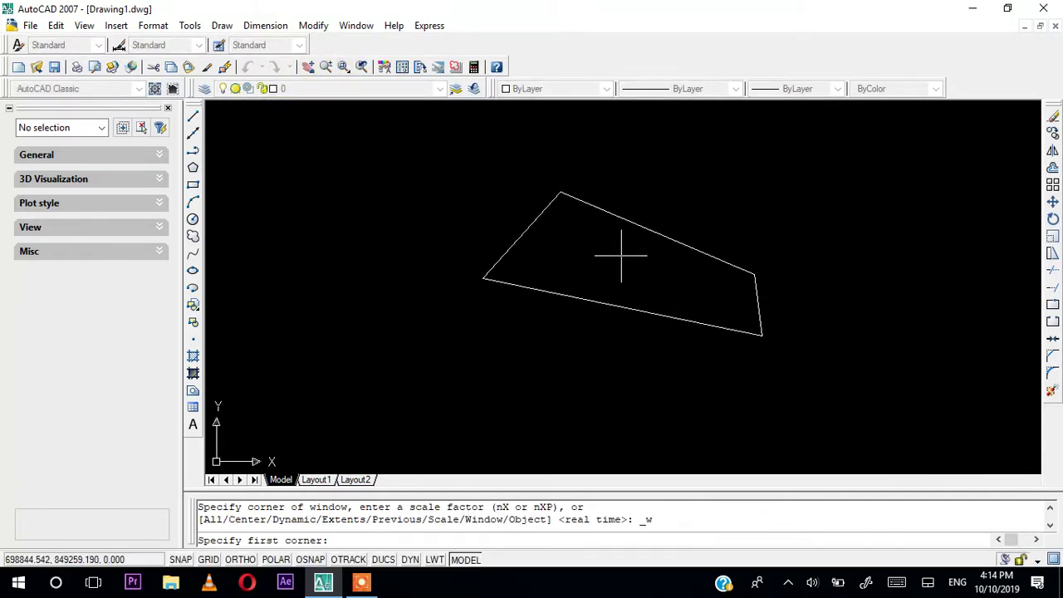
middle_drag(646, 249, 614, 250)
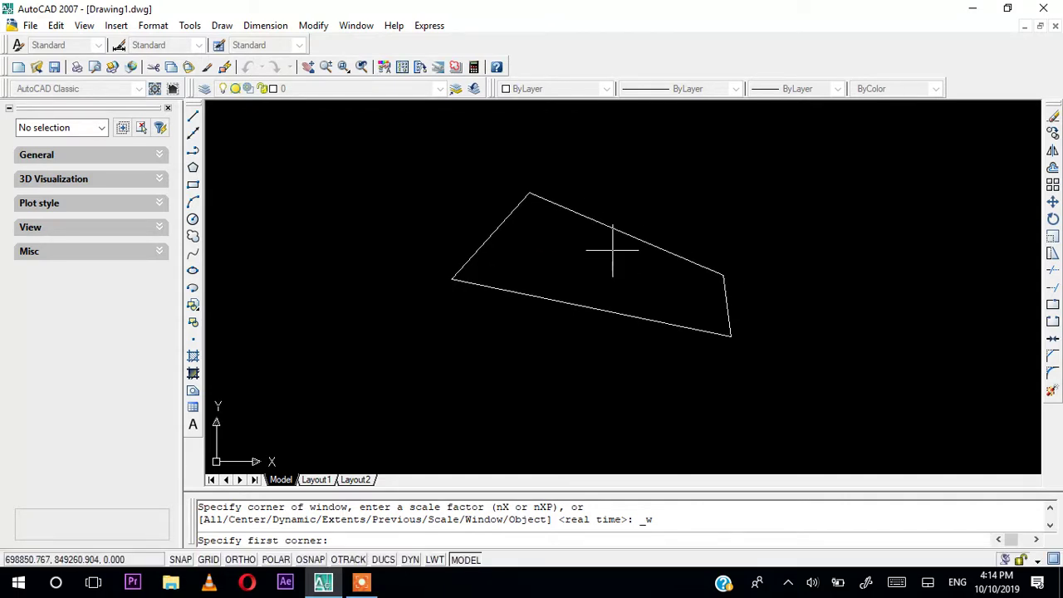
key(Escape)
key(Escape)
Step: Move the parcel left and down, then reselect it to show area 1514.240 and length 185.810
click(590, 218)
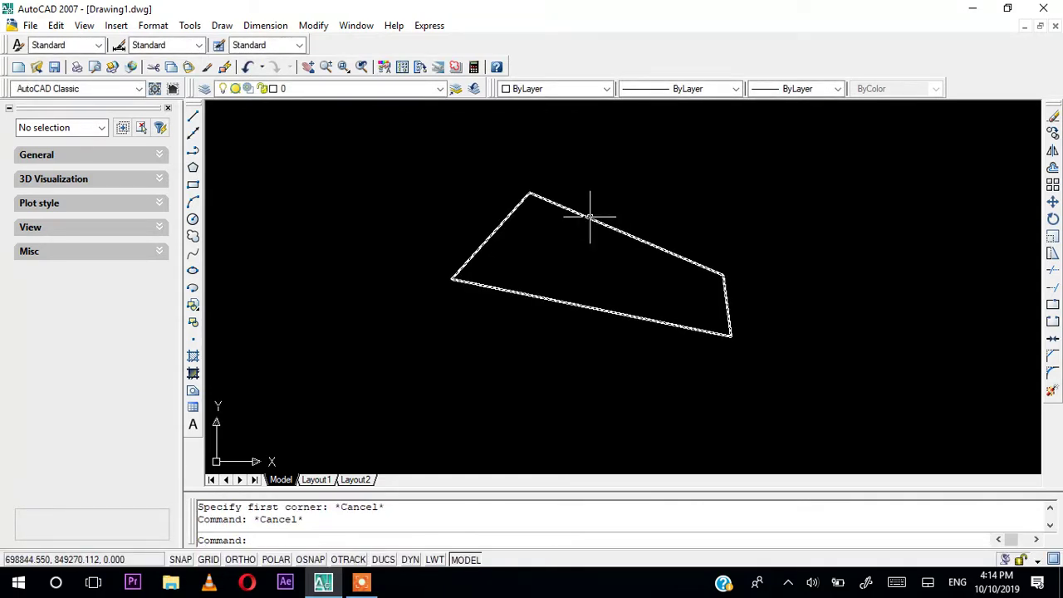
drag(591, 218, 505, 246)
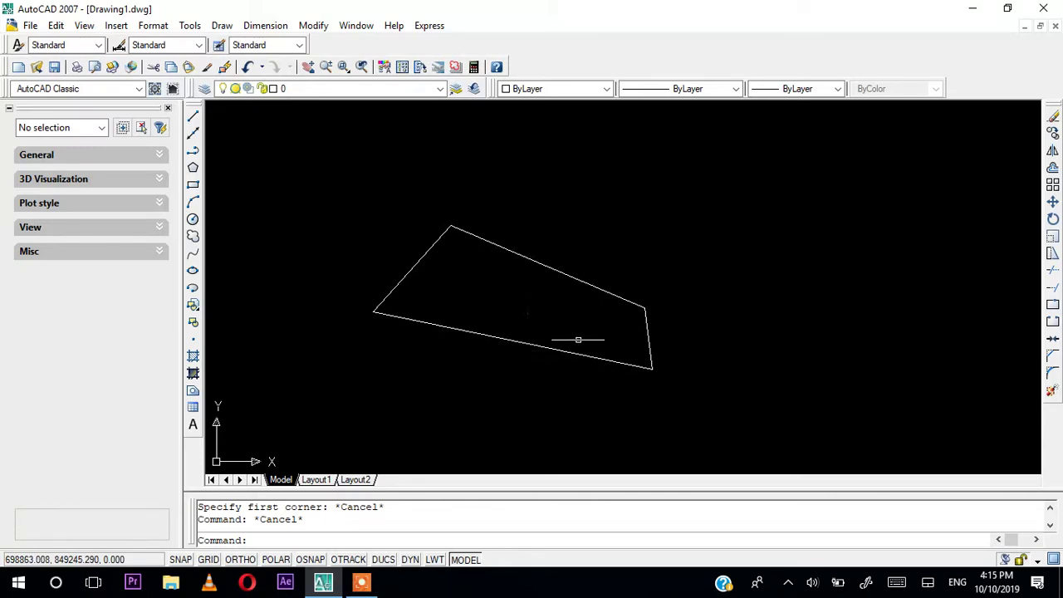
click(647, 344)
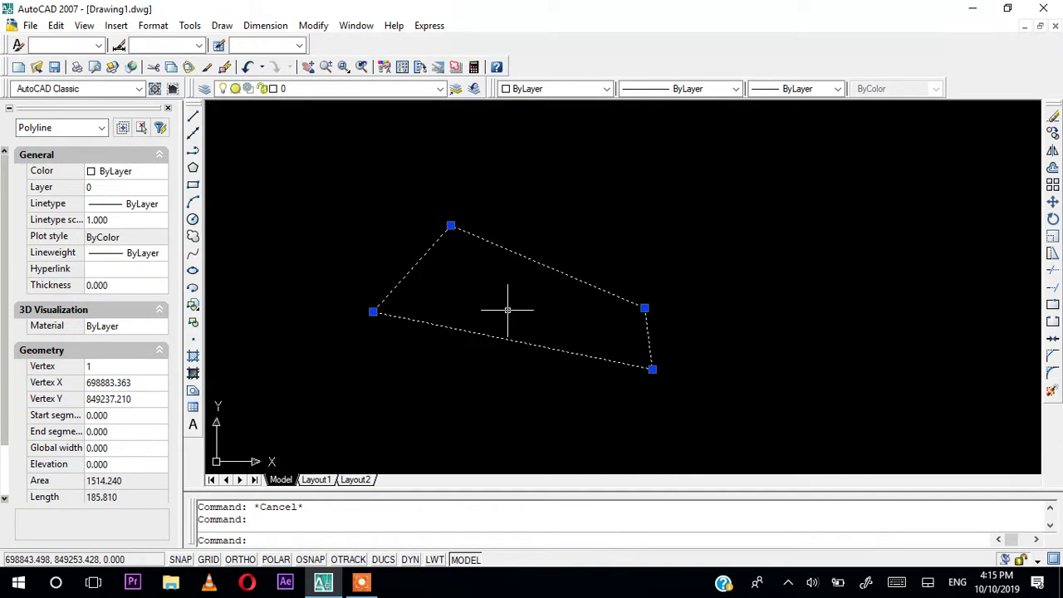
key(Escape)
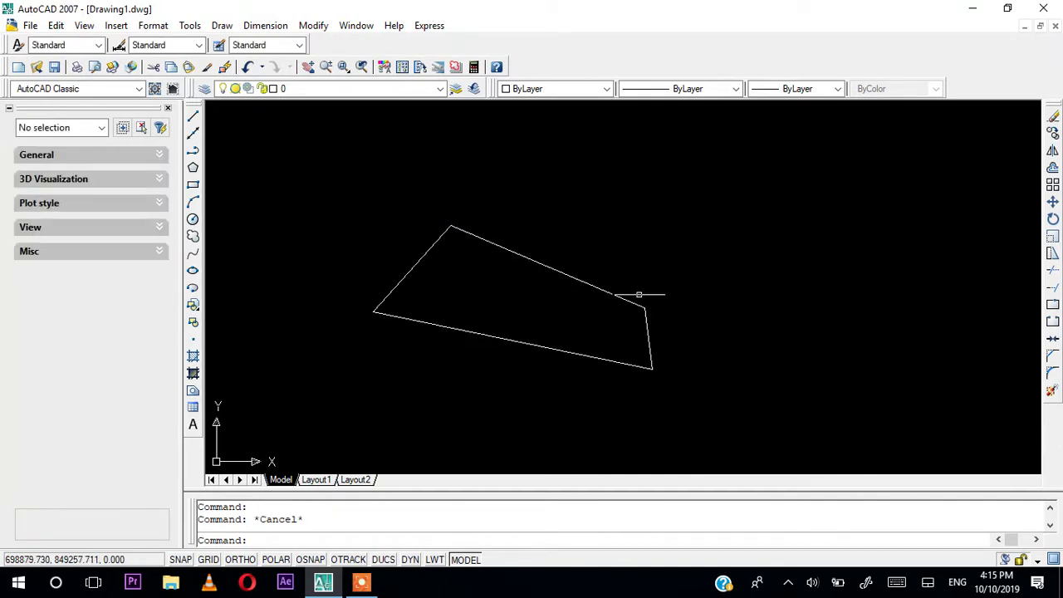
click(562, 271)
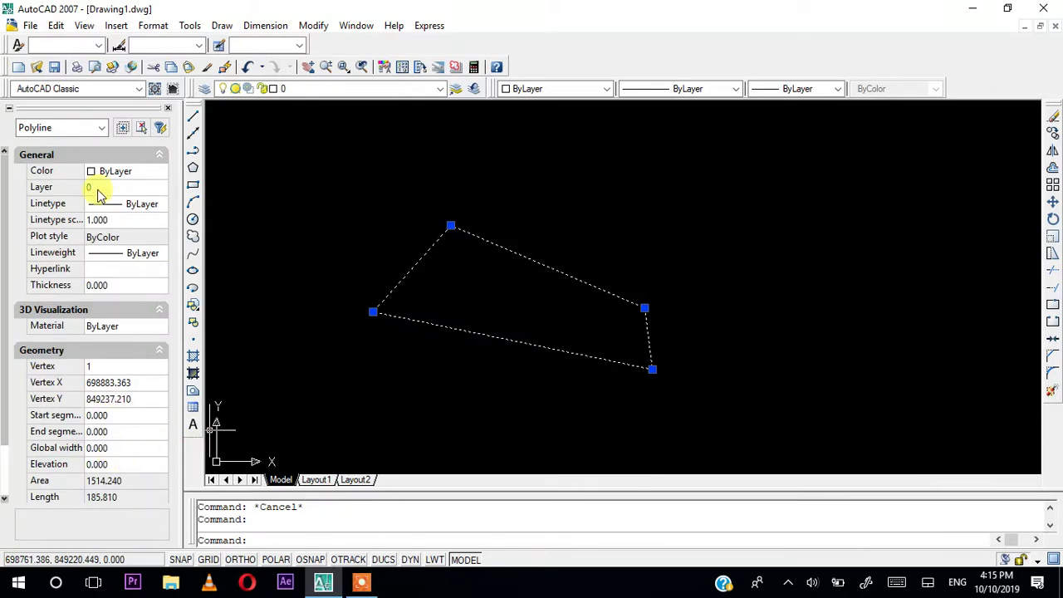
Step: Close the Properties palette
click(166, 109)
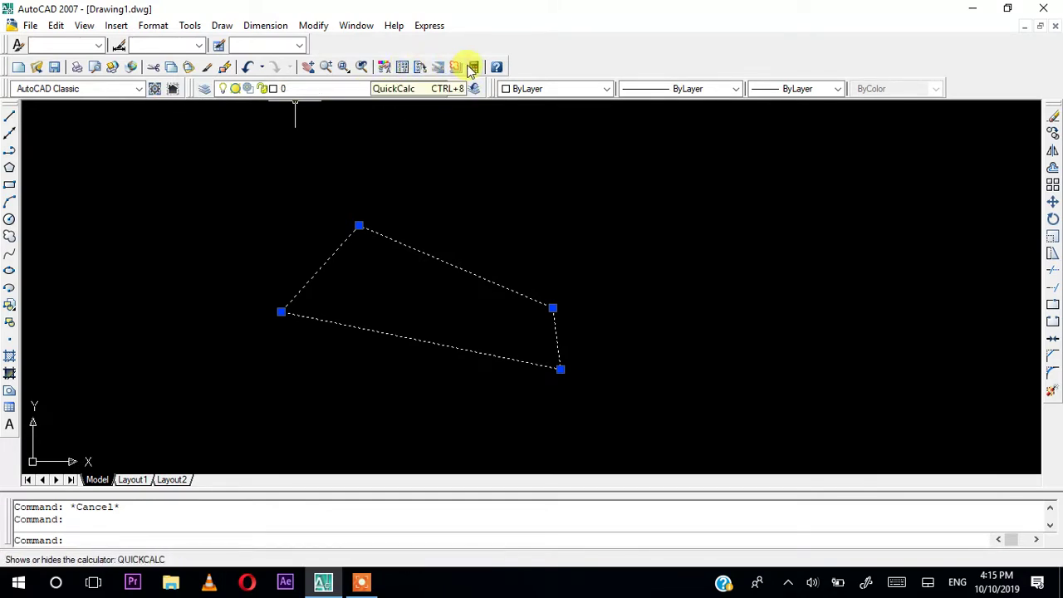
Step: Reopen Properties for the parcel polyline (area 1514.240, length 185.810) and fit the whole outline in view
click(383, 70)
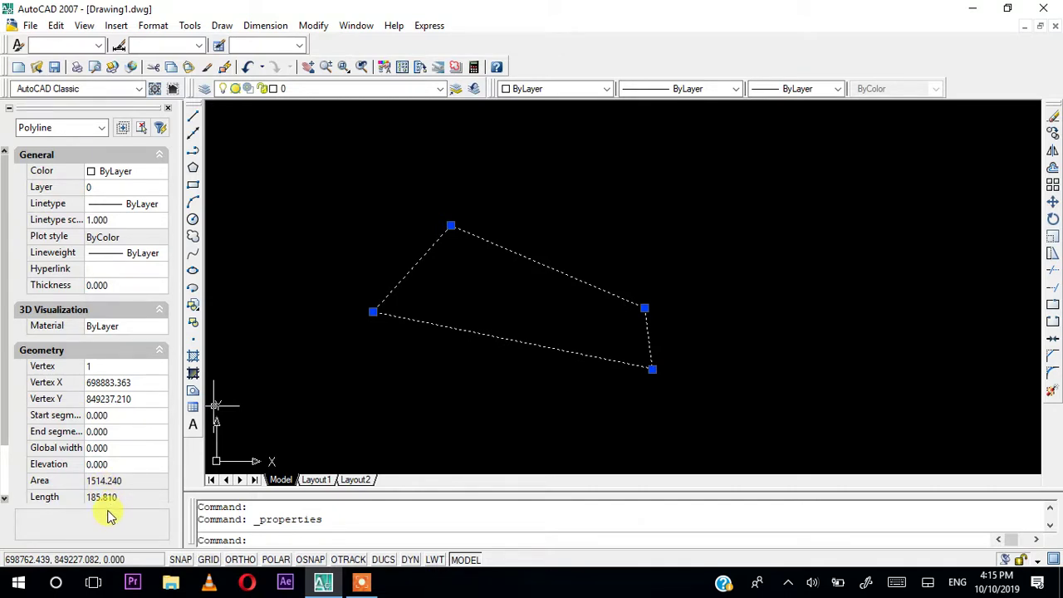
scroll(549, 291, down, 2)
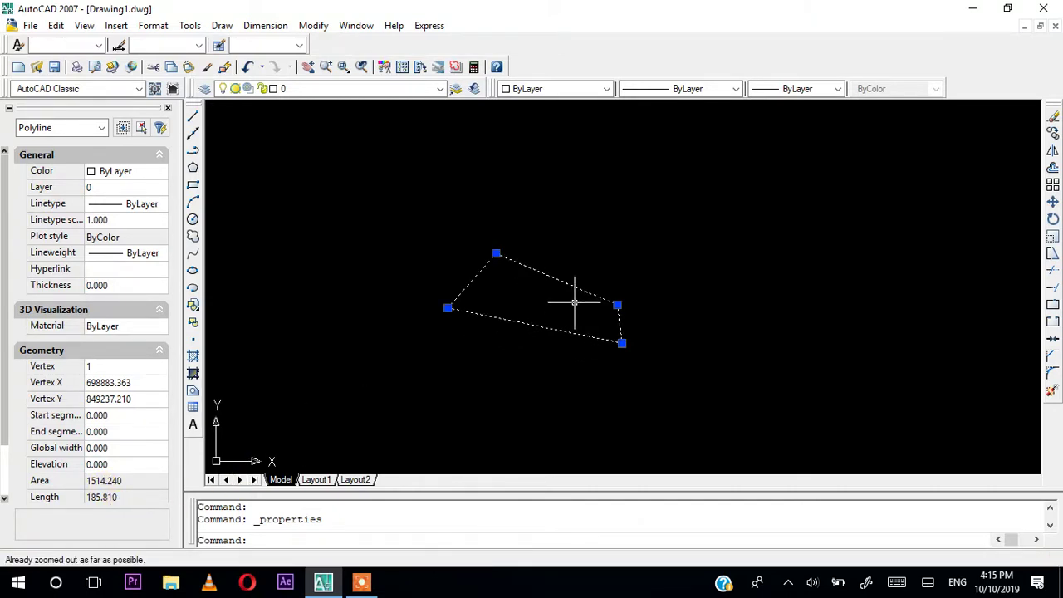
scroll(611, 310, up, 6)
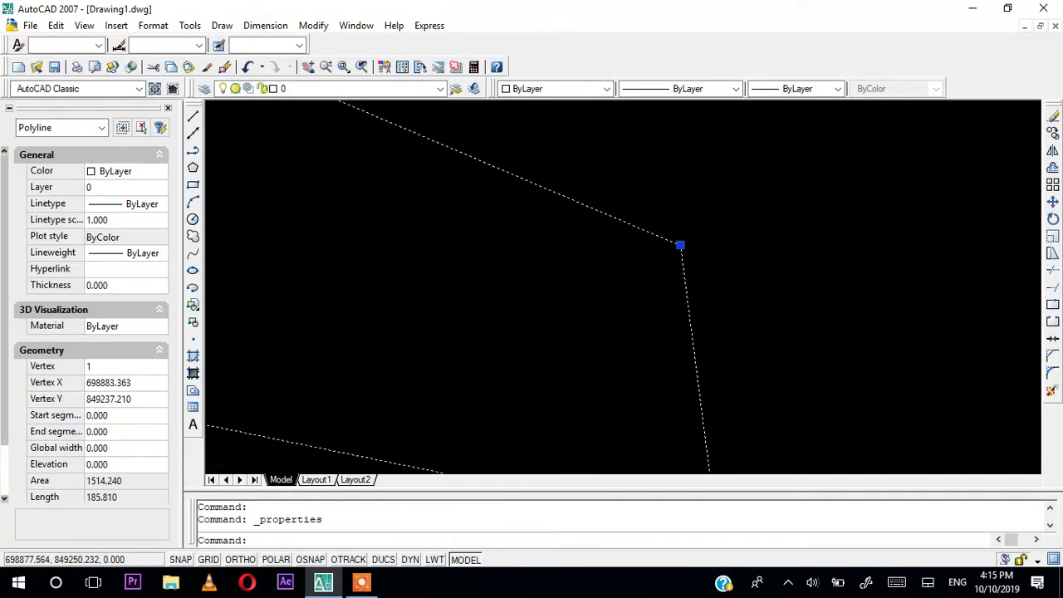
scroll(619, 307, down, 5)
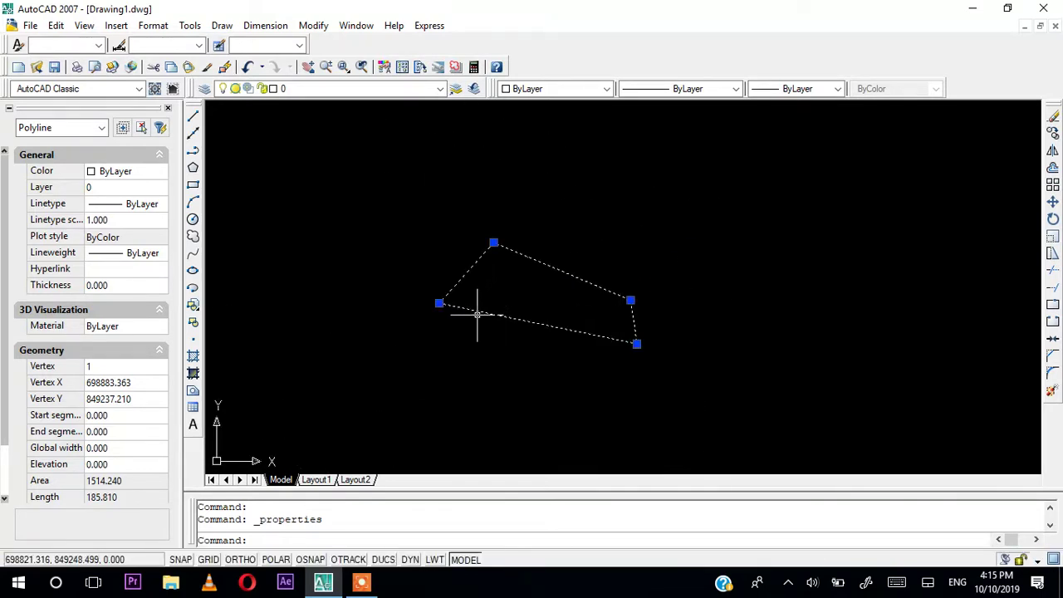
Step: Deselect the parcel, then draw an empty multiline text box above-left of it and close it without text
key(Escape)
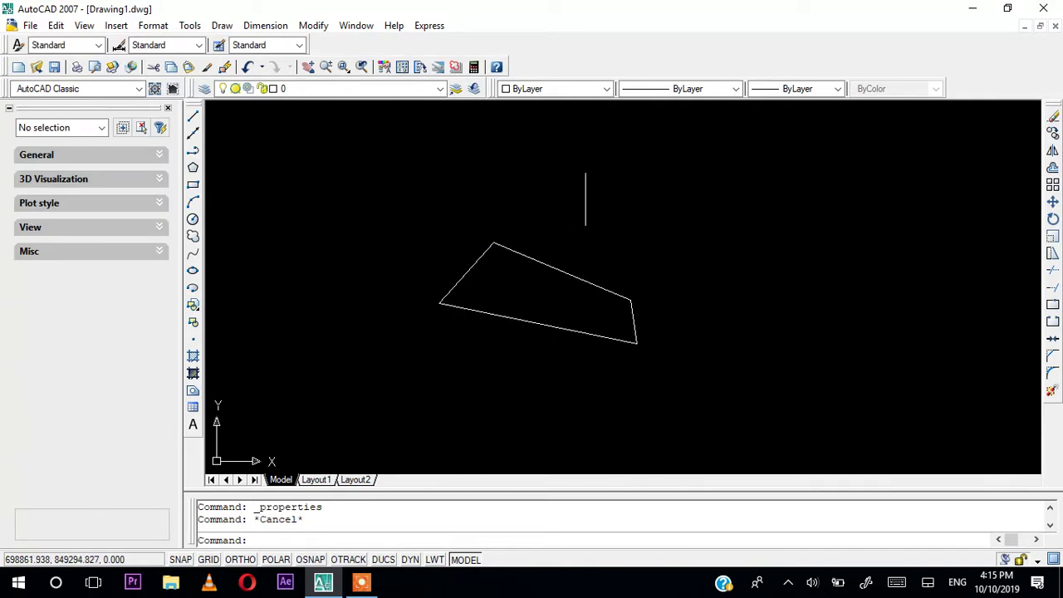
click(192, 426)
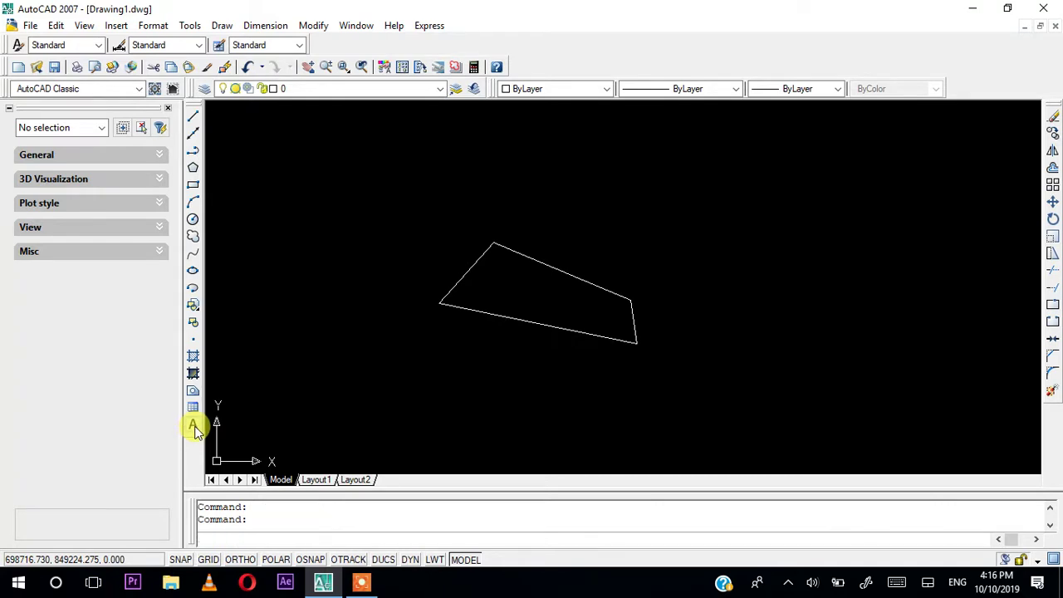
click(356, 174)
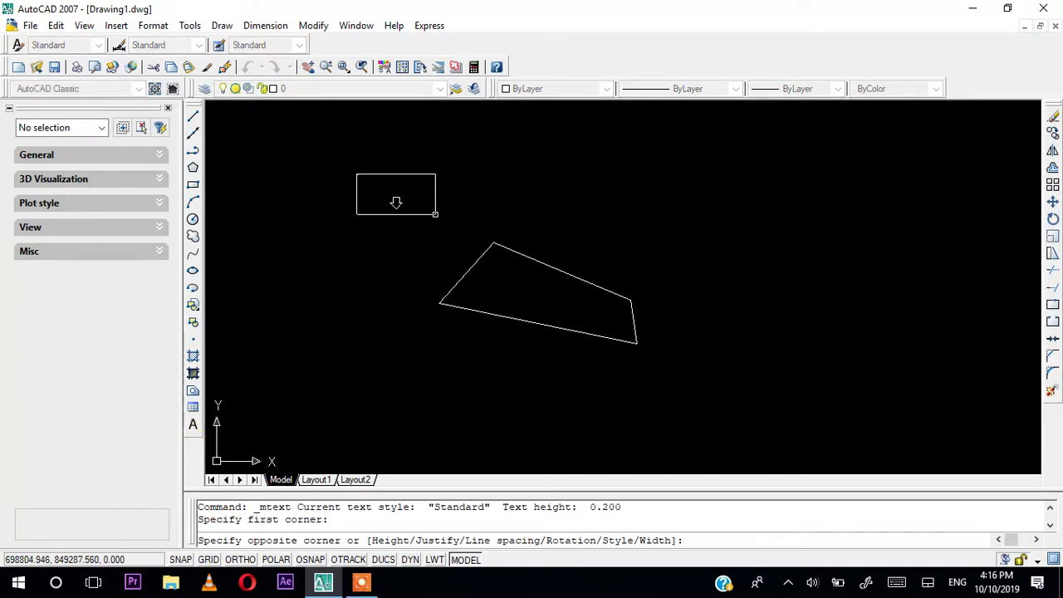
click(436, 214)
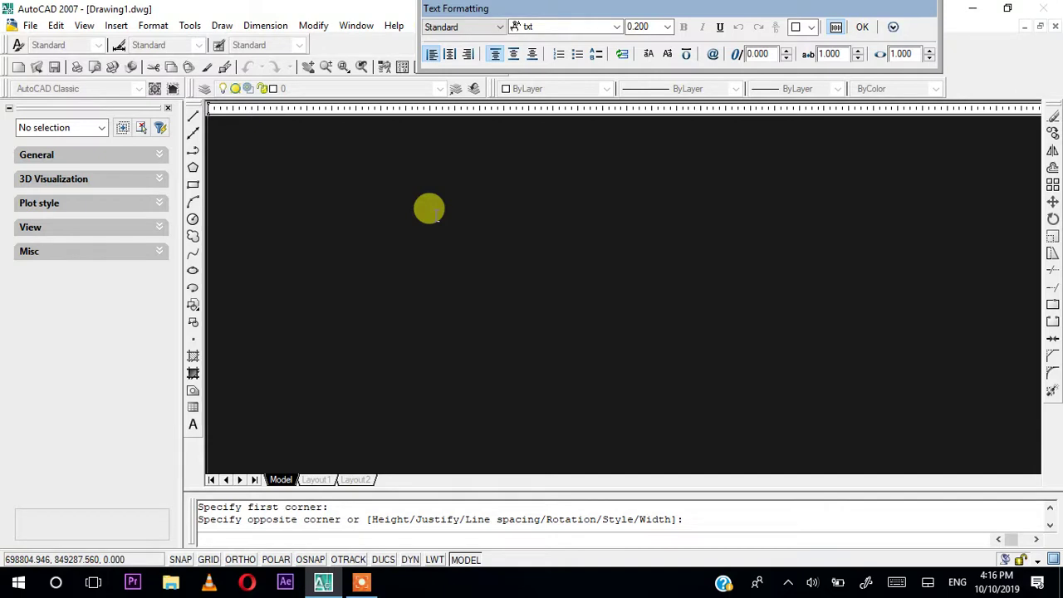
click(429, 210)
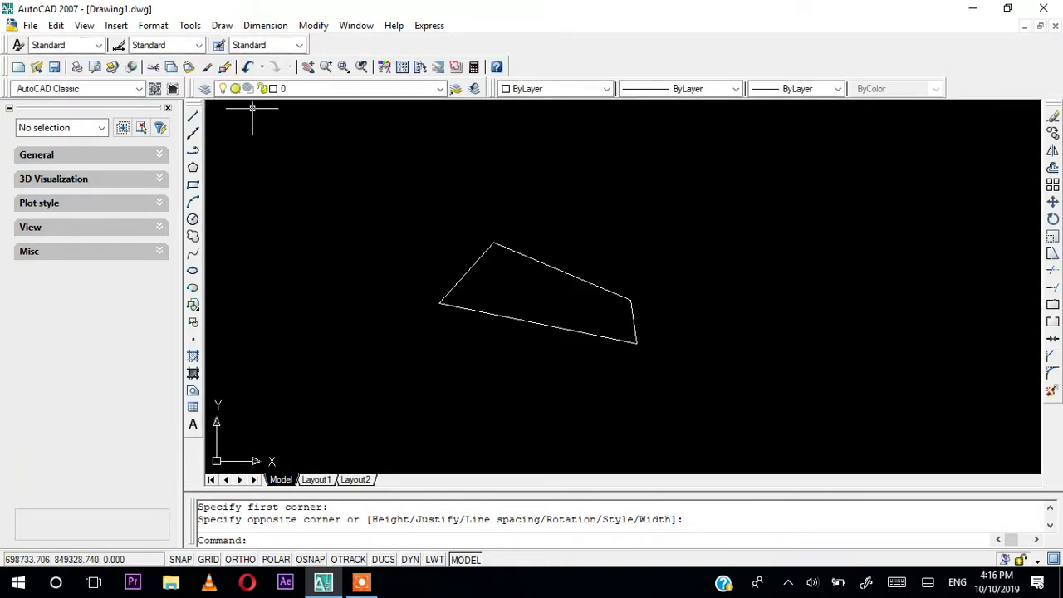
Step: Create a new text style named POMA
click(161, 28)
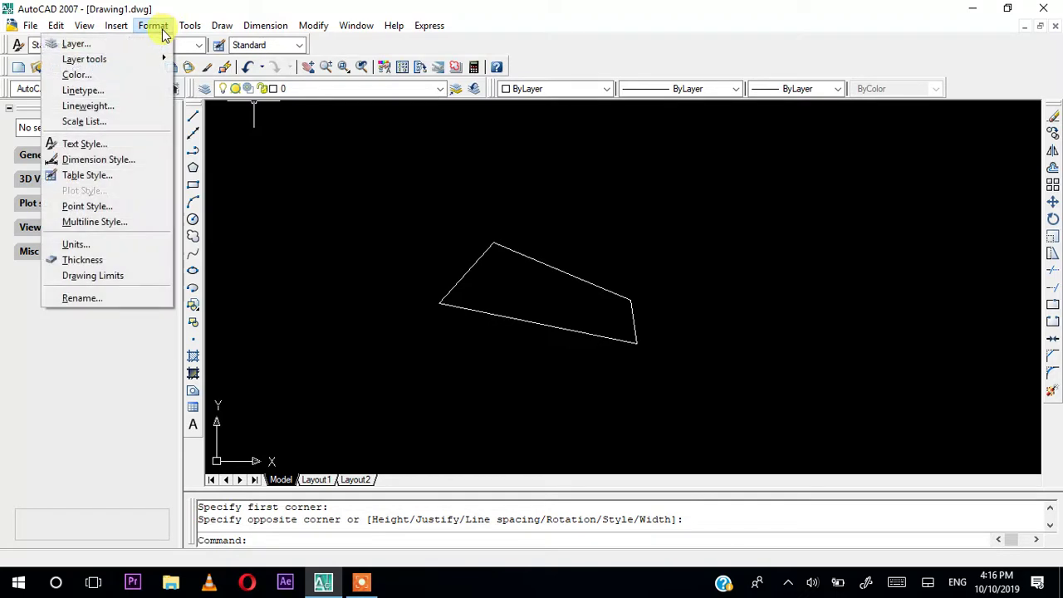
click(129, 145)
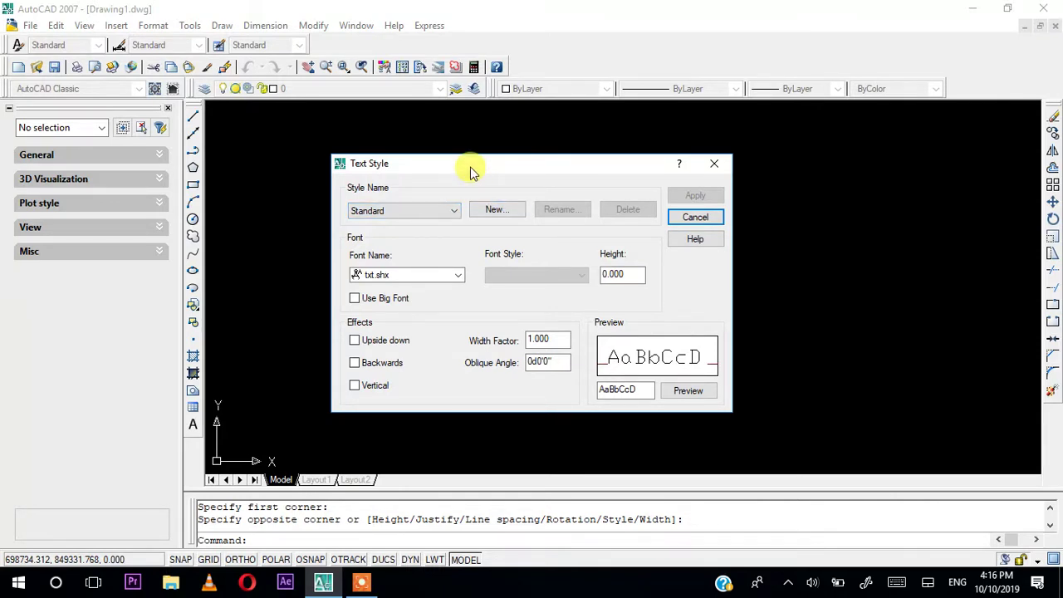
drag(471, 170, 477, 156)
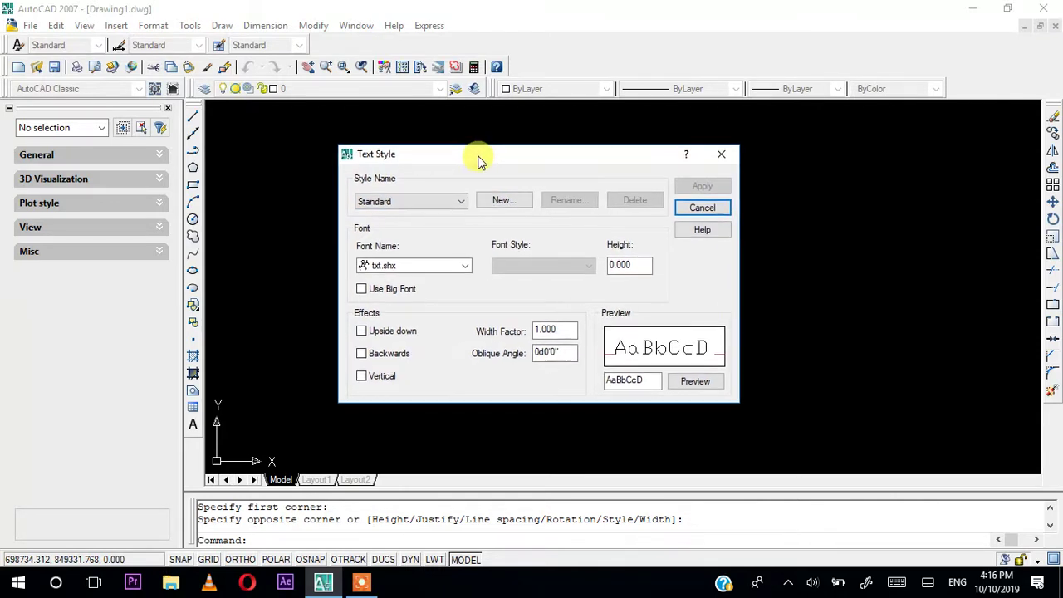
click(457, 202)
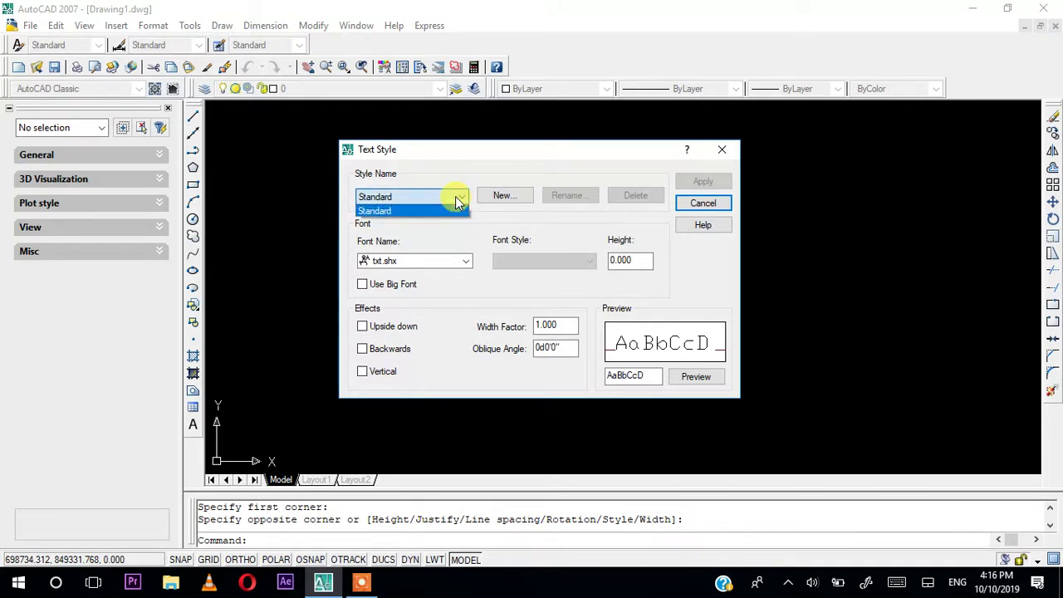
click(511, 202)
click(512, 204)
text(POMA)
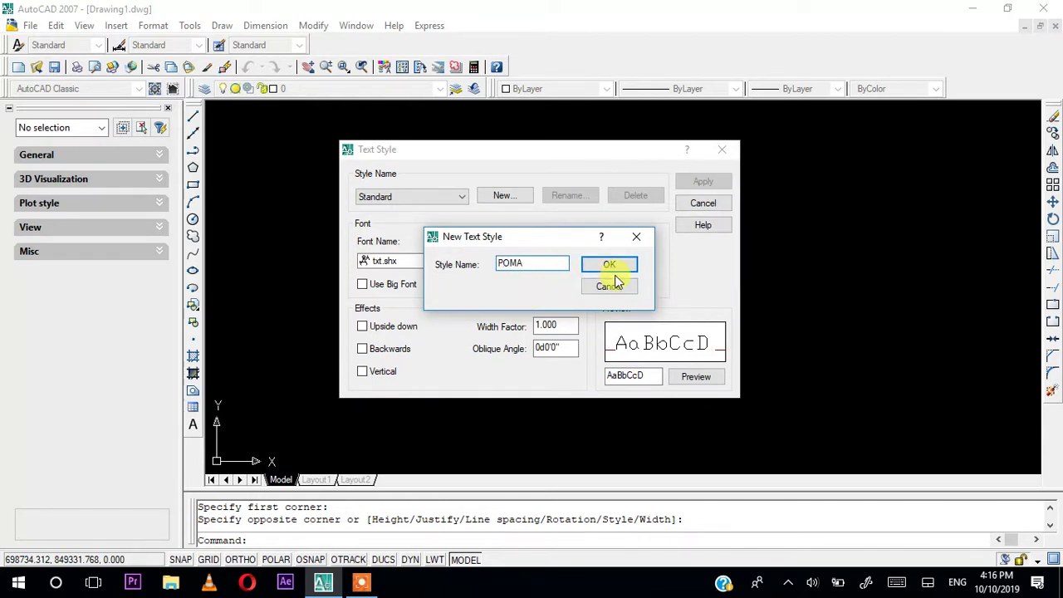
click(610, 266)
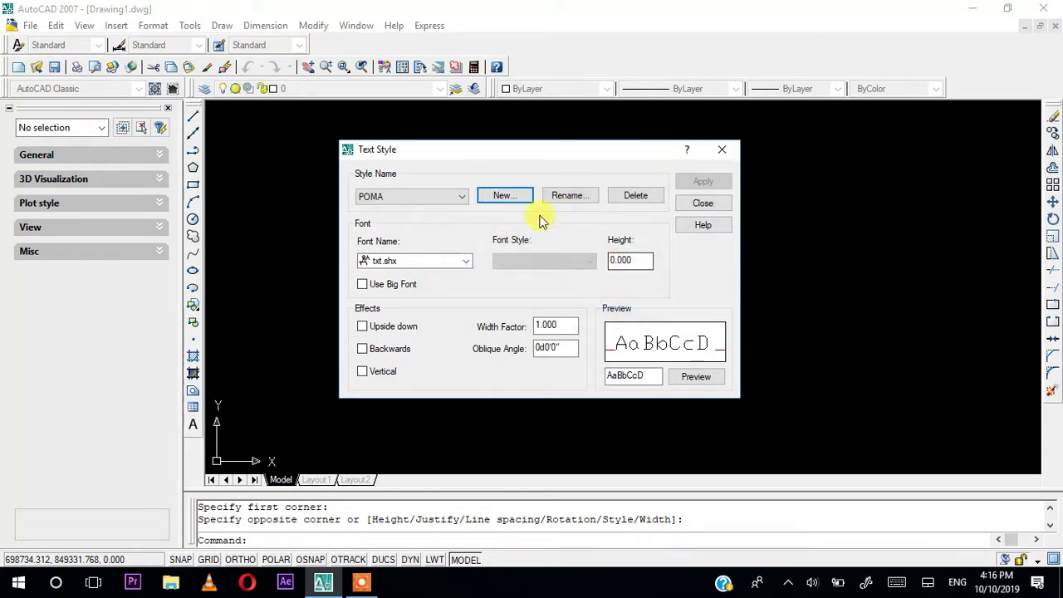
Step: Set POMA to Times New Roman Bold at height 1.2 and apply it
click(454, 266)
text(ti)
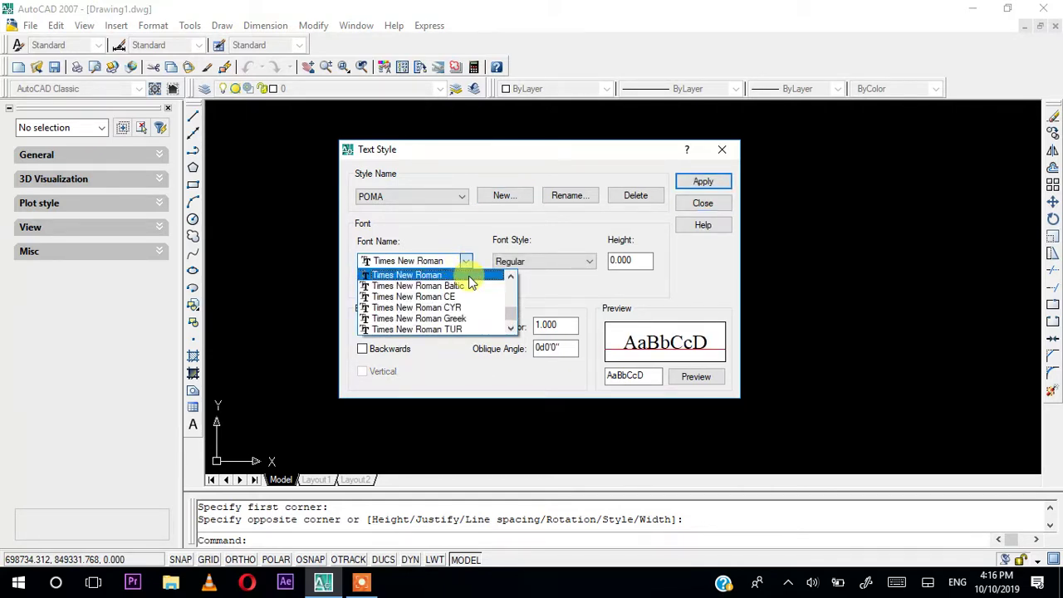
click(470, 276)
click(573, 266)
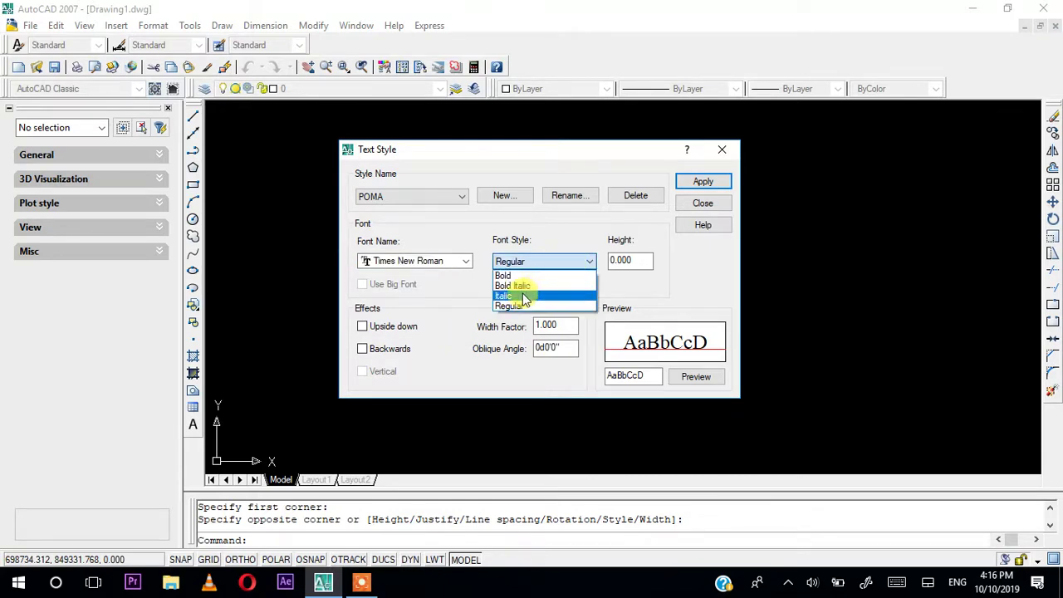
click(513, 273)
double_click(635, 261)
text(1.)
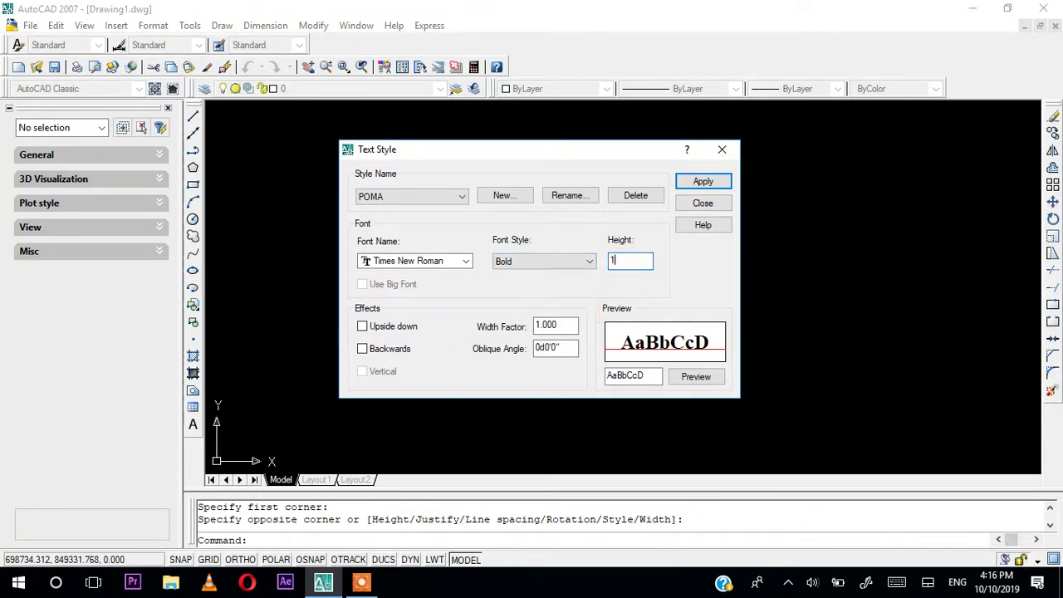
text(2)
click(690, 183)
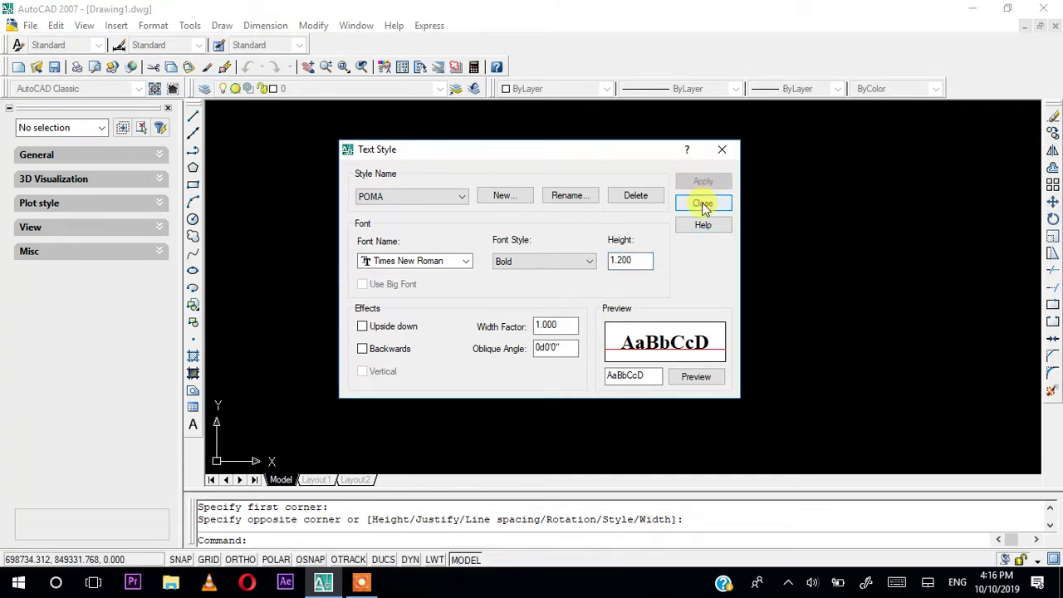
click(703, 203)
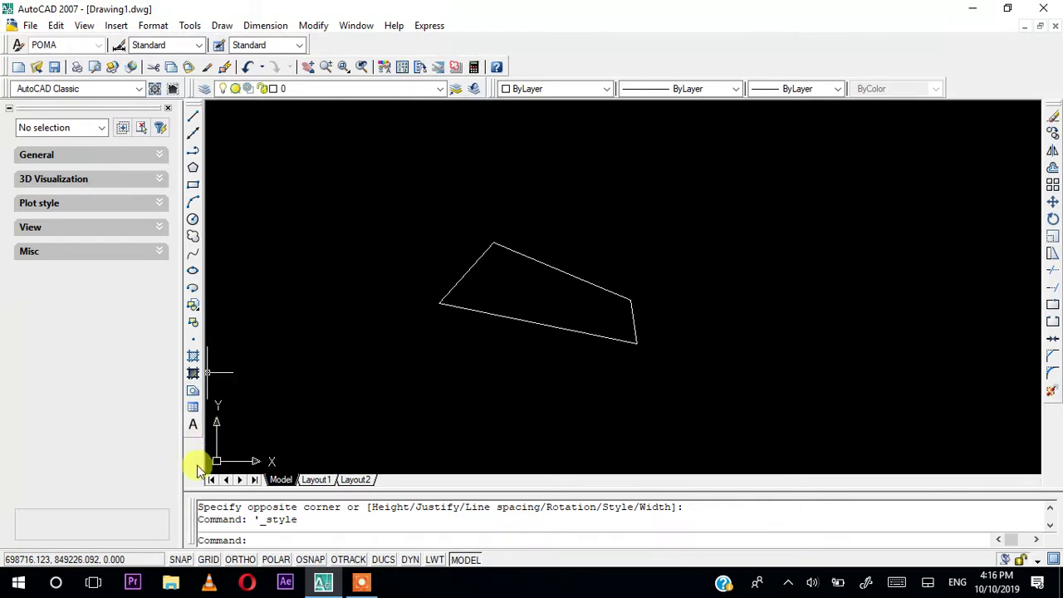
Step: Draw a multiline text box and enter the distance 78.59m
click(192, 429)
click(324, 223)
click(381, 275)
text(78.59)
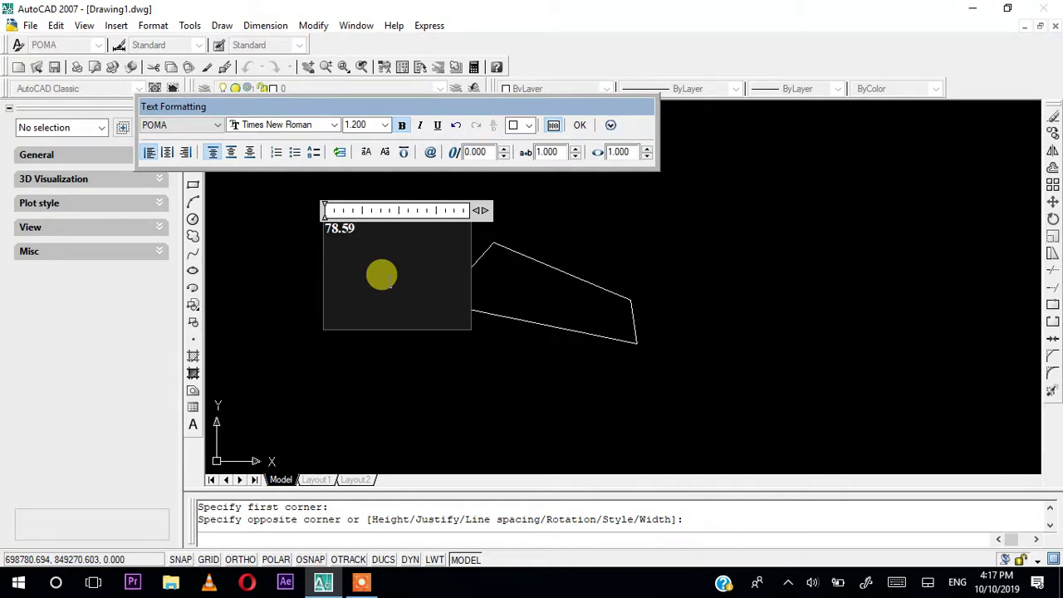
text(M)
key(BackSpace)
text(281)
Step: Add the bearing 281° 31' on one line, widening the text box to fit
click(609, 126)
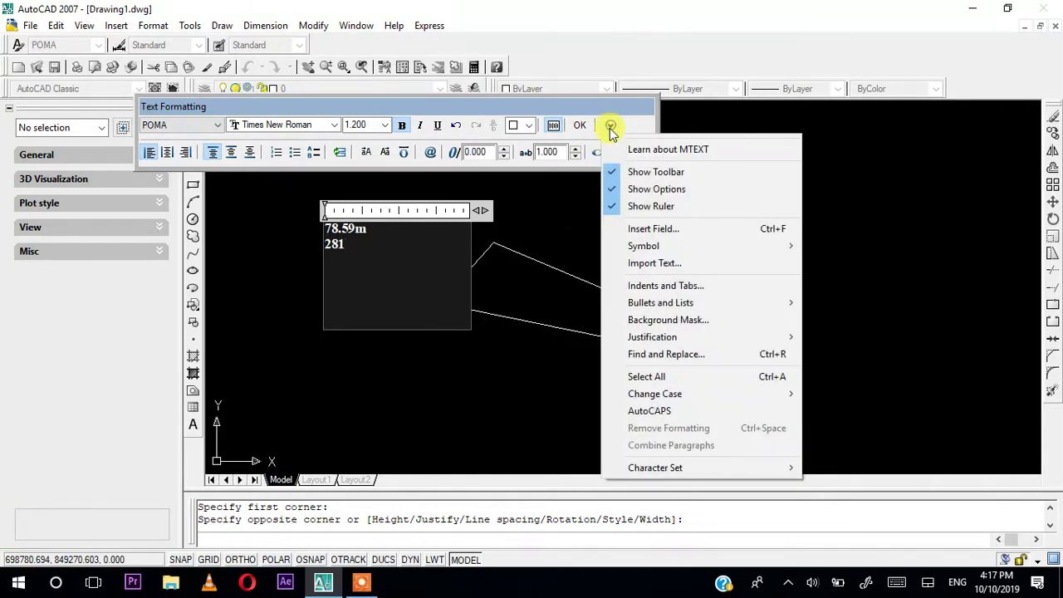
mouse_move(643, 246)
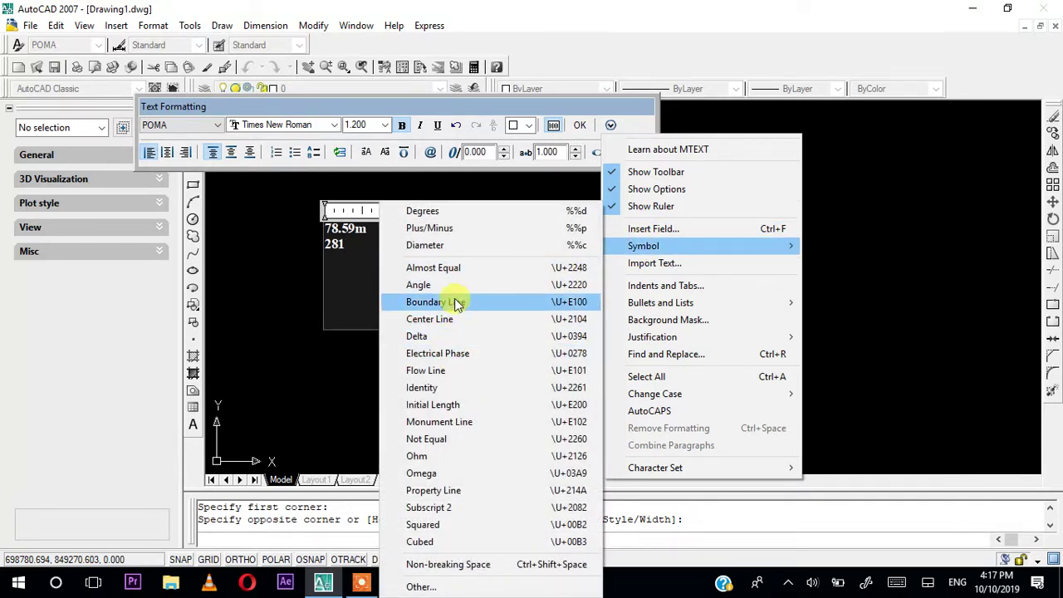
click(428, 214)
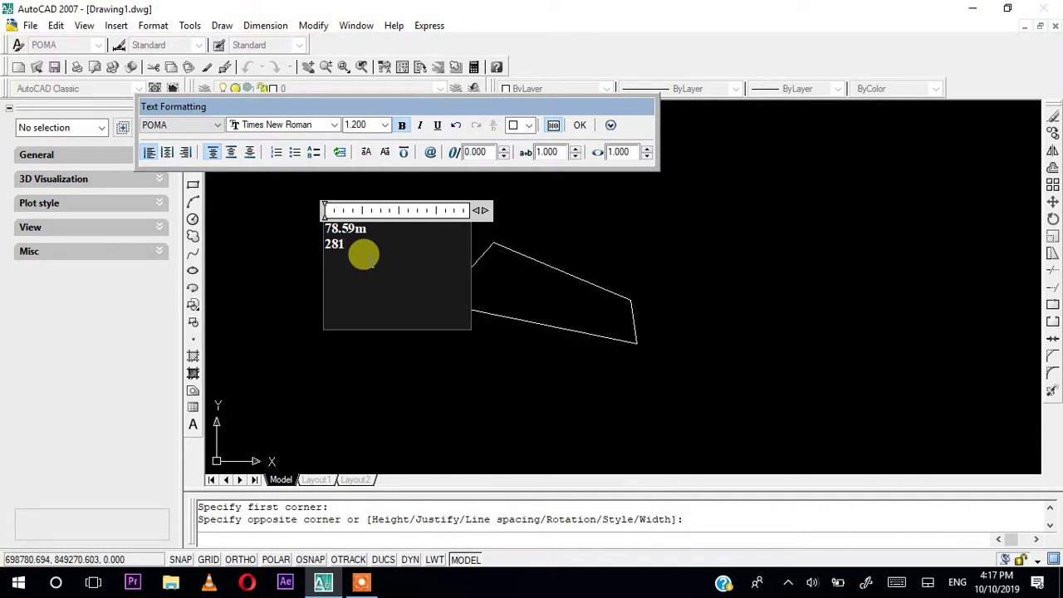
text(°)
text(d)
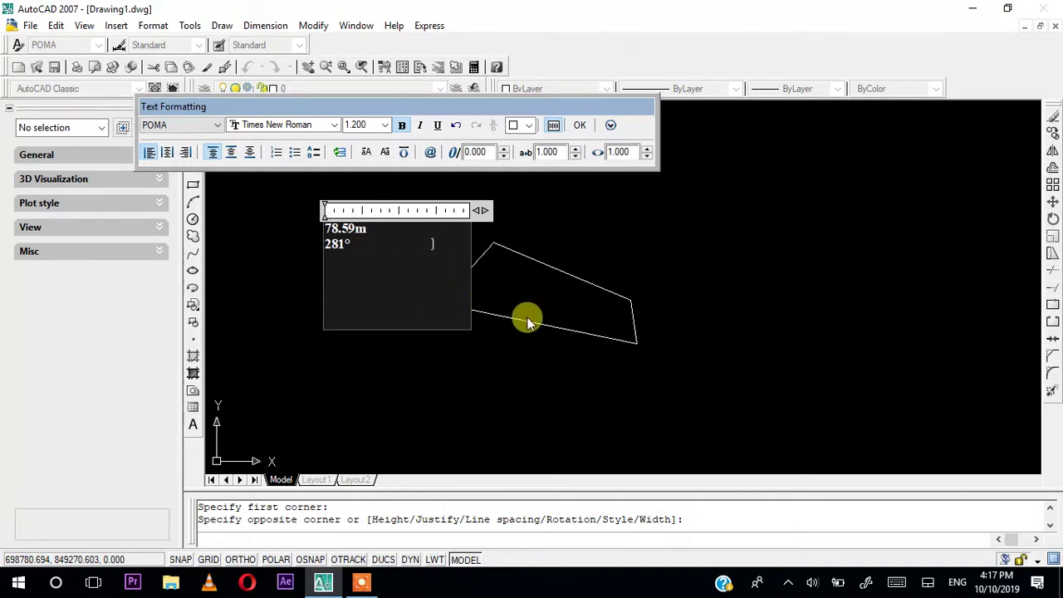
text(31')
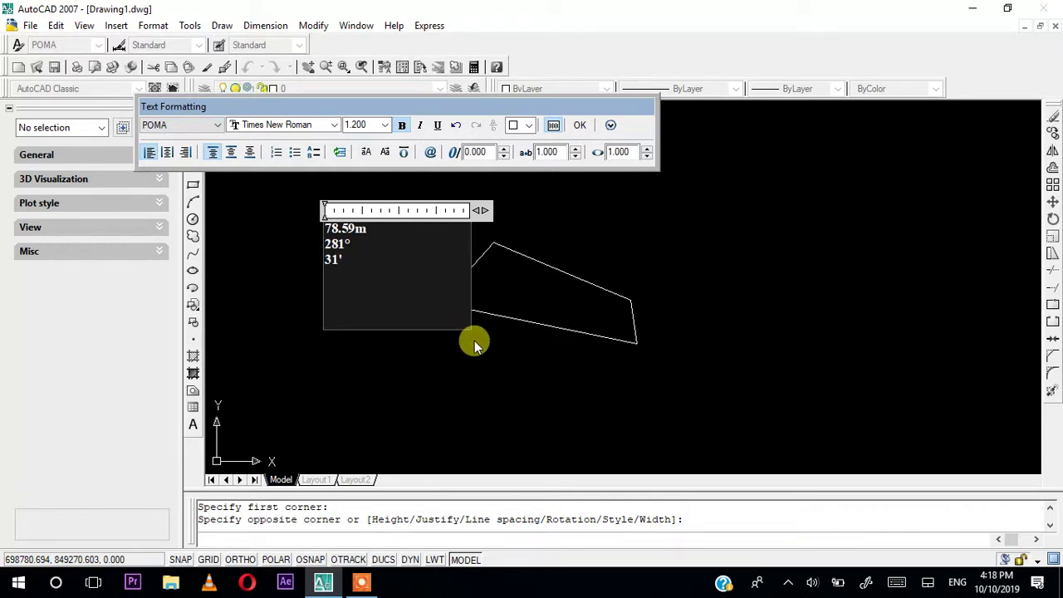
drag(480, 211, 539, 211)
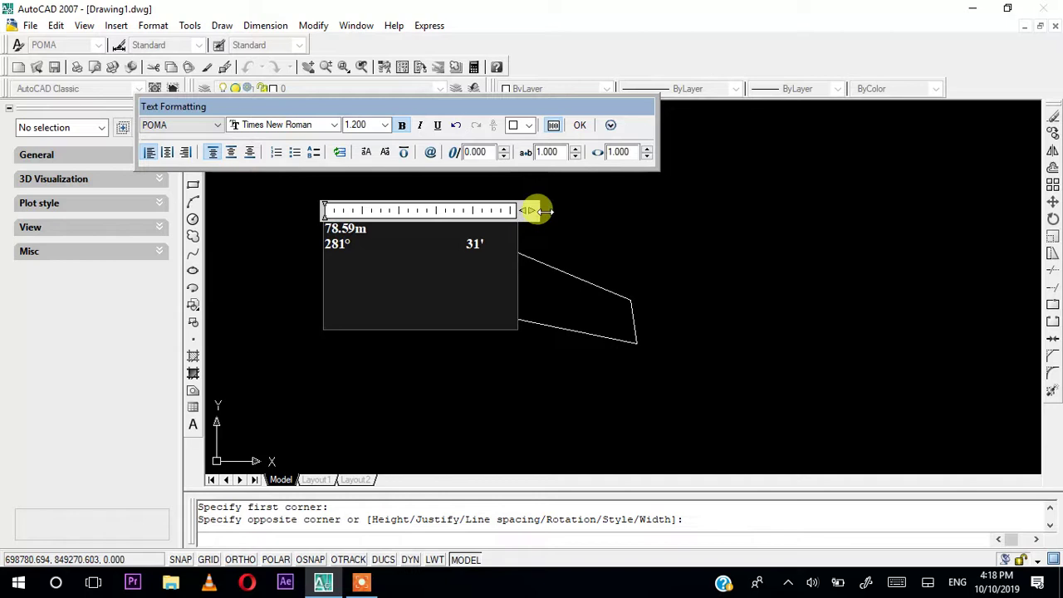
Step: Centre the label text horizontally and vertically and place the label
key(ctrl+a)
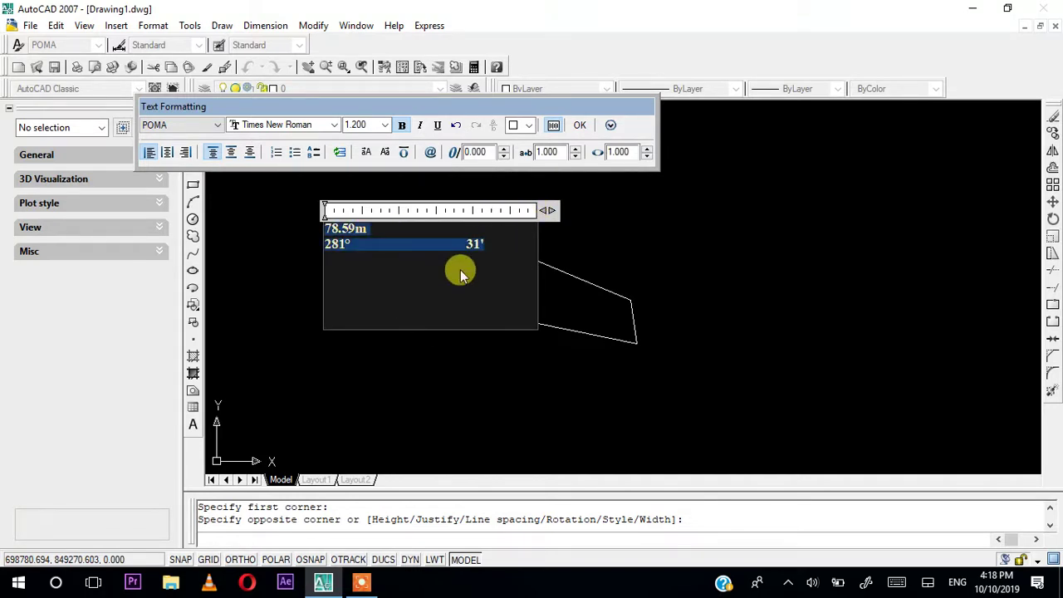
click(167, 154)
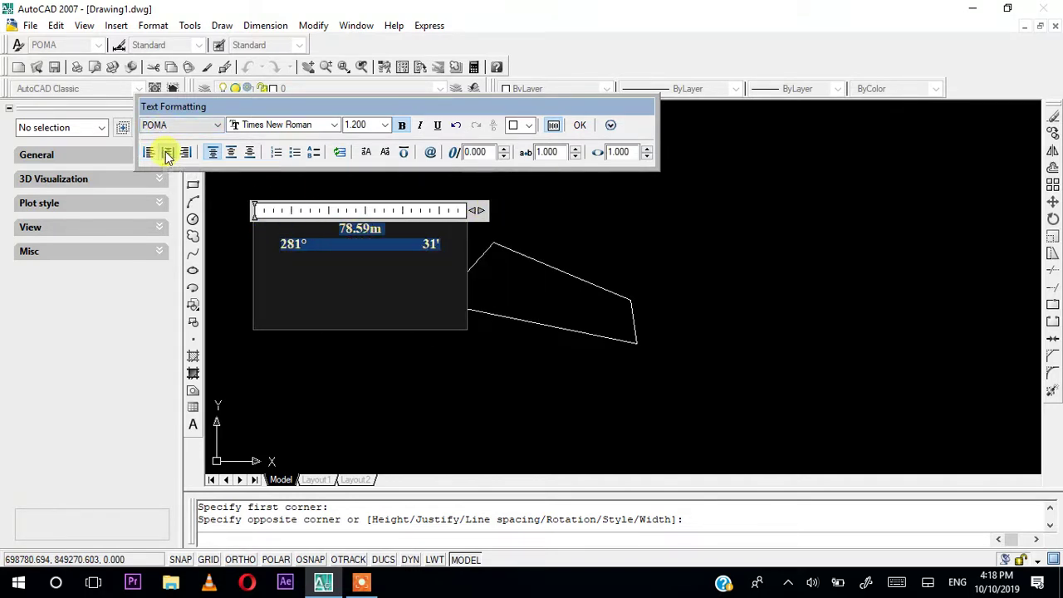
click(232, 153)
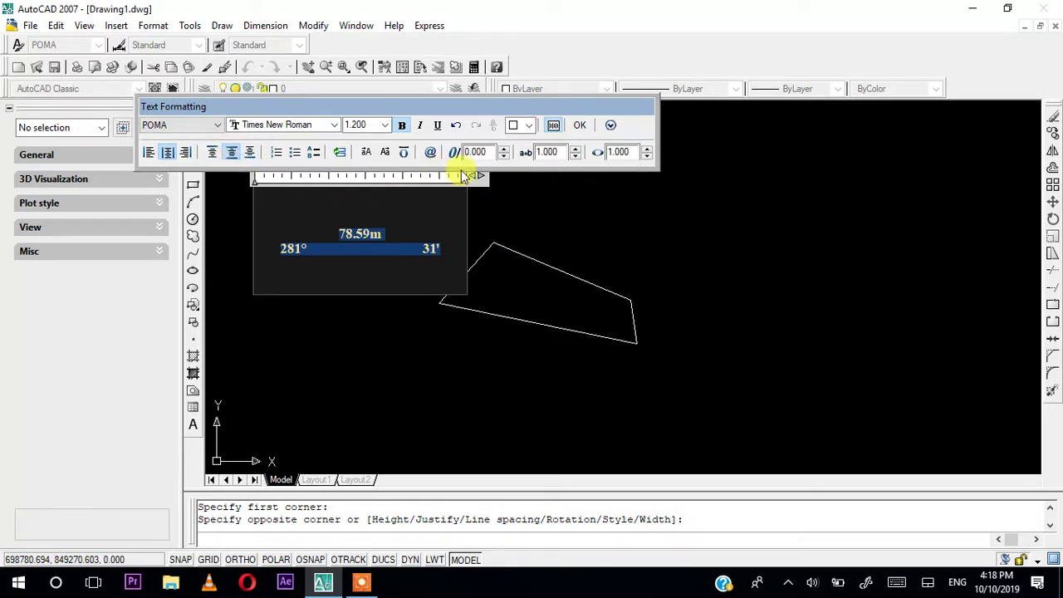
click(519, 221)
Step: Grip-move the 78.59m label onto the parcel's bottom edge
click(361, 241)
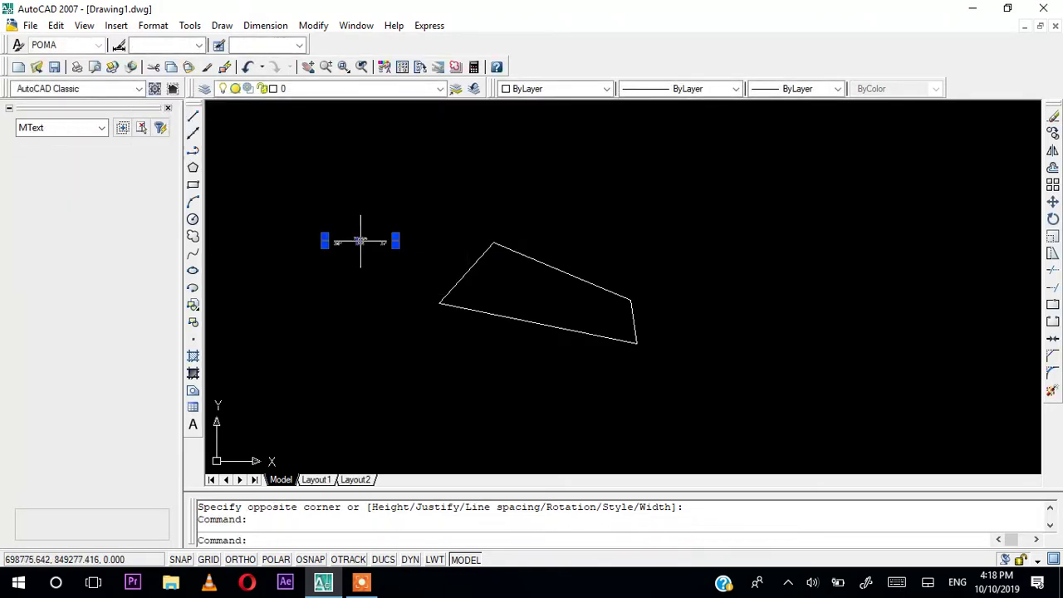
click(360, 241)
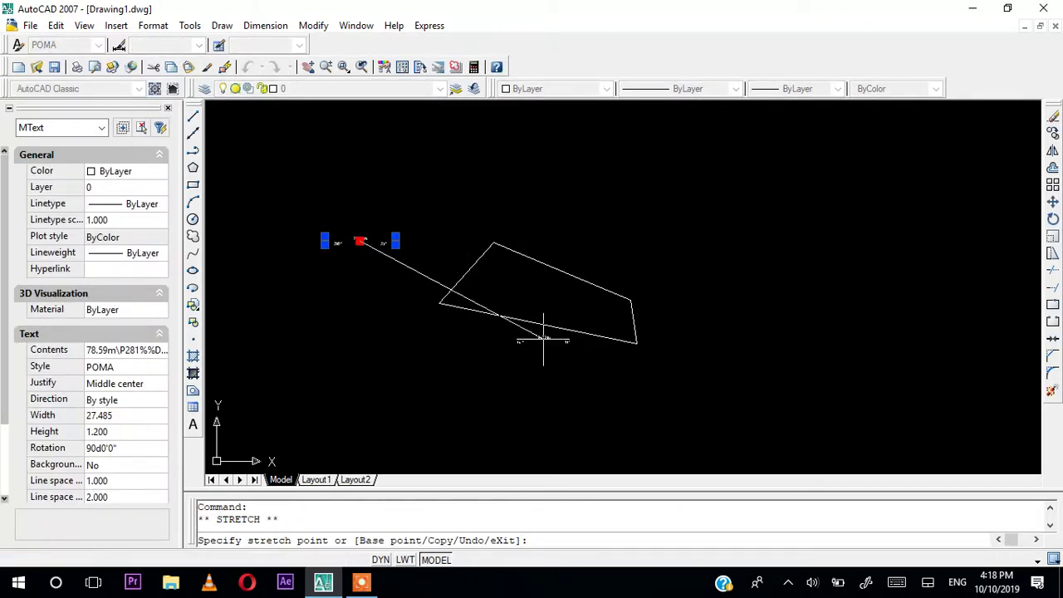
scroll(540, 333, up, 5)
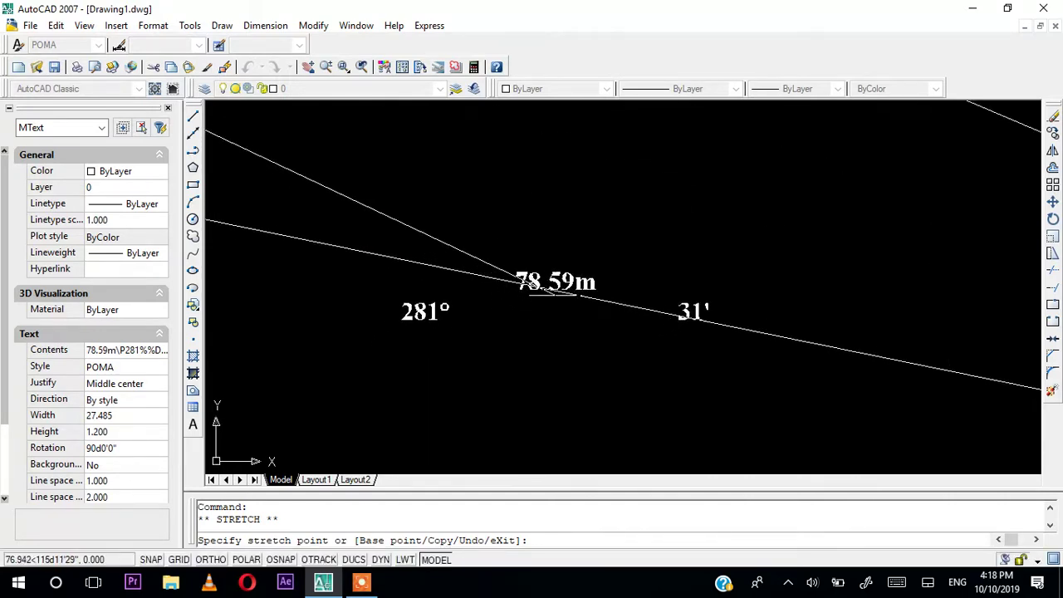
click(555, 284)
scroll(555, 284, down, 5)
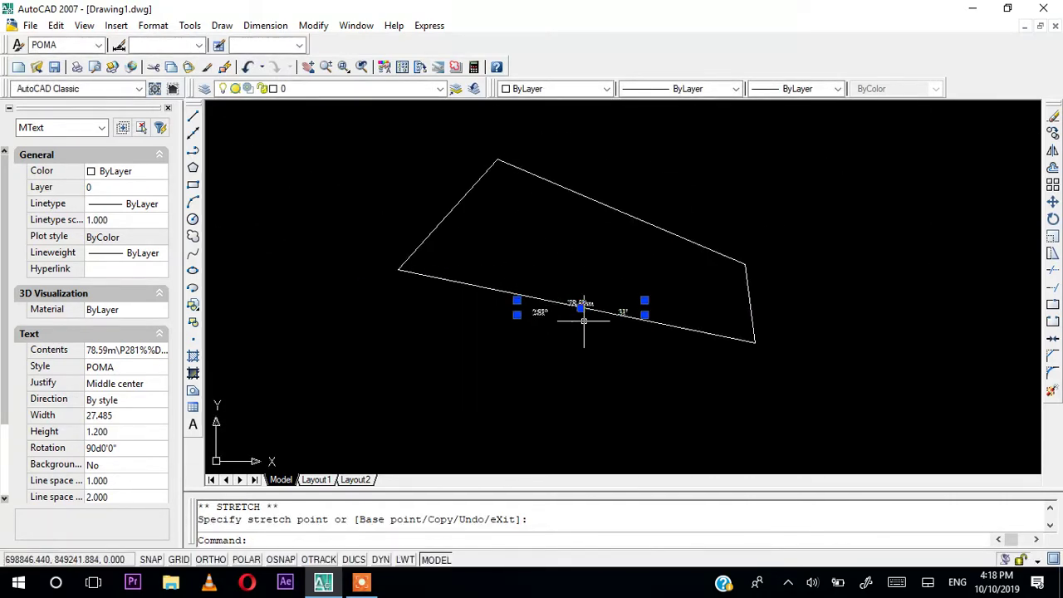
scroll(584, 319, up, 3)
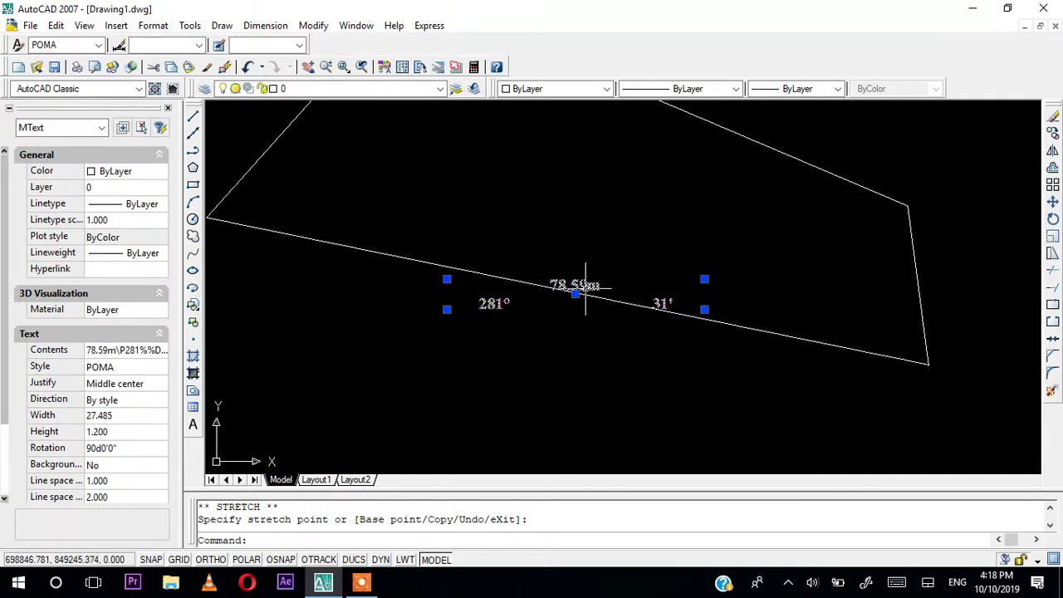
key(Escape)
Step: Reselect the distance and bearing label, clearing any stray selections
click(498, 305)
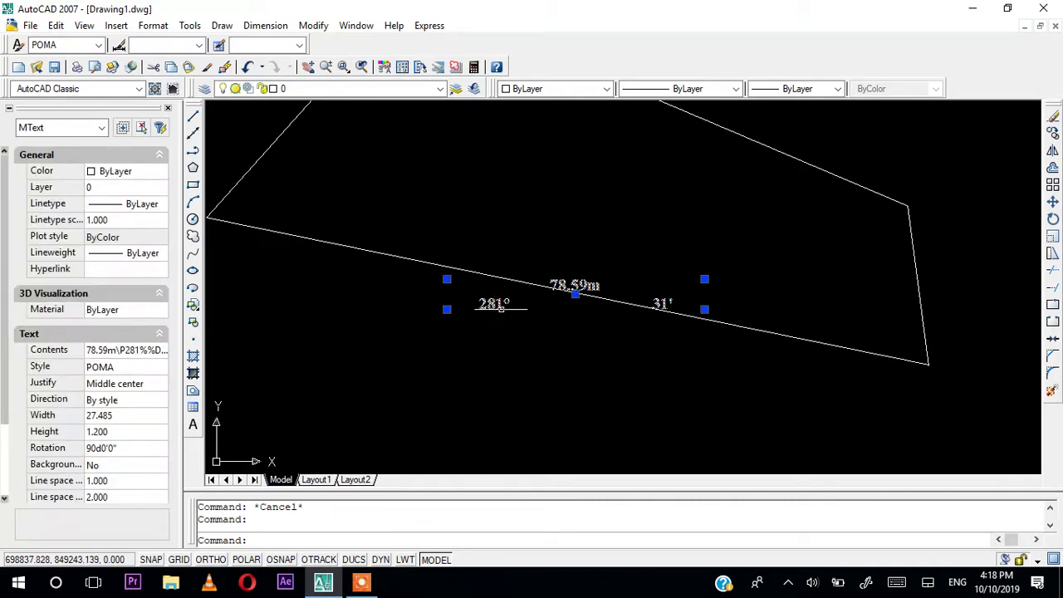
click(463, 280)
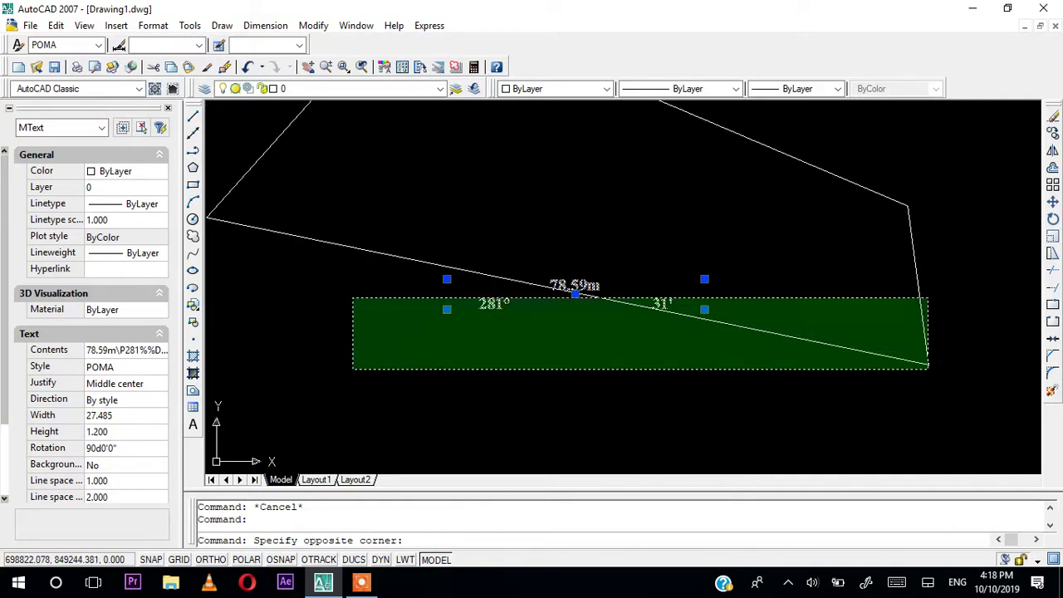
key(Escape)
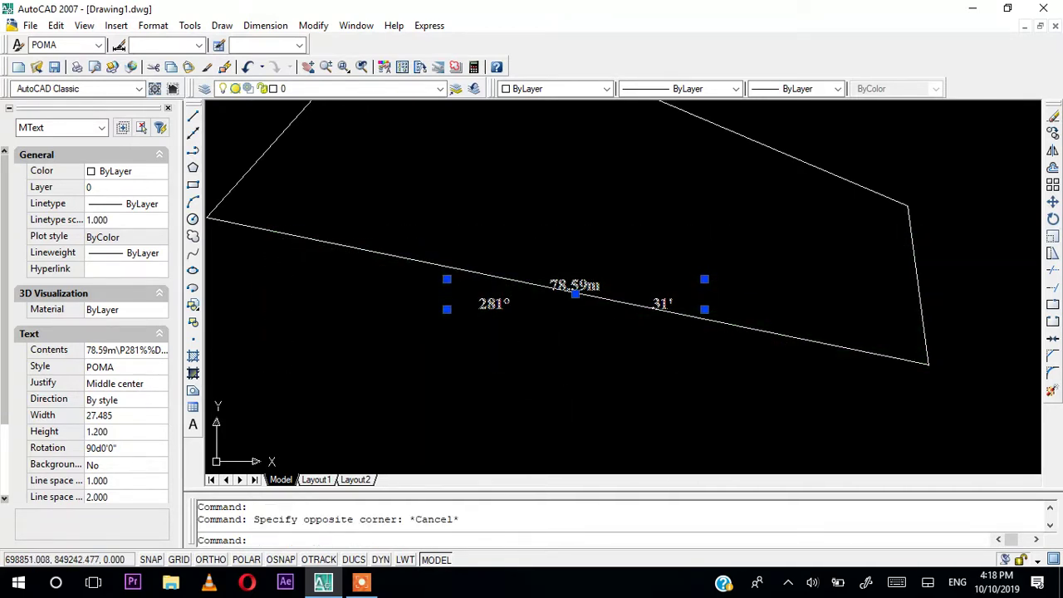
click(619, 305)
key(Escape)
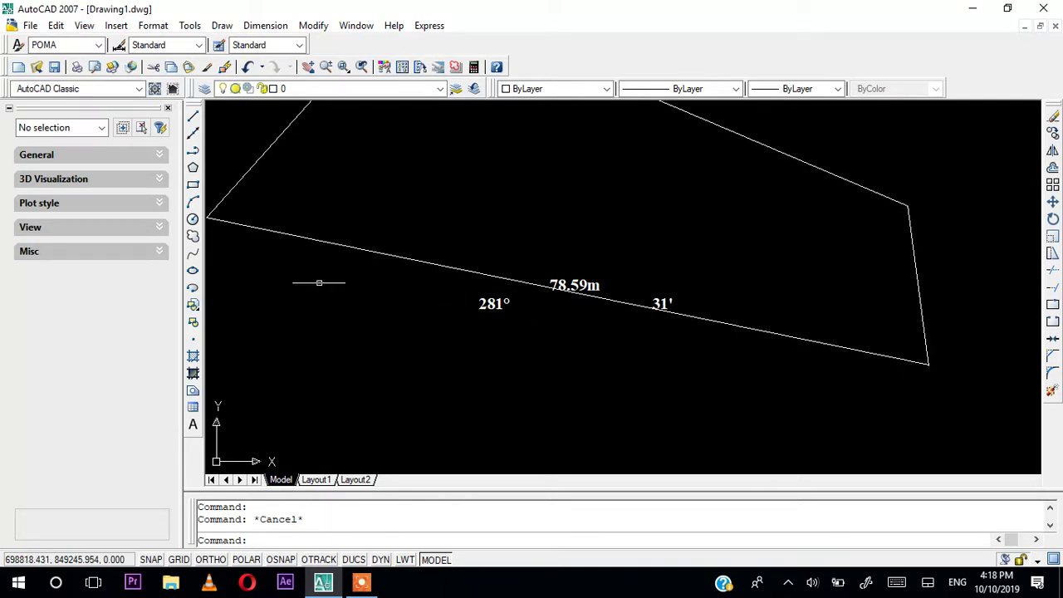
click(488, 304)
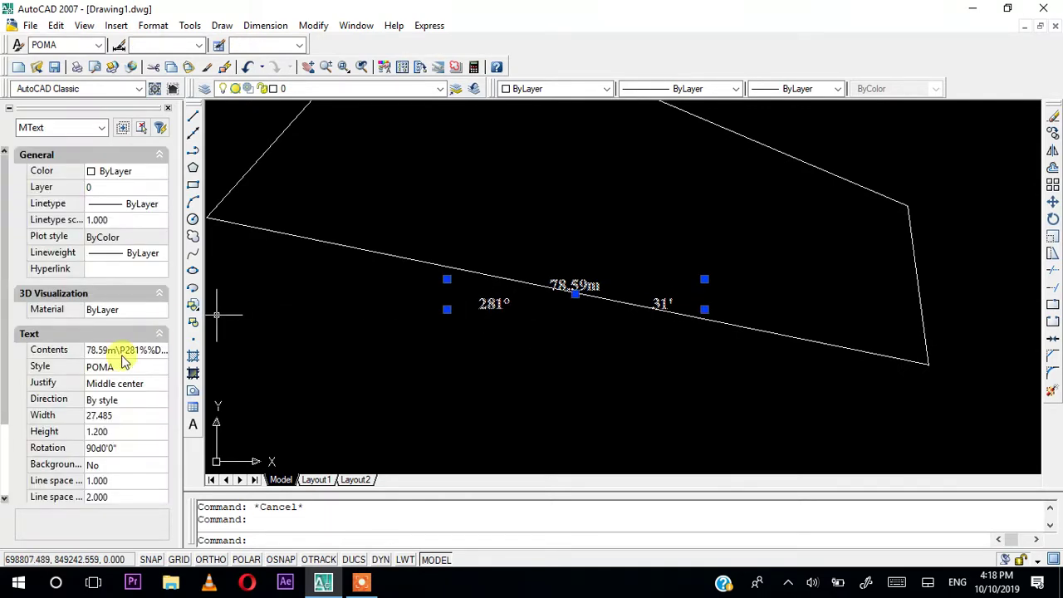
Step: Rotate the 78.59m / 281° 31' label to 101d31' in the Properties palette
click(117, 447)
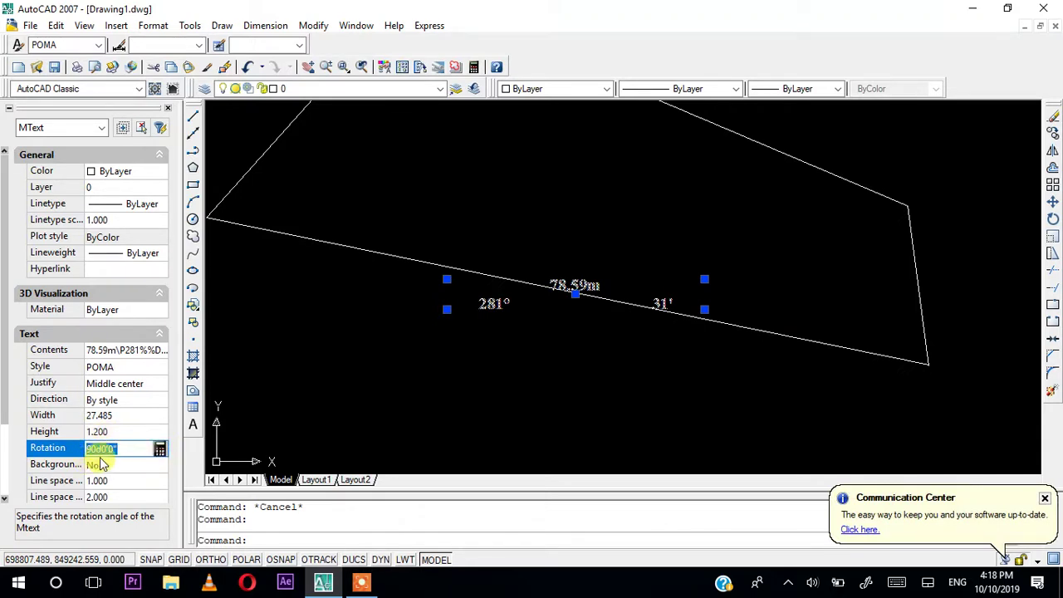
text(1d)
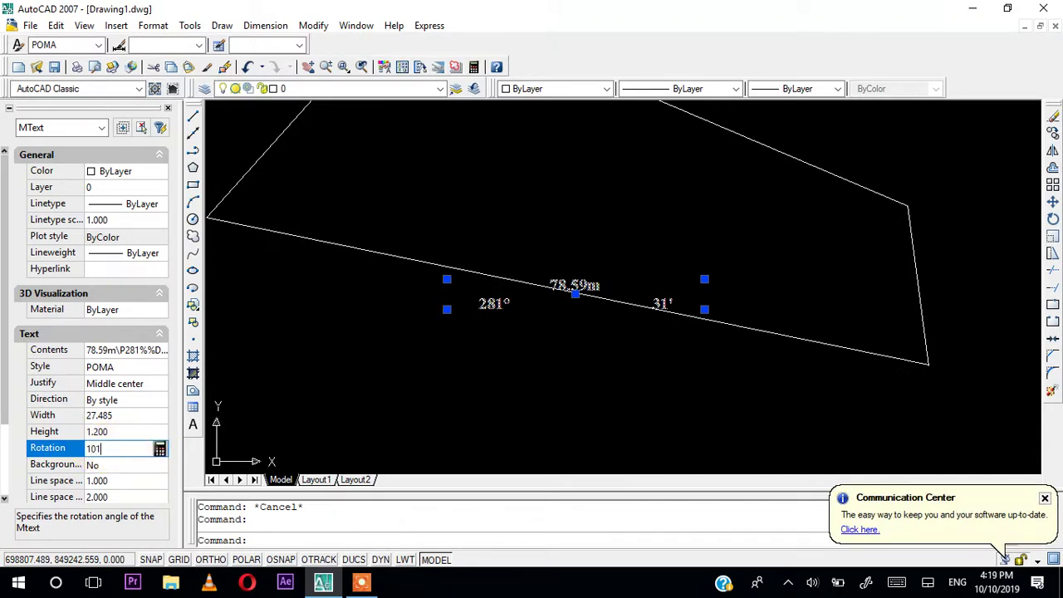
text(31')
click(133, 465)
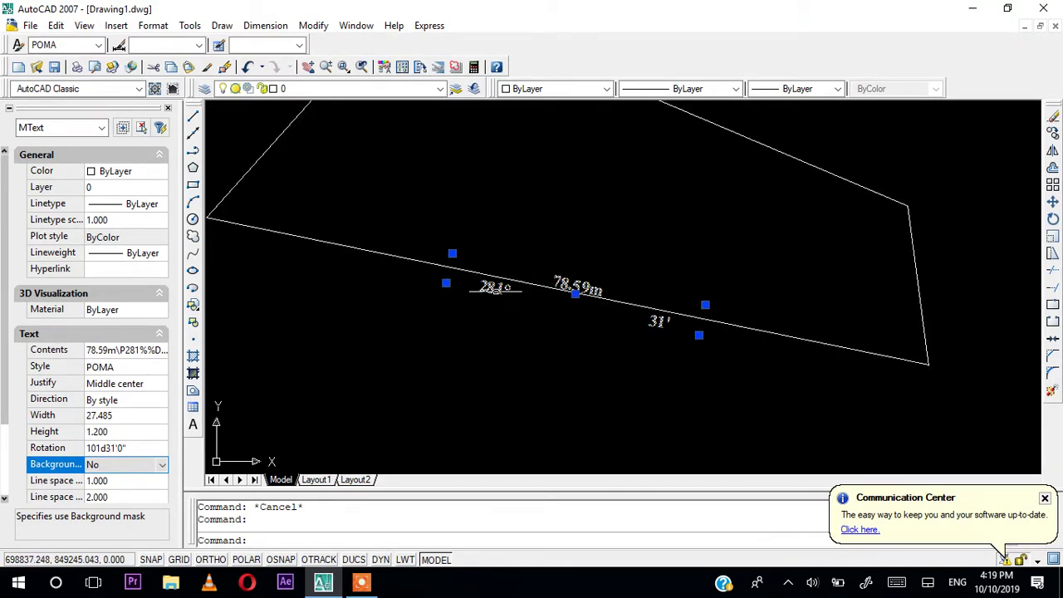
middle_drag(515, 222, 559, 271)
scroll(554, 237, down, 4)
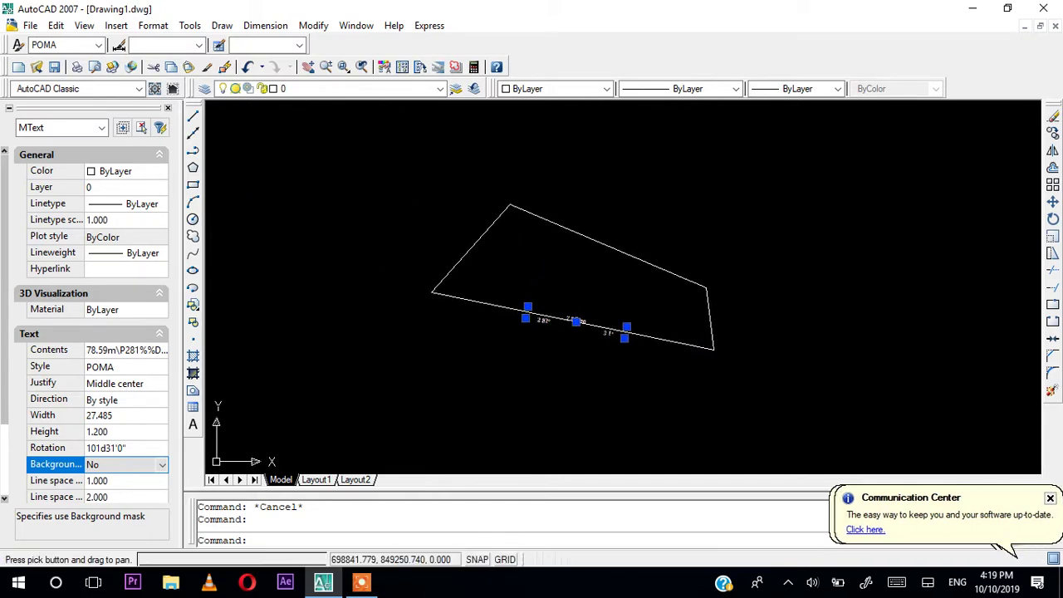
Step: Add the 32.06m / 41° 51' multiline label, centred horizontally and vertically
scroll(581, 275, up, 2)
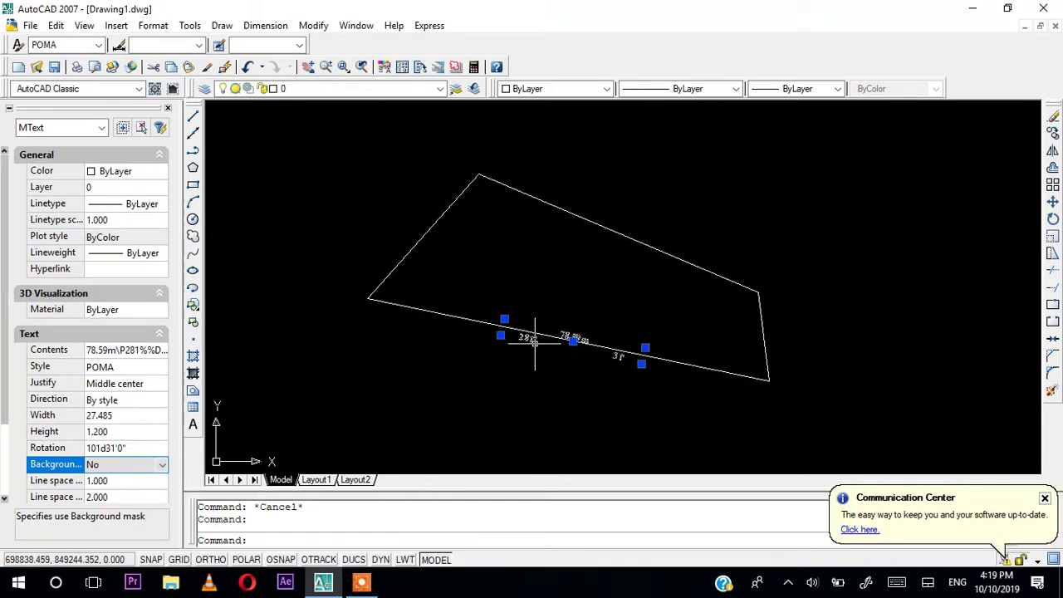
click(194, 427)
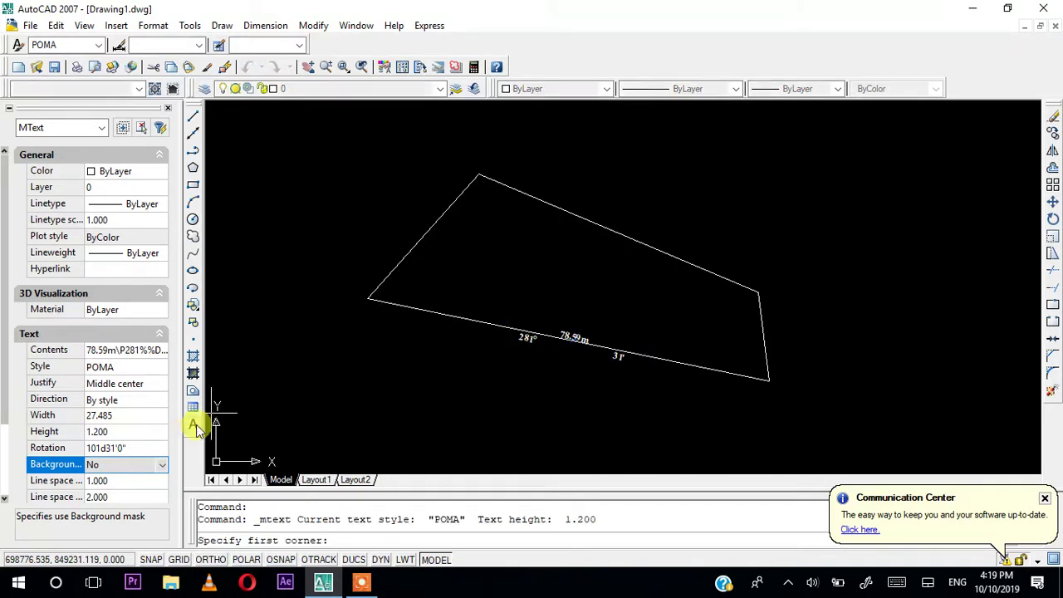
click(287, 307)
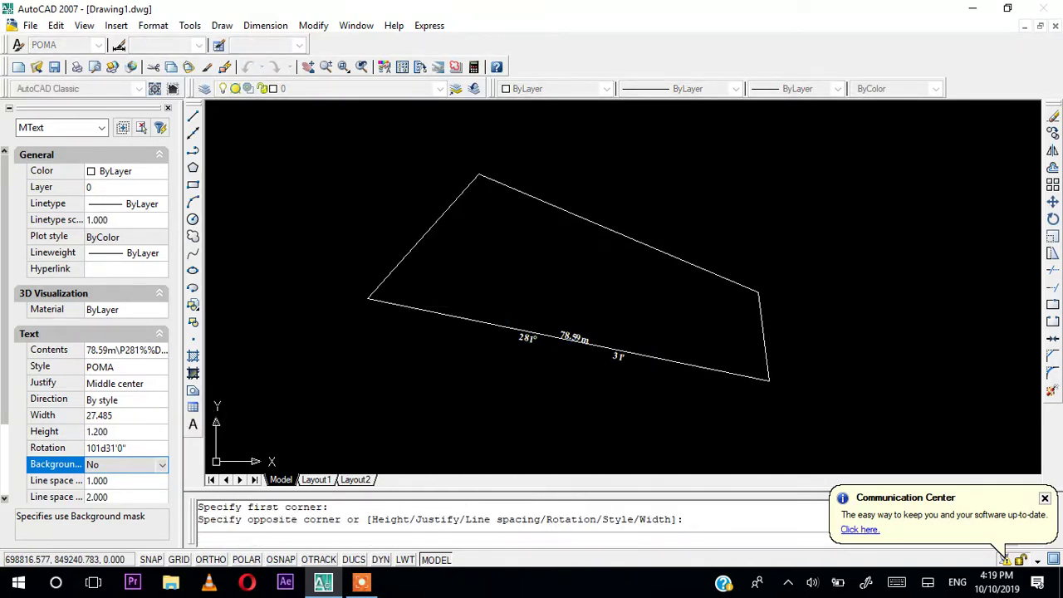
click(421, 364)
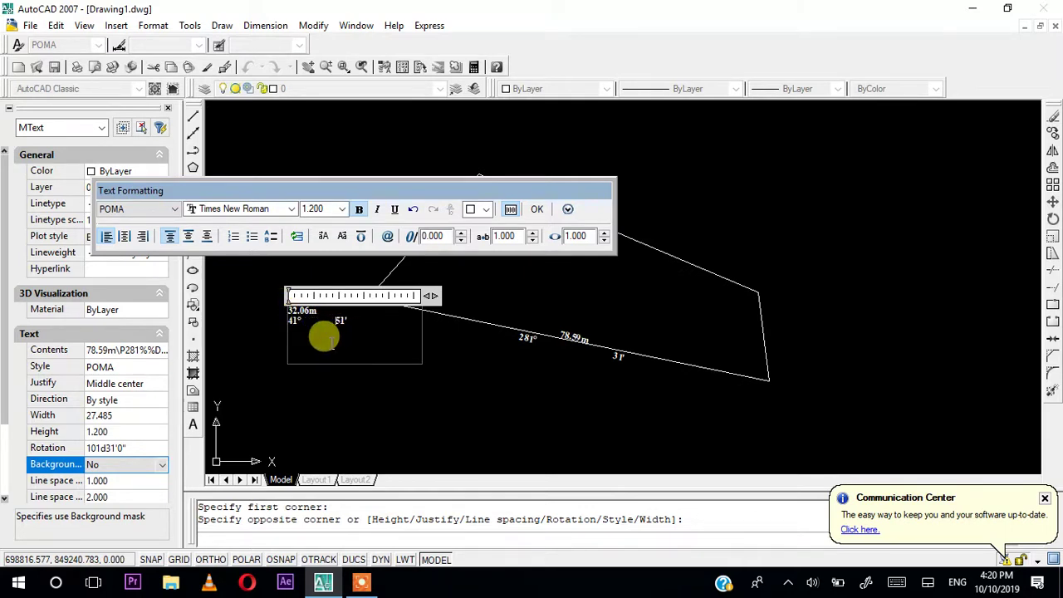
key(ctrl+a)
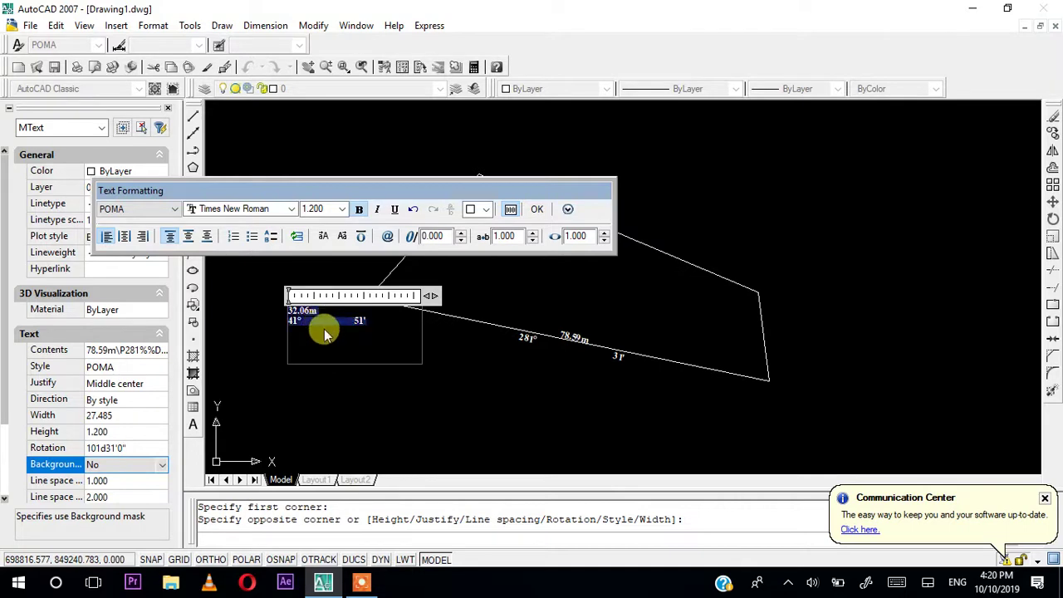
click(125, 236)
click(188, 235)
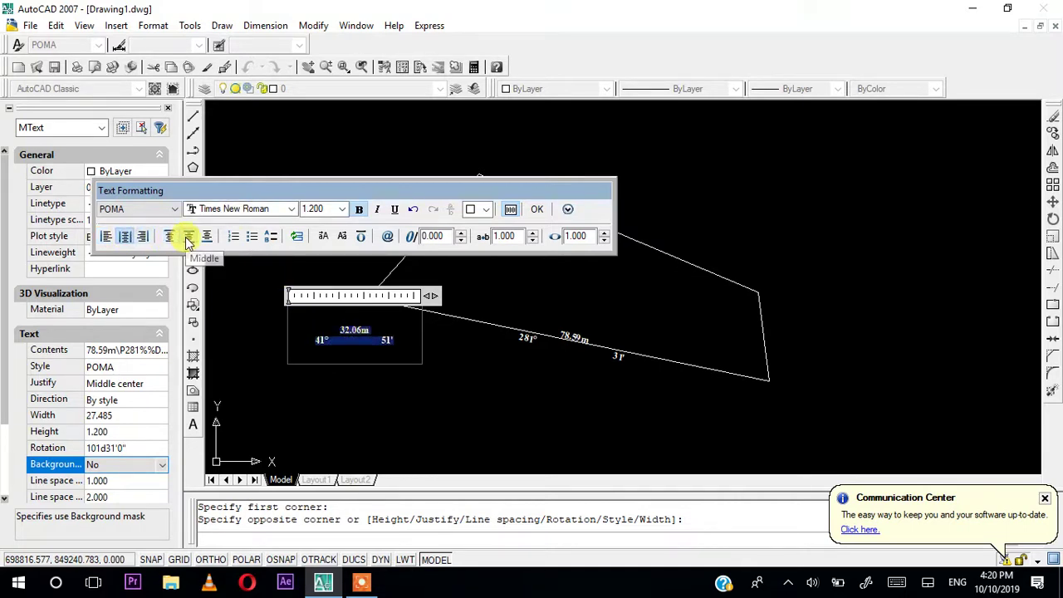
click(441, 371)
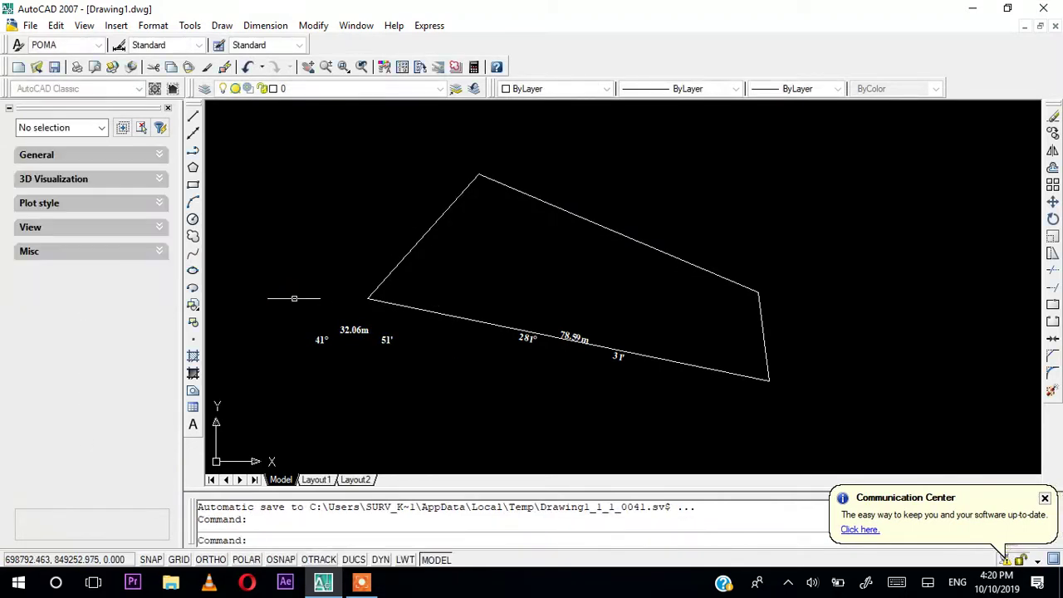
Step: Move the 32.06m label onto the left edge and paste a copy on the top edge
click(352, 331)
click(354, 331)
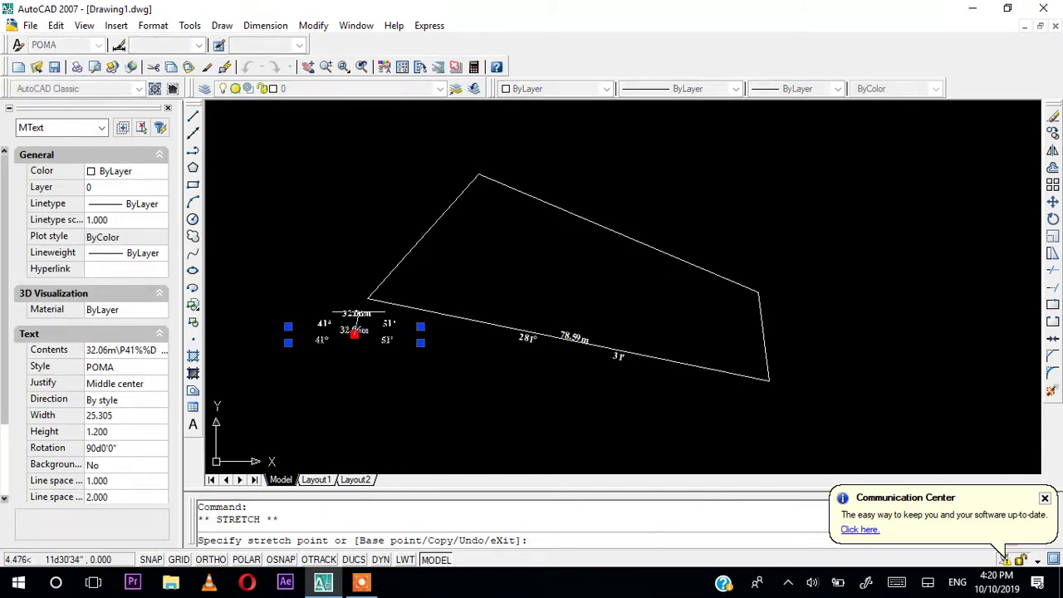
click(421, 236)
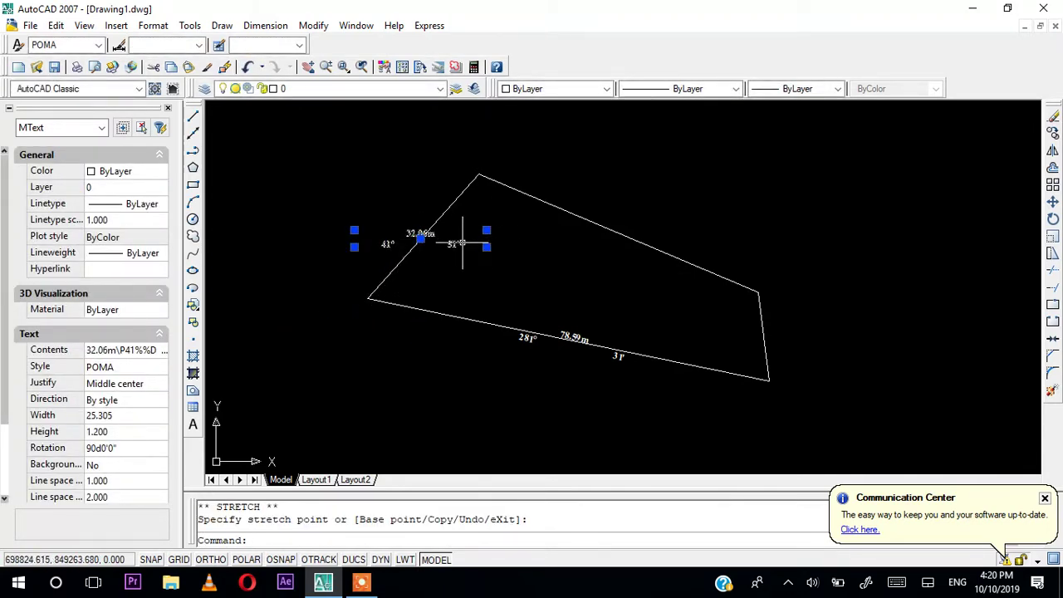
key(ctrl+c)
key(ctrl+v)
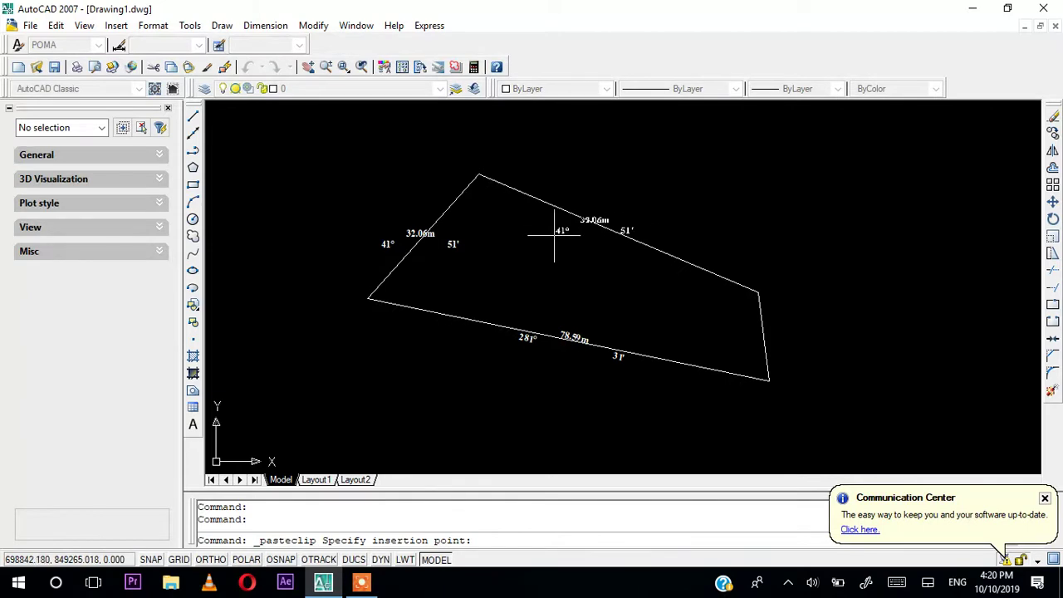
click(594, 227)
click(595, 224)
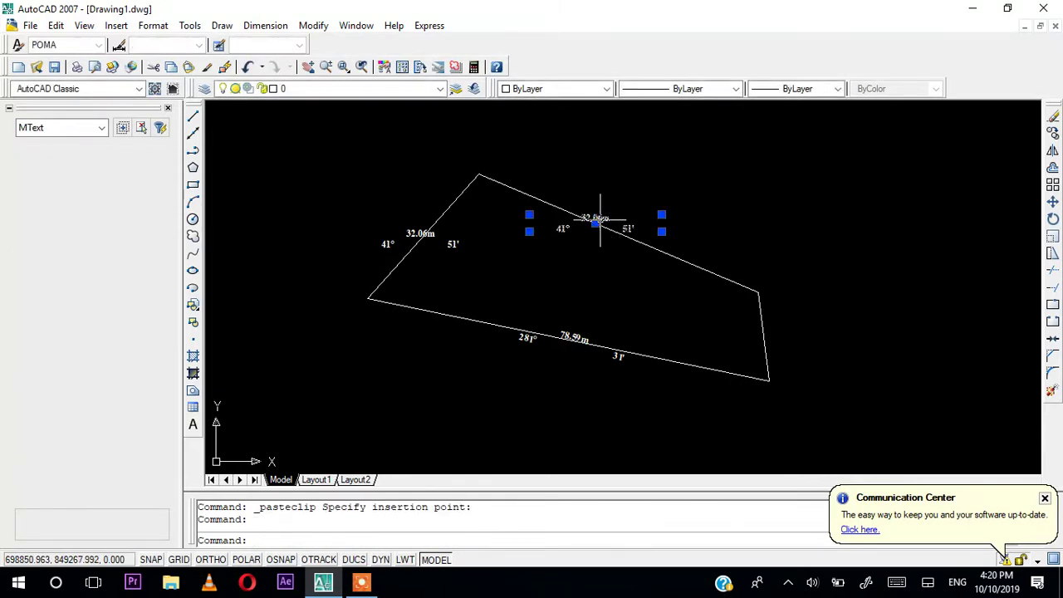
Step: Change the copy's values to 57.99m, 112° and 58'
double_click(594, 221)
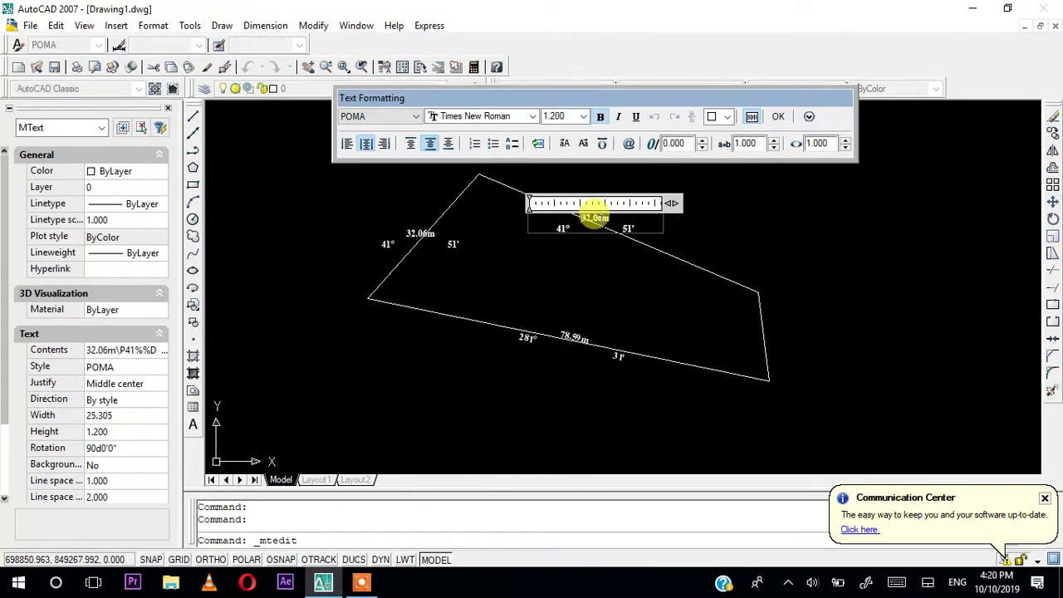
drag(548, 208, 436, 208)
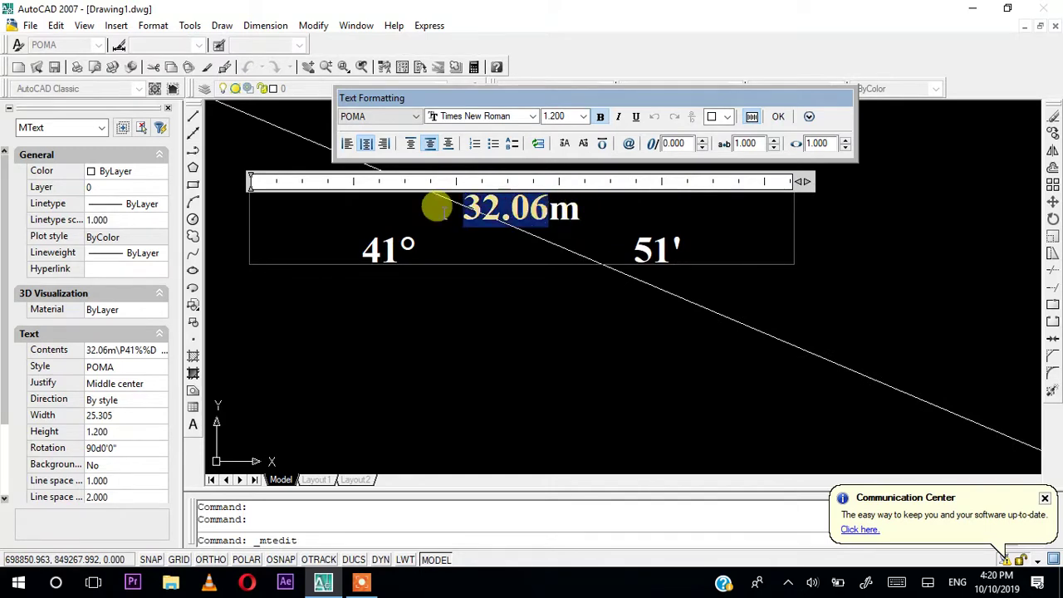
text(57)
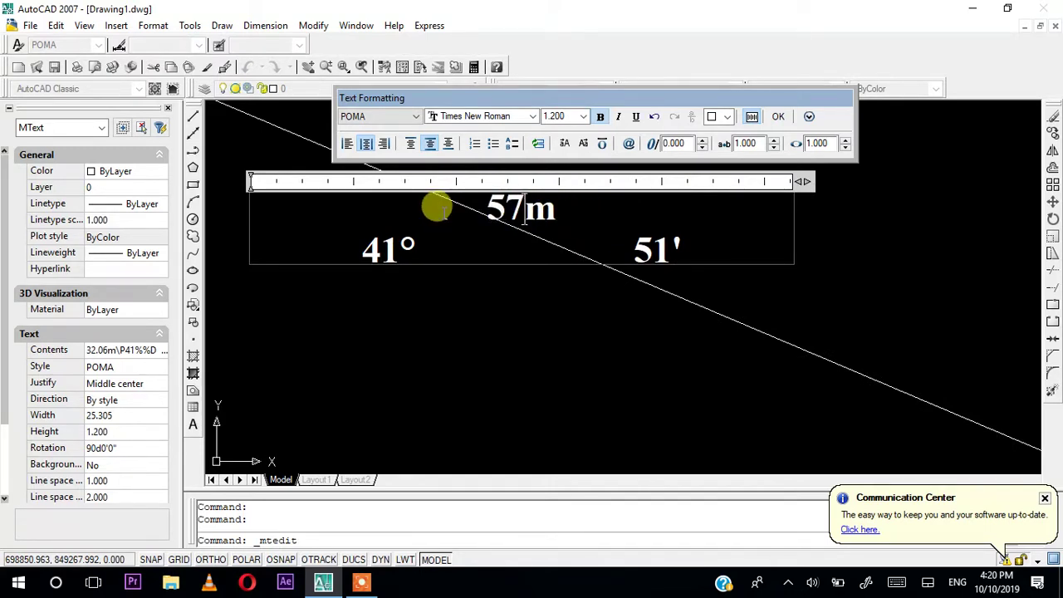
text(.99)
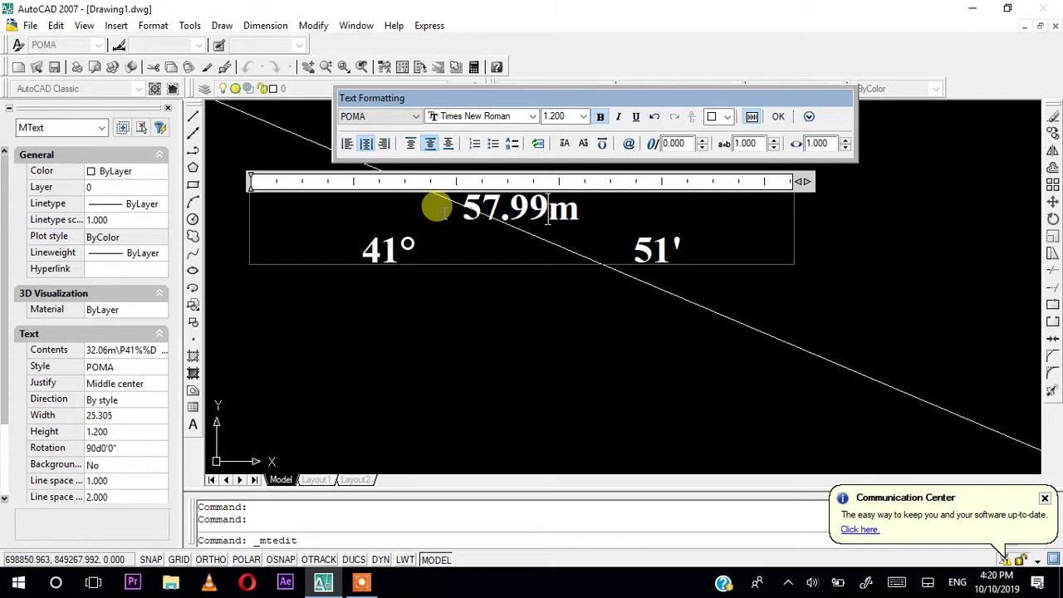
drag(403, 244, 352, 242)
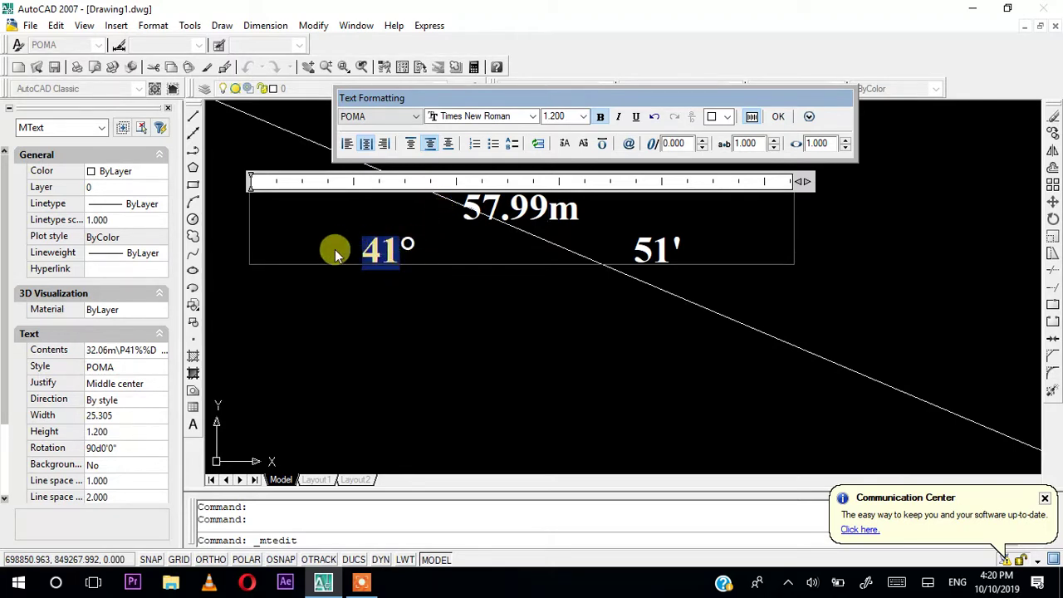
text(112)
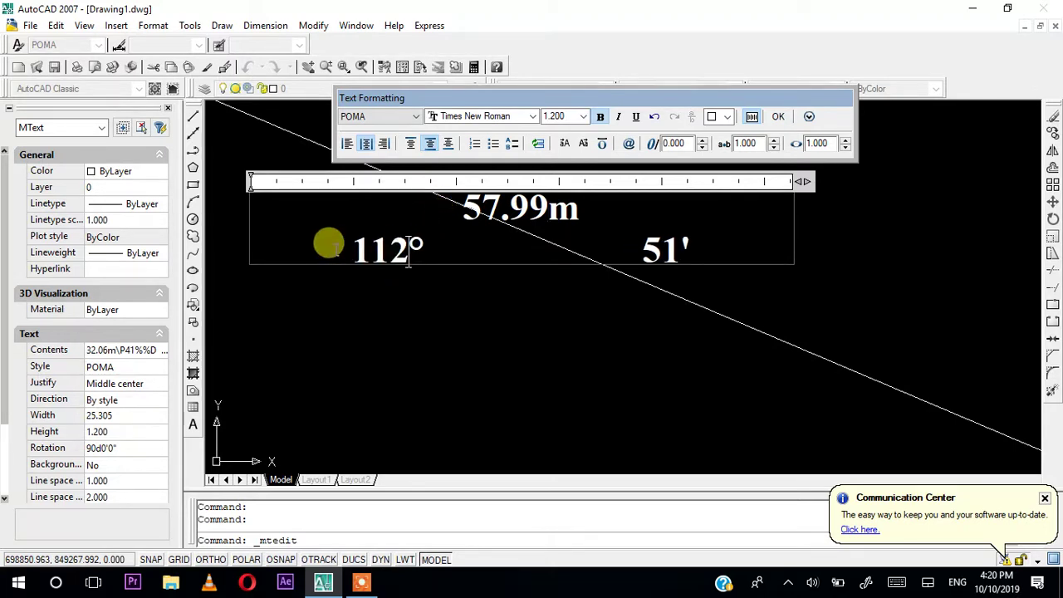
drag(679, 242, 632, 243)
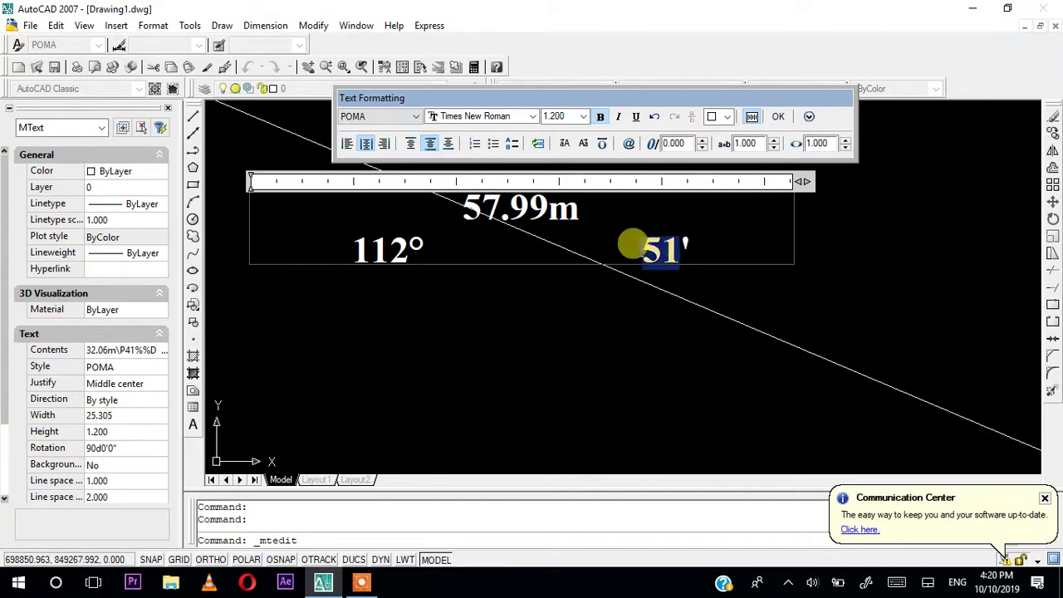
text(58)
Step: Move the 57.99m line below the 112° 58' bearing and commit the label
drag(591, 207, 398, 217)
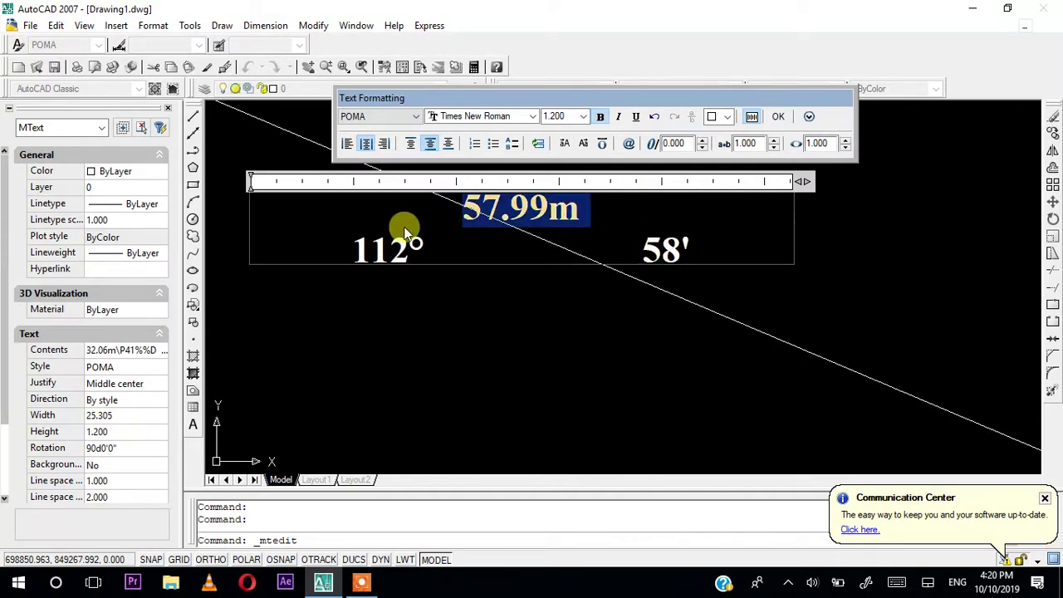
key(Delete)
click(701, 210)
key(Return)
key(ctrl+v)
key(BackSpace)
click(579, 271)
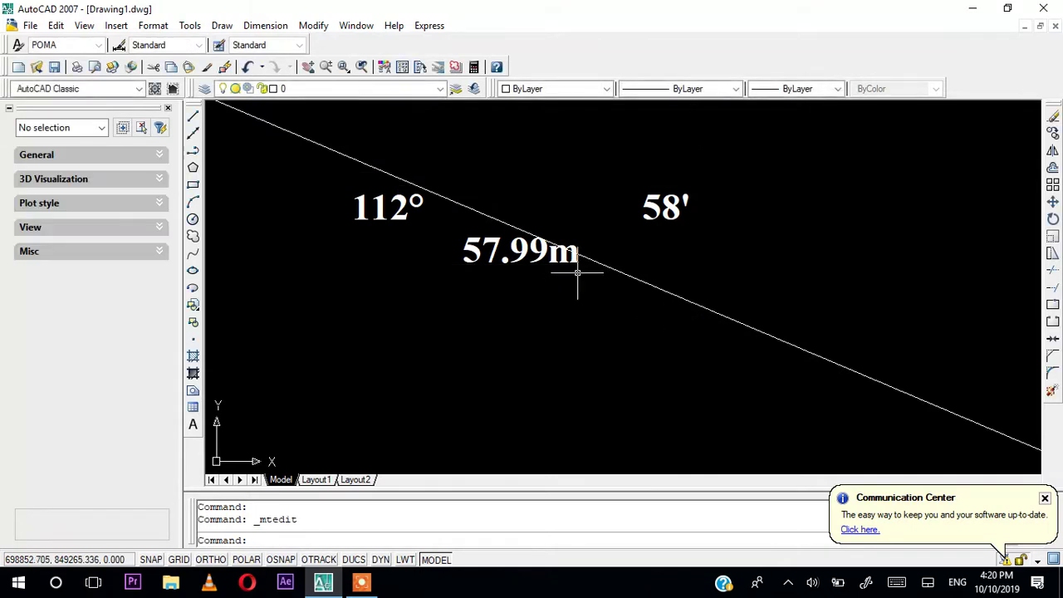
Step: Copy the top edge's label and place the copy on the right edge
scroll(577, 272, down, 5)
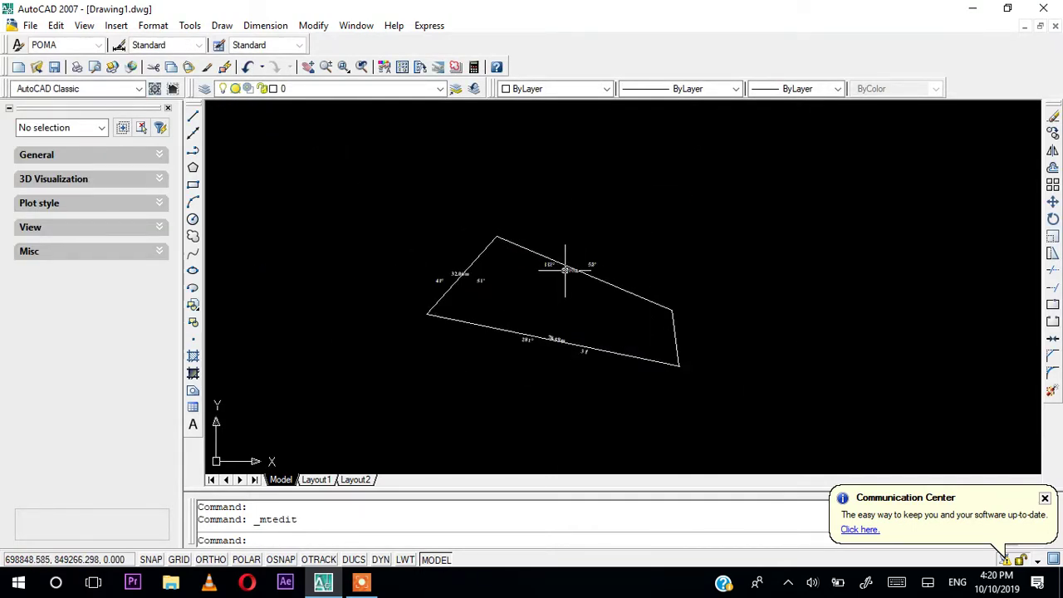
click(565, 270)
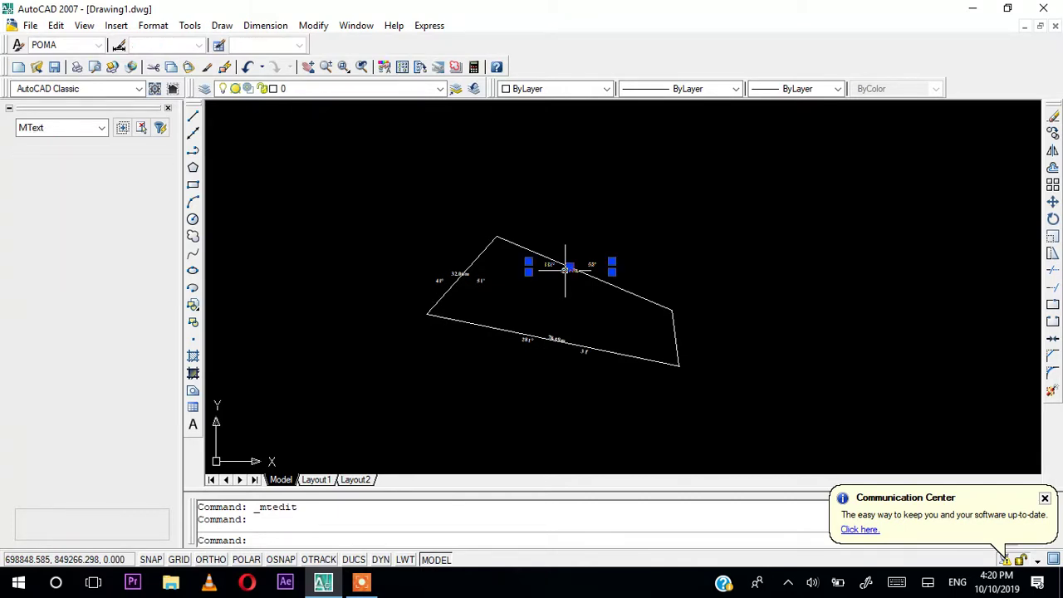
key(ctrl+c)
key(ctrl+v)
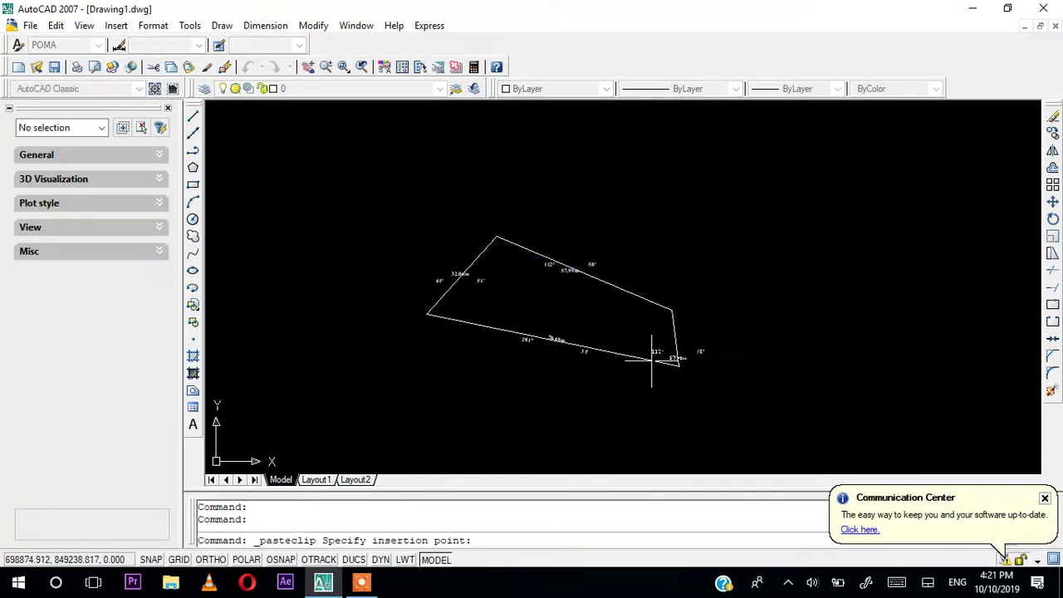
scroll(684, 340, down, 2)
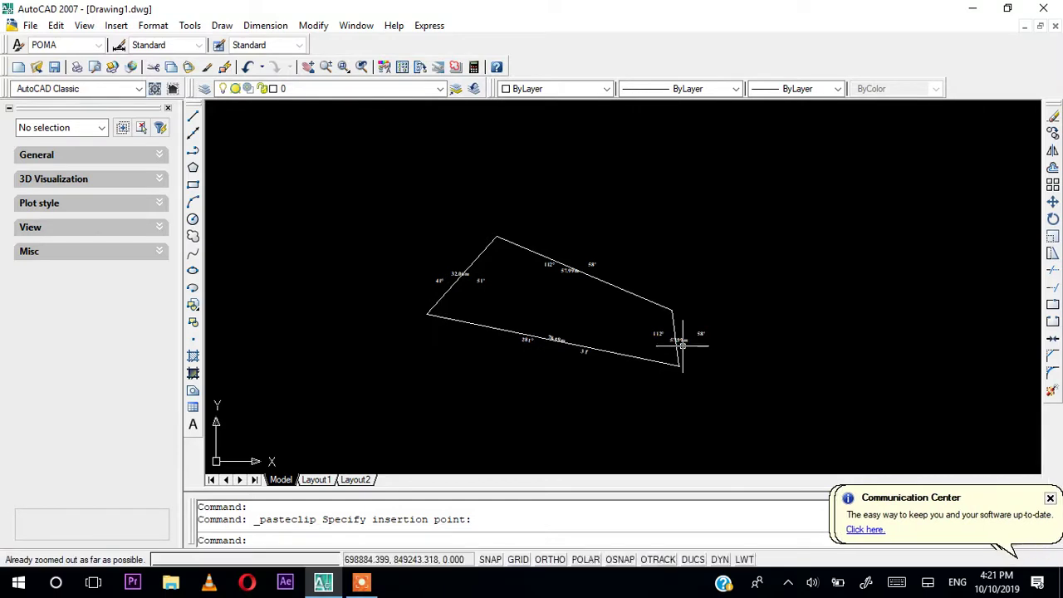
scroll(682, 338, up, 2)
scroll(720, 352, up, 4)
click(720, 352)
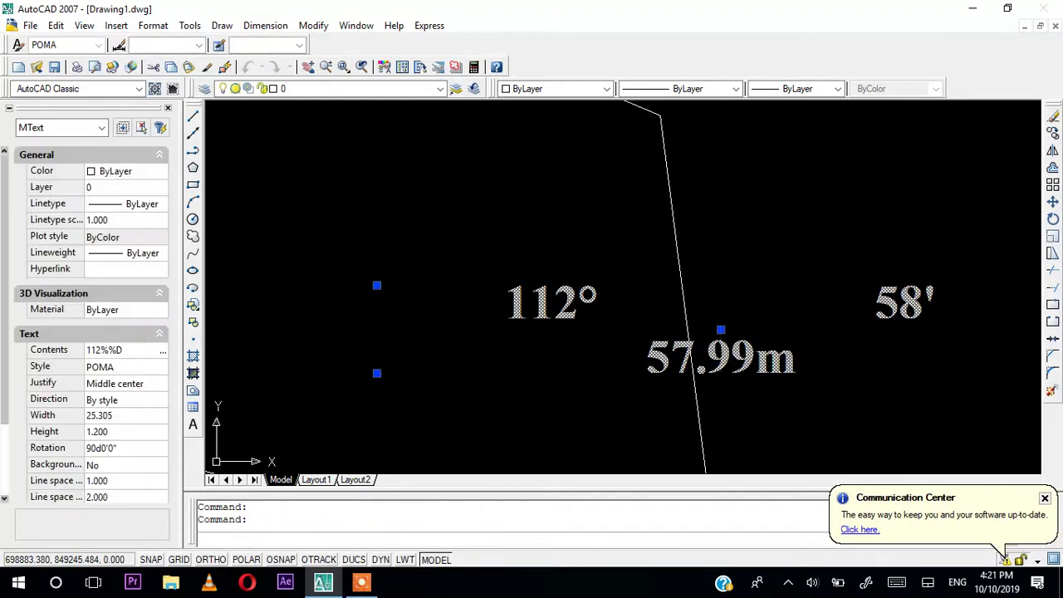
Step: Edit the copy's bearing to 172° 38' and its distance to 17.17m
double_click(553, 334)
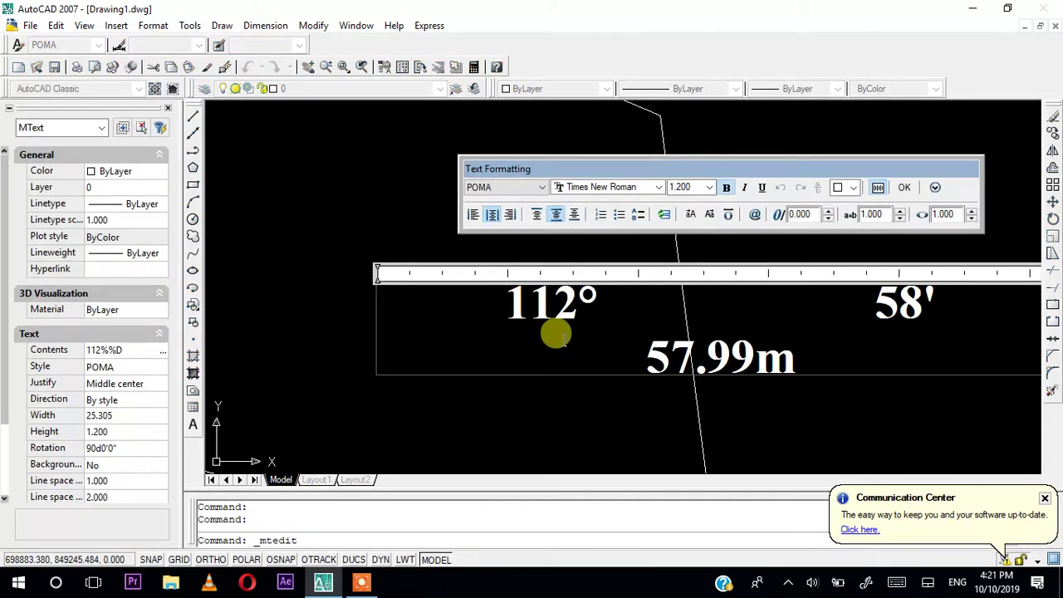
drag(576, 314, 517, 308)
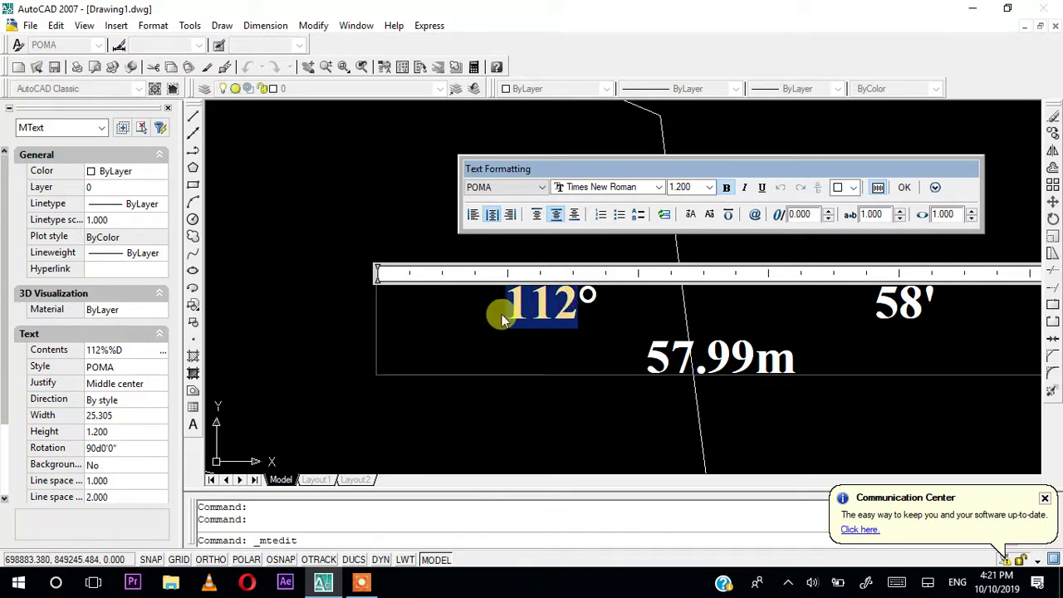
key(BackSpace)
text(72)
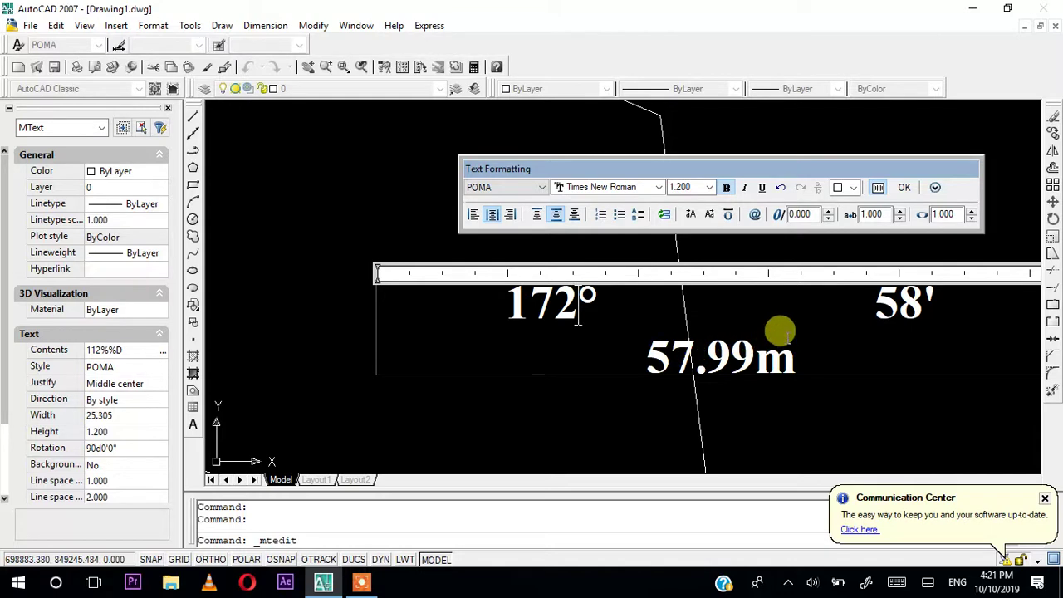
click(887, 307)
text(3)
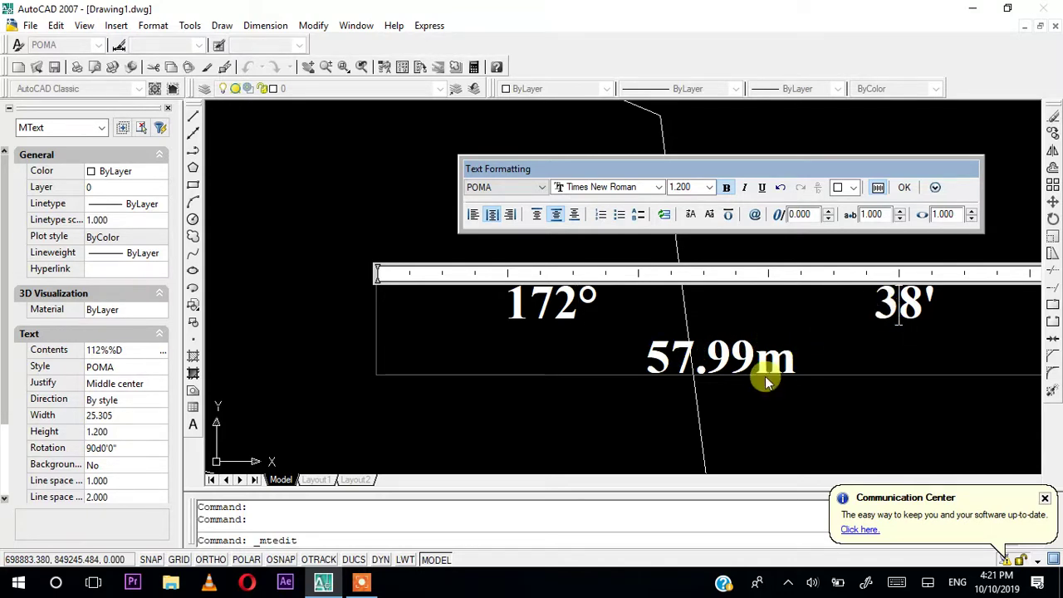
drag(752, 358, 642, 358)
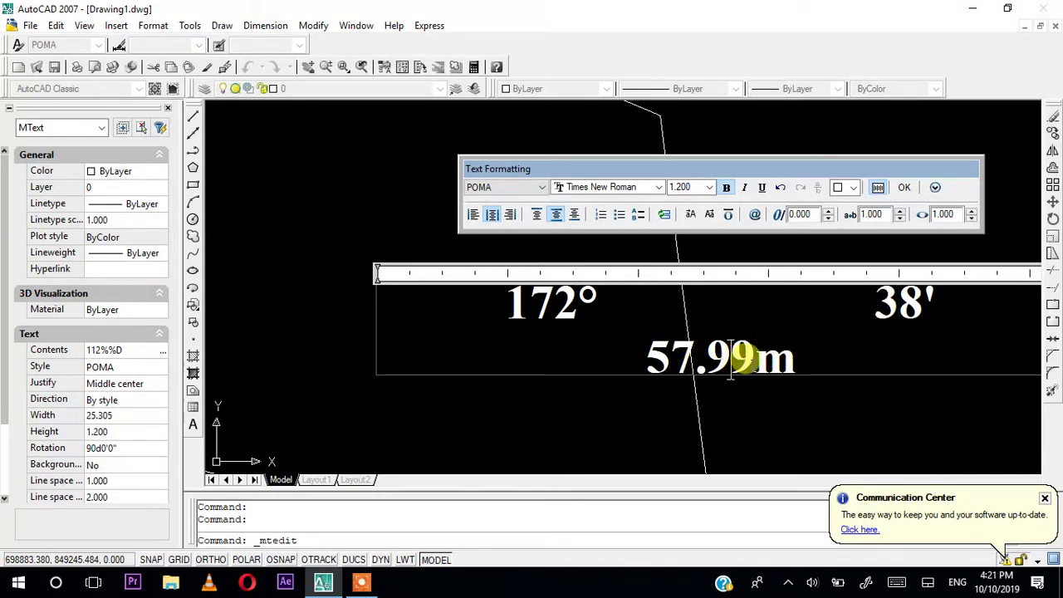
text(17m)
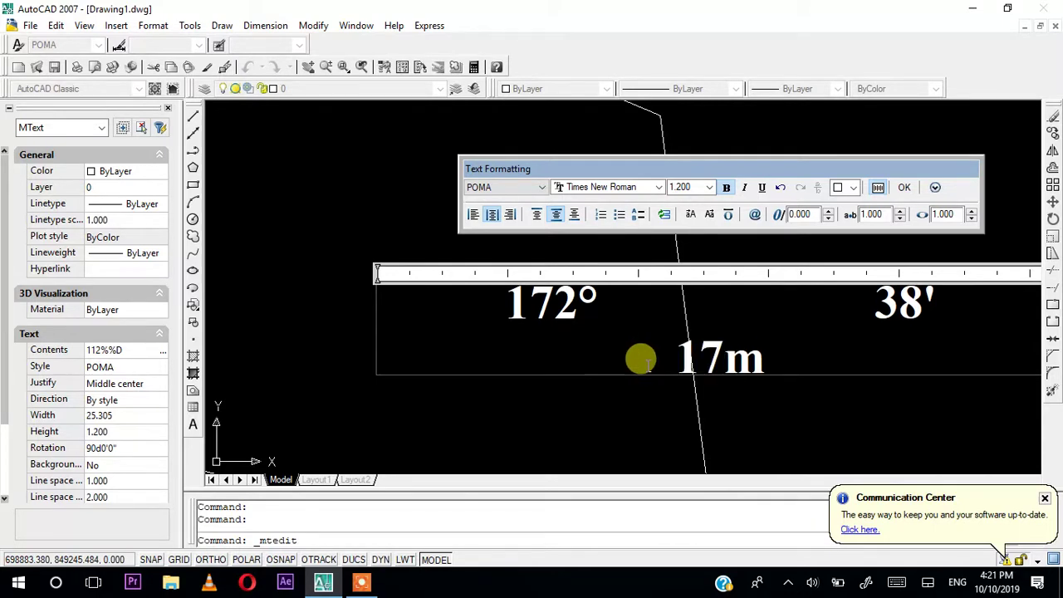
text(.)
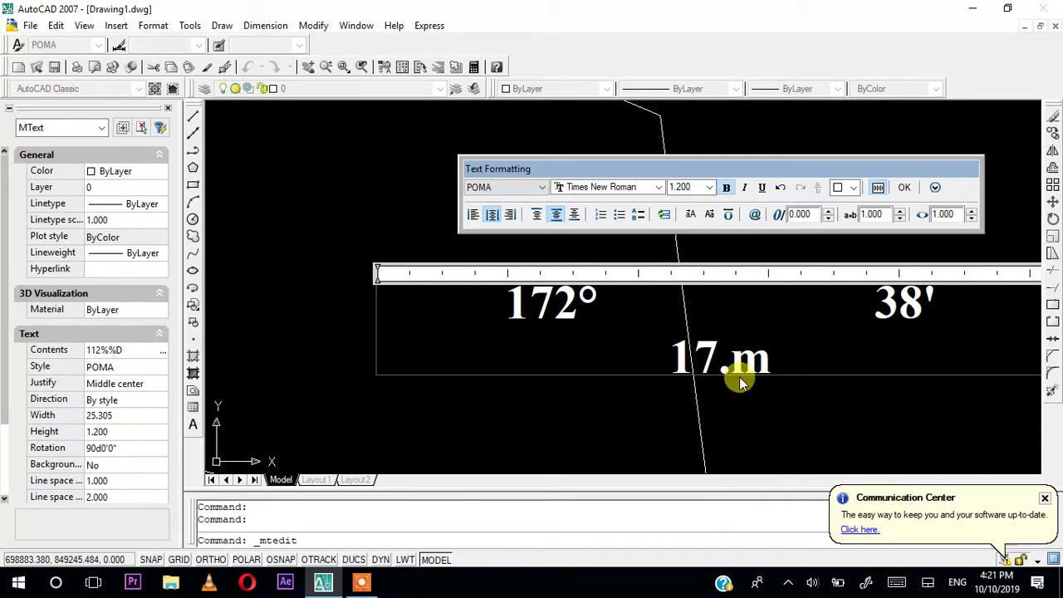
text(17)
Step: Rotate the 172° / 17.17m label to 172d38' in Properties
click(739, 384)
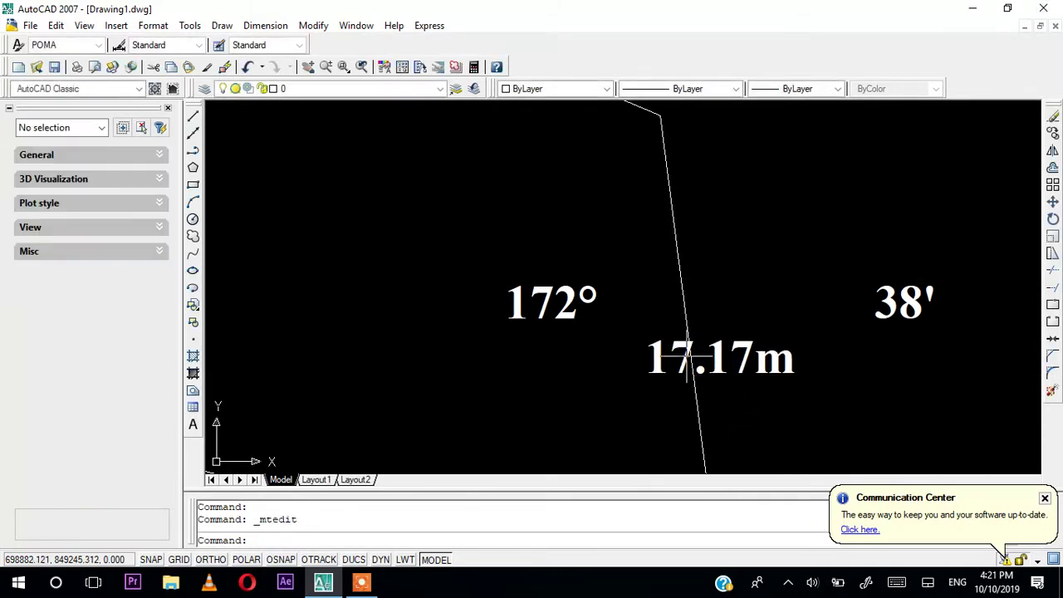
click(716, 357)
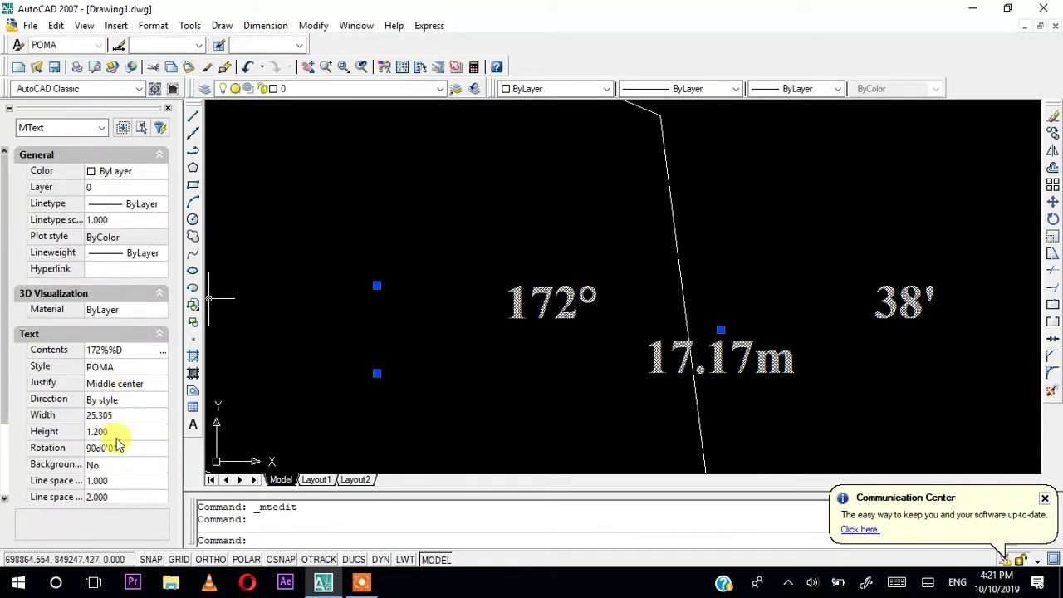
click(119, 447)
text(172d38)
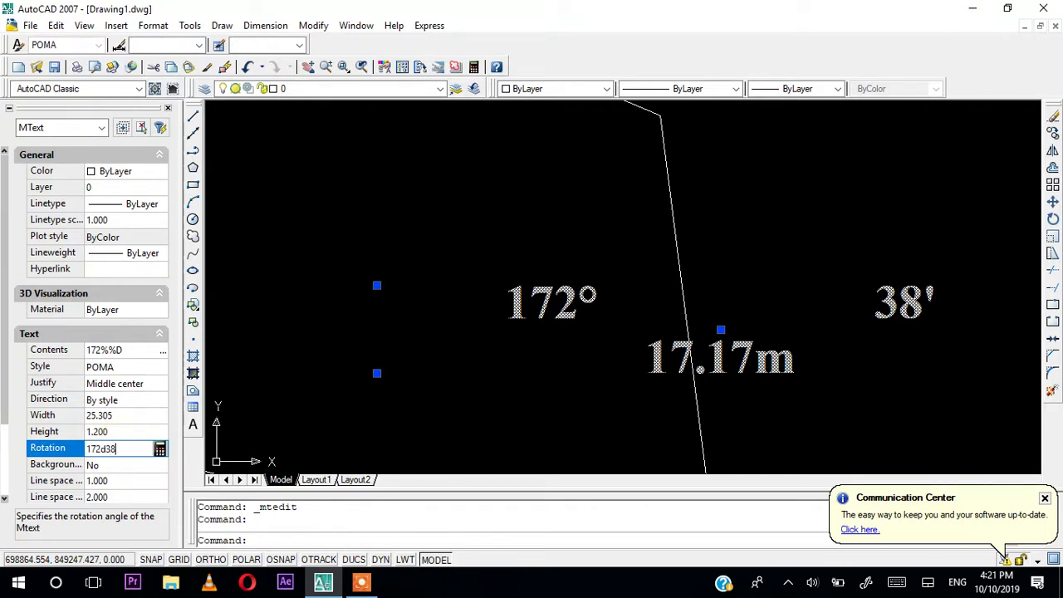
click(108, 463)
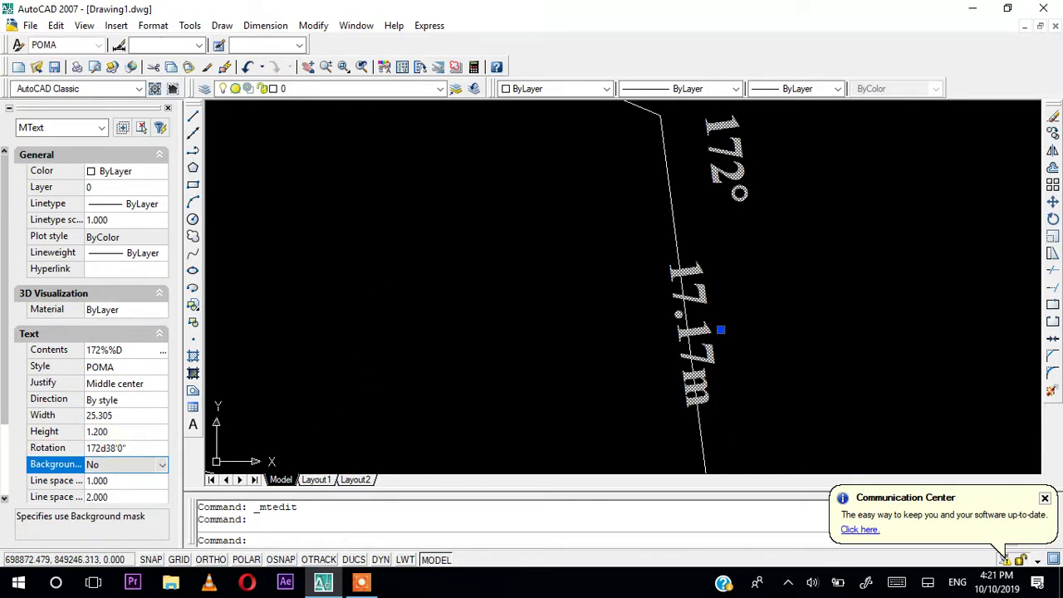
Step: Move the rotated label onto the parcel's east boundary line
scroll(558, 336, down, 3)
click(559, 331)
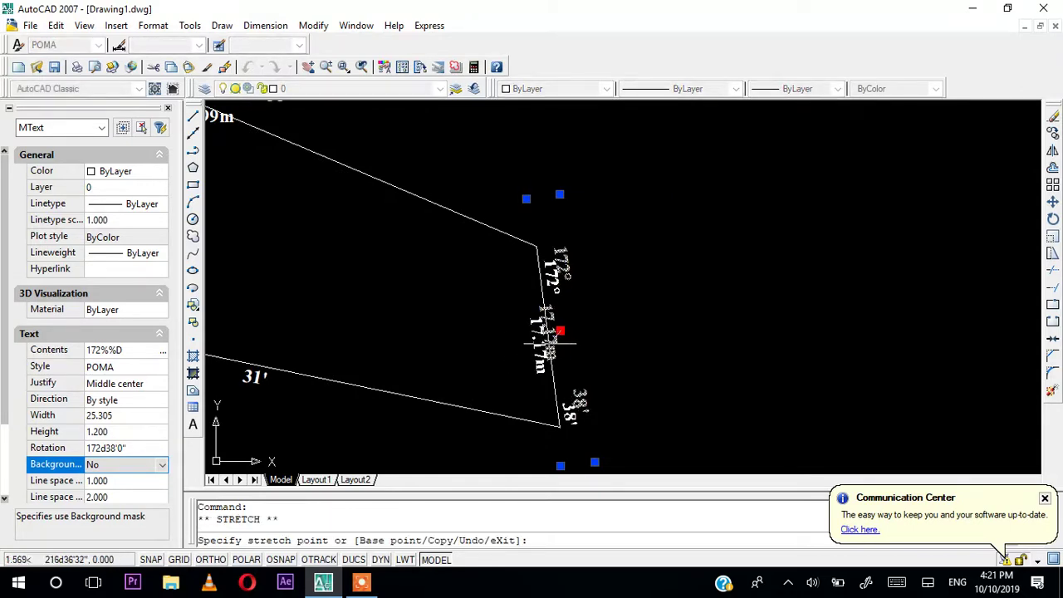
middle_drag(435, 340, 689, 447)
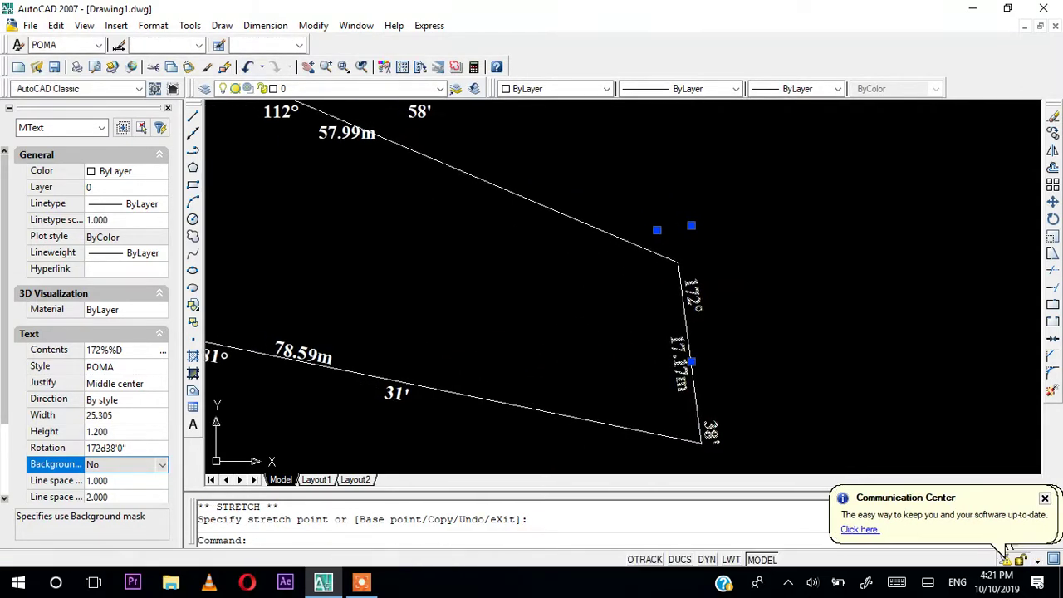
click(477, 222)
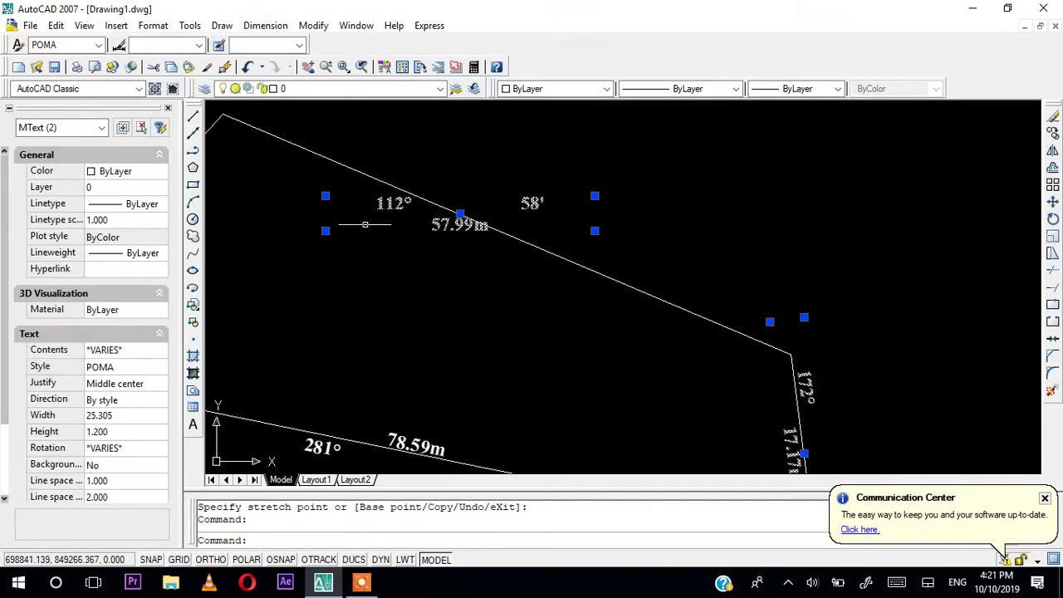
Step: Rotate the 112° / 57.99m label to 112d58' along the top edge
key(Escape)
click(440, 228)
click(111, 449)
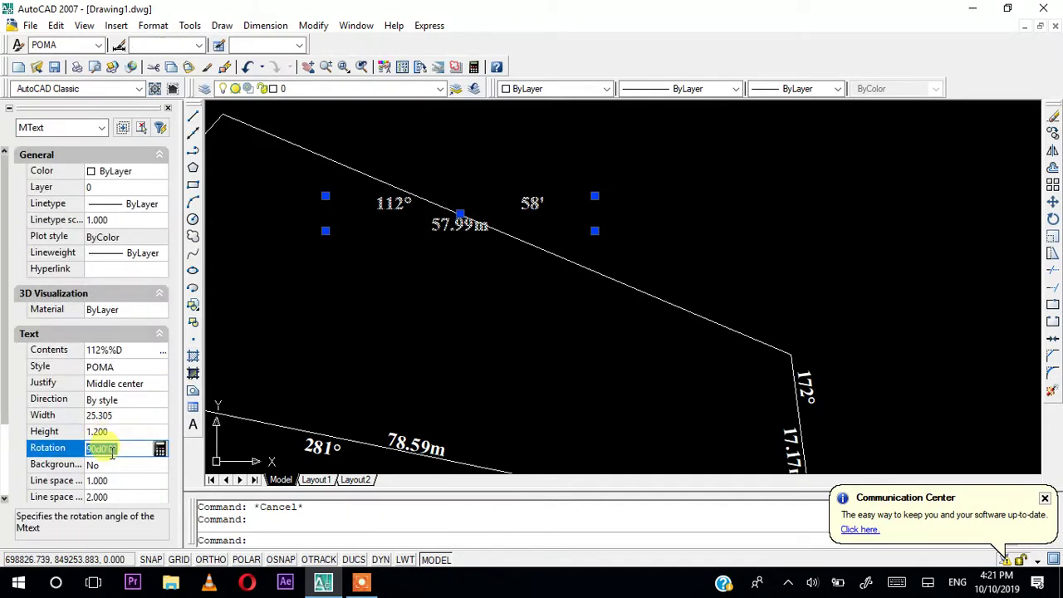
text(112d58)
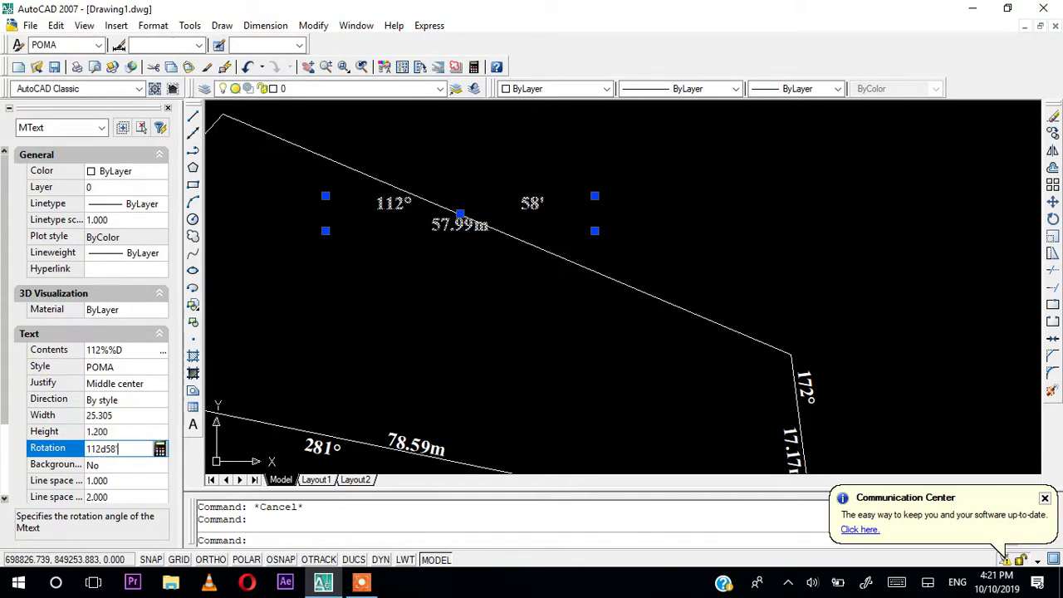
key(Tab)
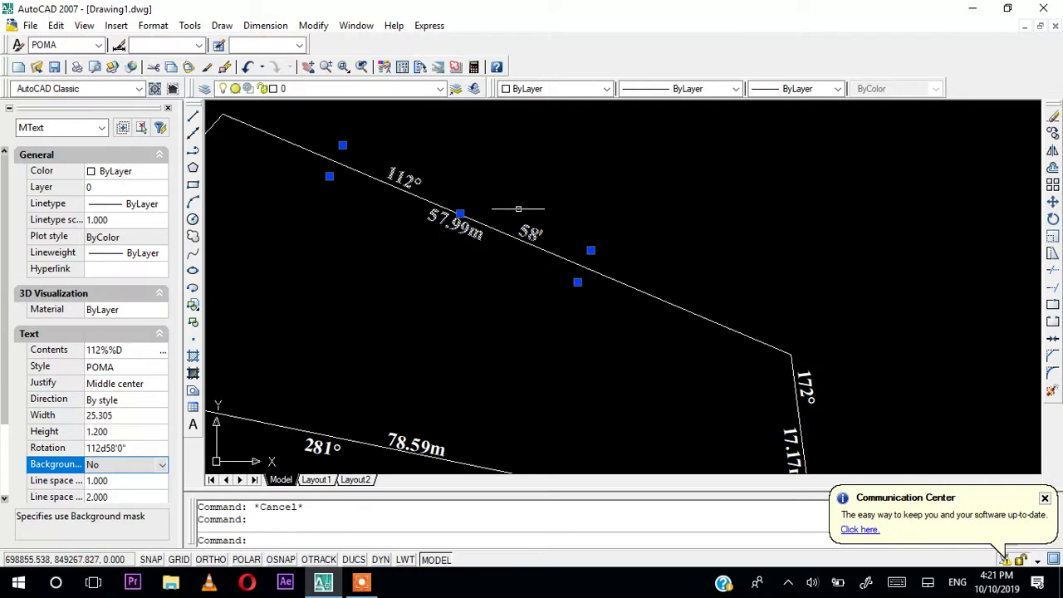
middle_drag(498, 283, 677, 307)
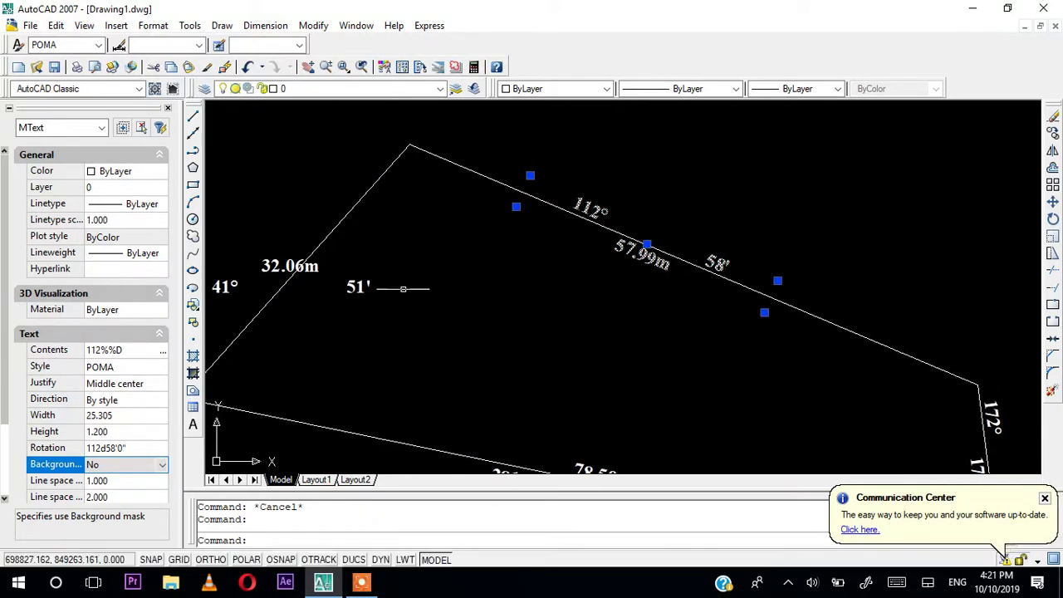
key(Escape)
Step: Rotate the 32.06m / 41° label to 41d51' along the left edge
click(312, 267)
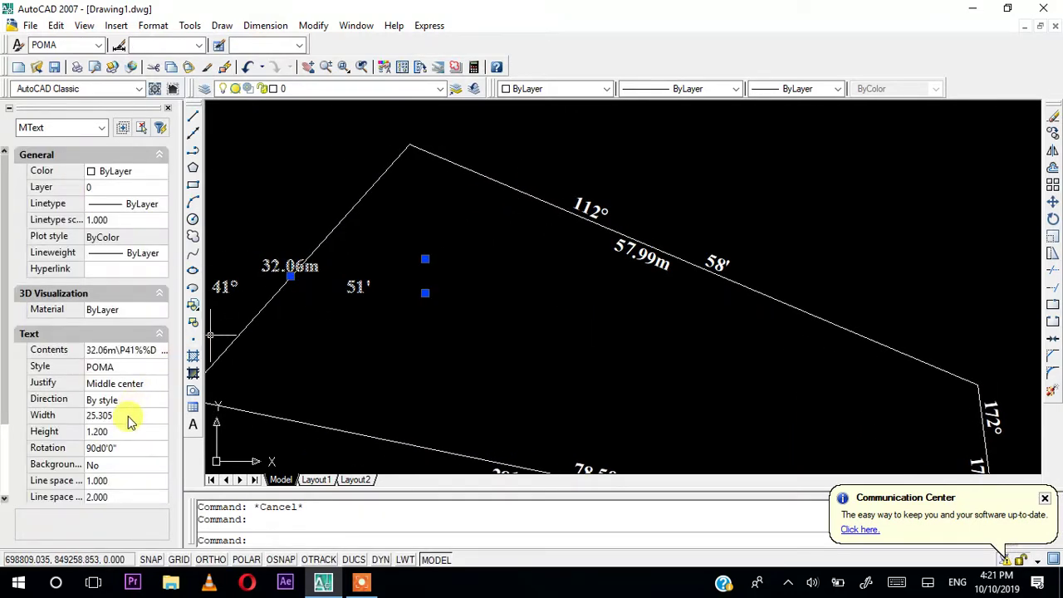
click(124, 449)
text(41d51)
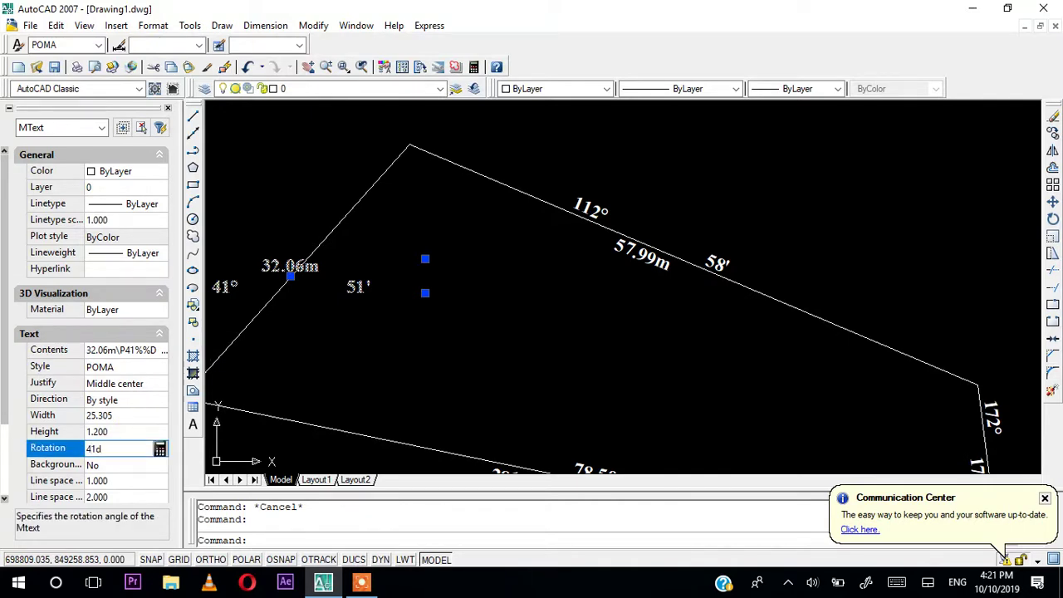
text(')
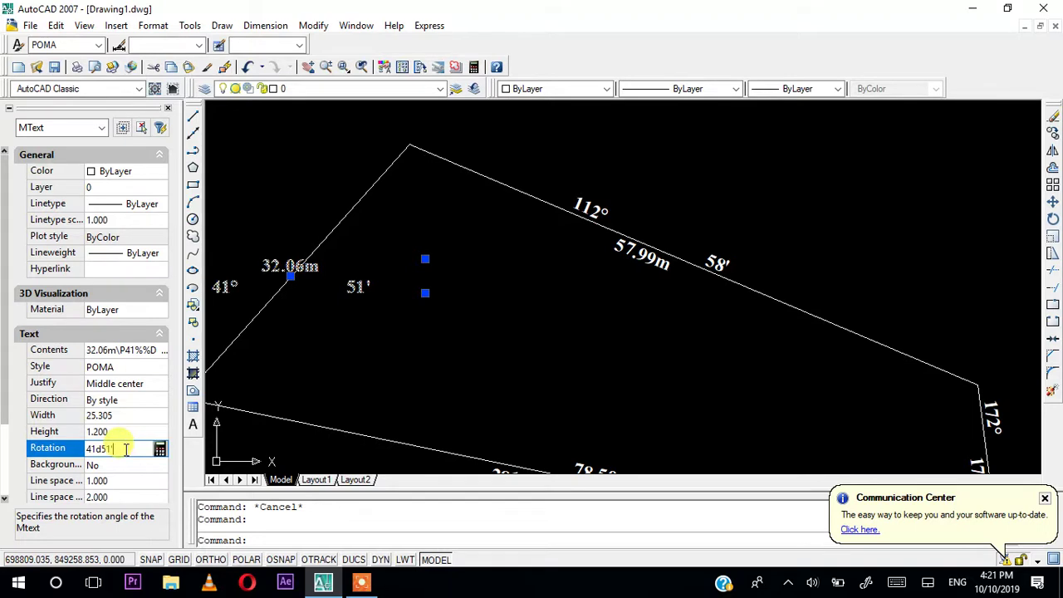
key(Return)
middle_drag(415, 344, 413, 250)
key(Escape)
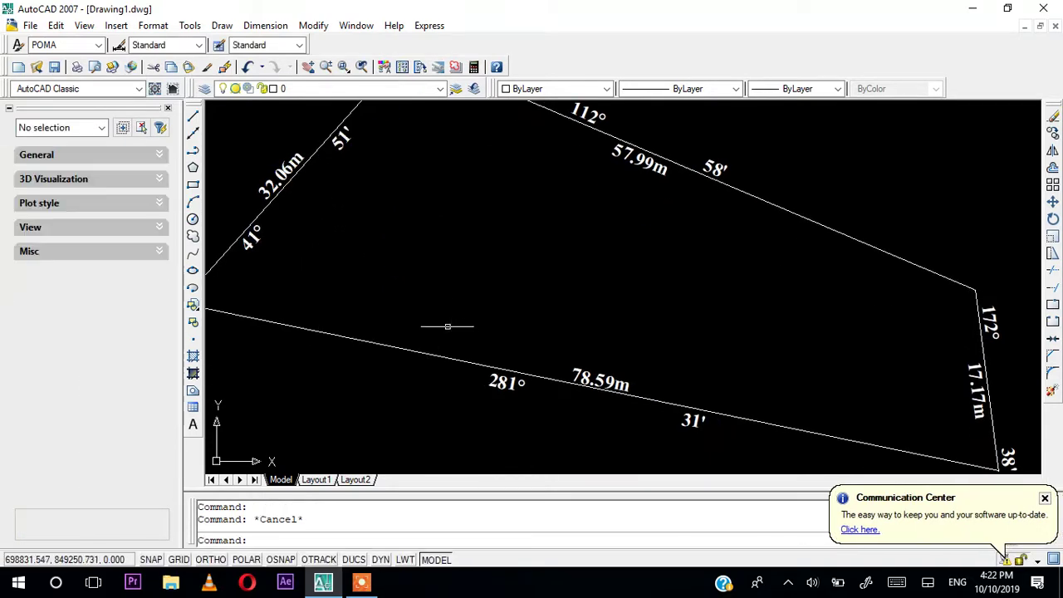
Step: Zoom and pan to show the whole labelled parcel, then open the Format menu
scroll(466, 295, down, 4)
scroll(531, 316, up, 5)
scroll(522, 341, up, 3)
scroll(527, 302, down, 10)
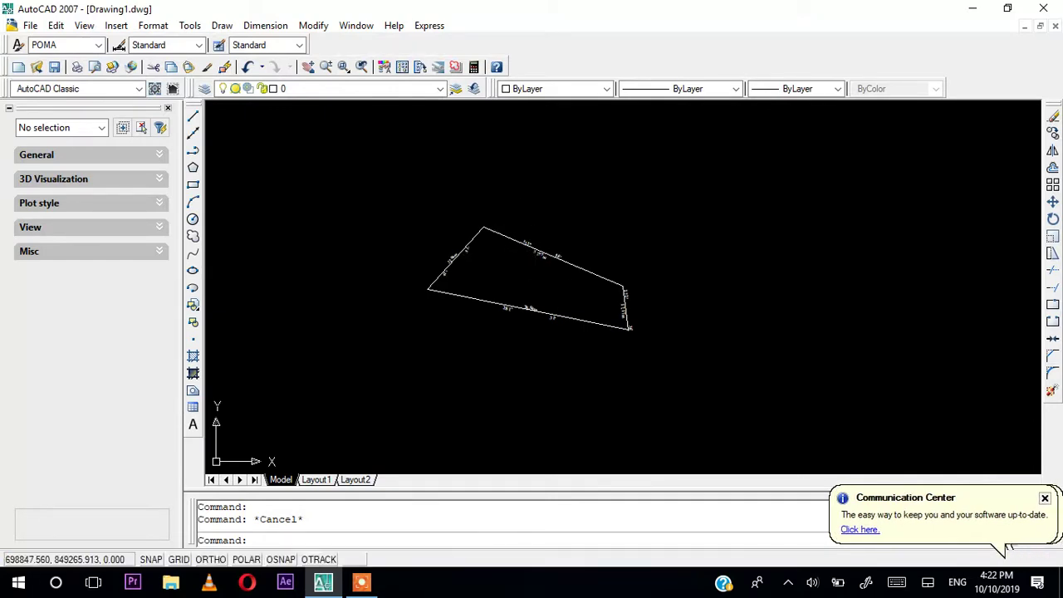
scroll(534, 260, up, 6)
scroll(542, 276, down, 1)
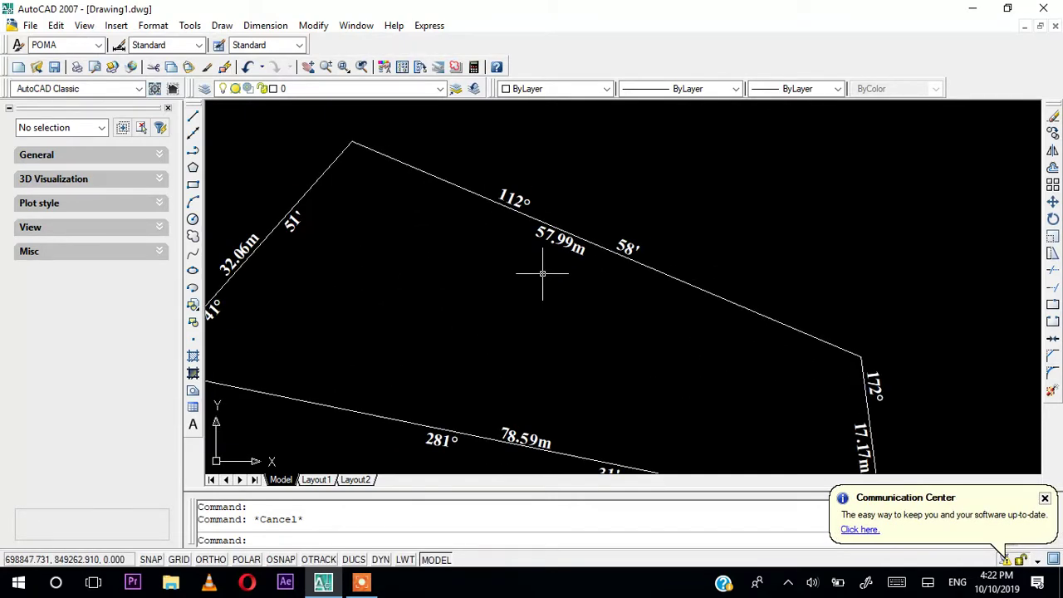
scroll(543, 274, down, 2)
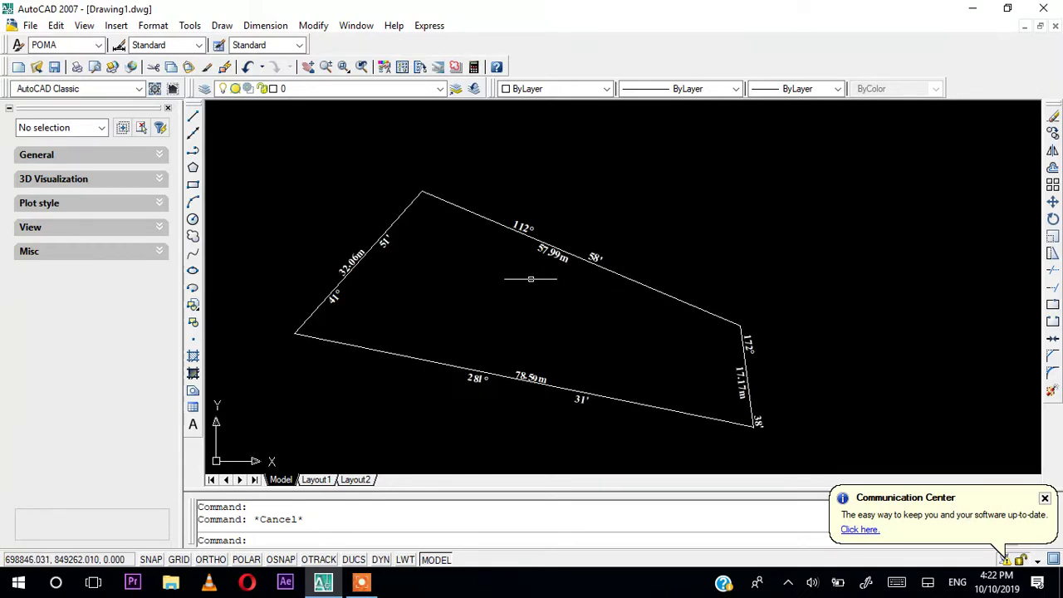
middle_drag(522, 270, 525, 210)
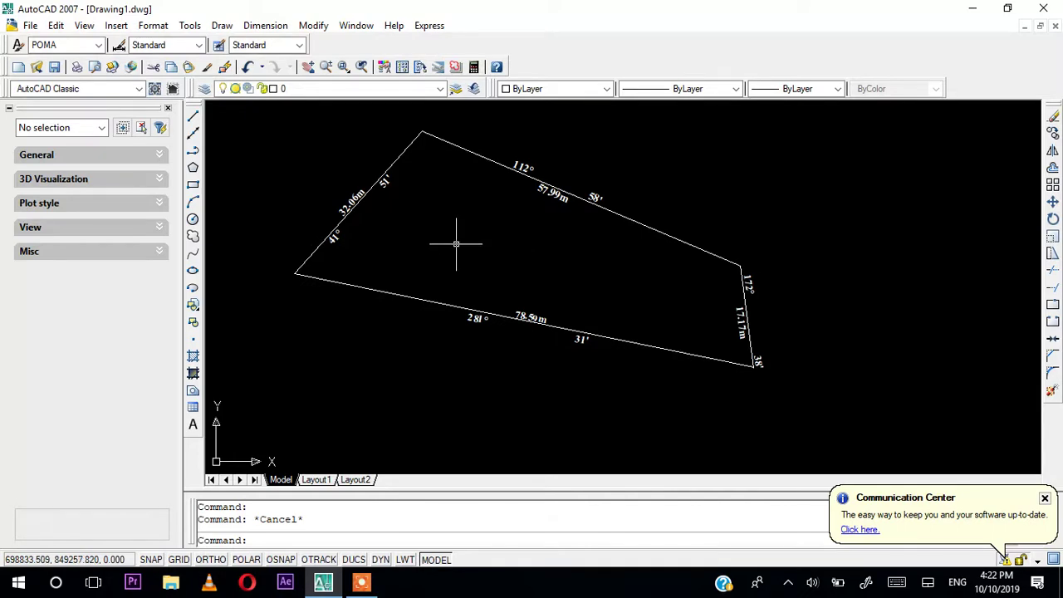
middle_drag(457, 240, 451, 290)
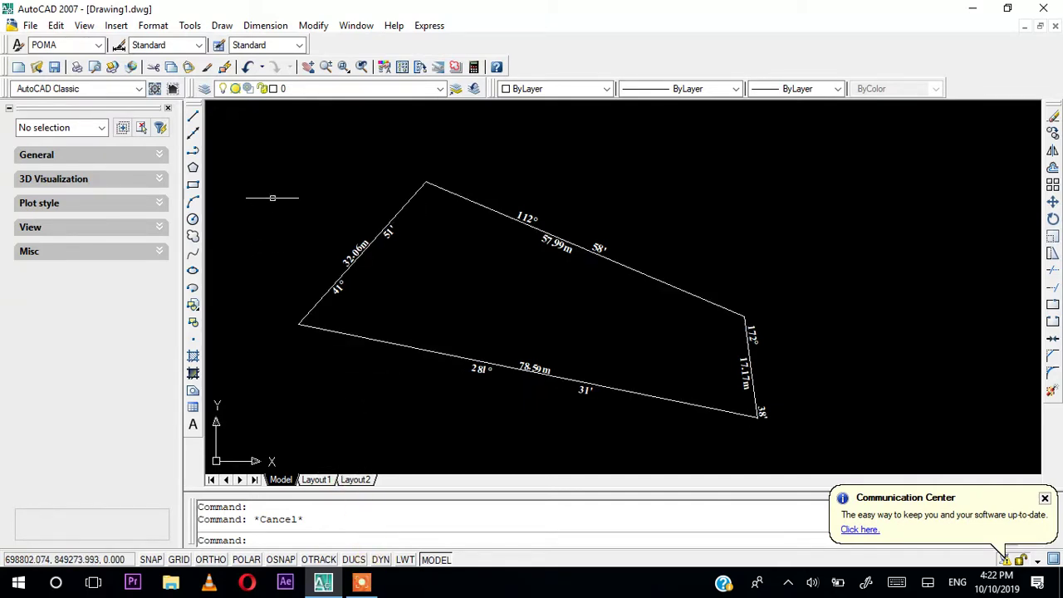
click(153, 25)
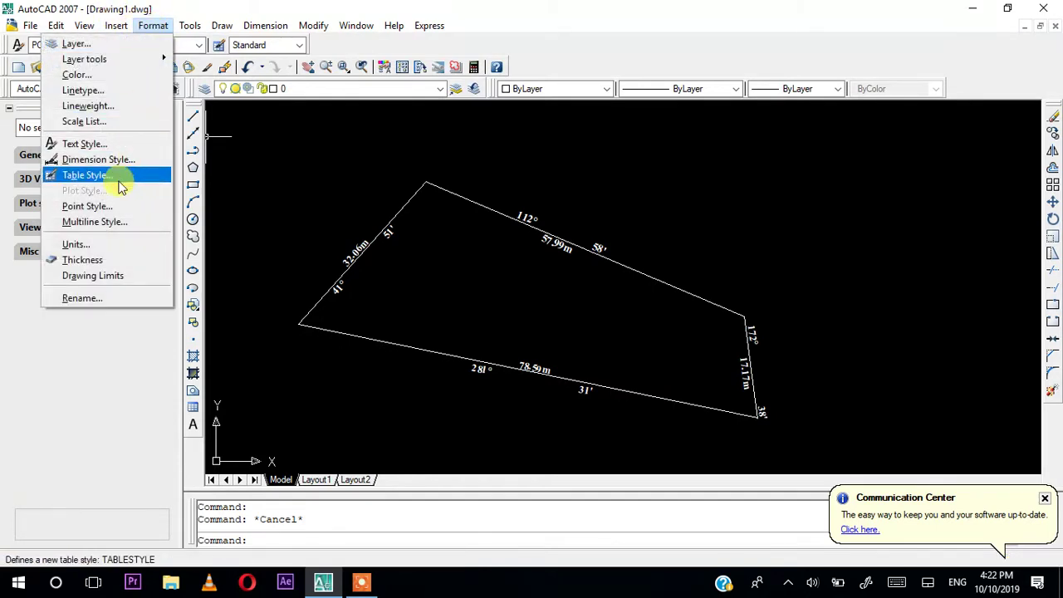
Step: Set the point style to square-with-dot, sized 1 in absolute units
click(103, 207)
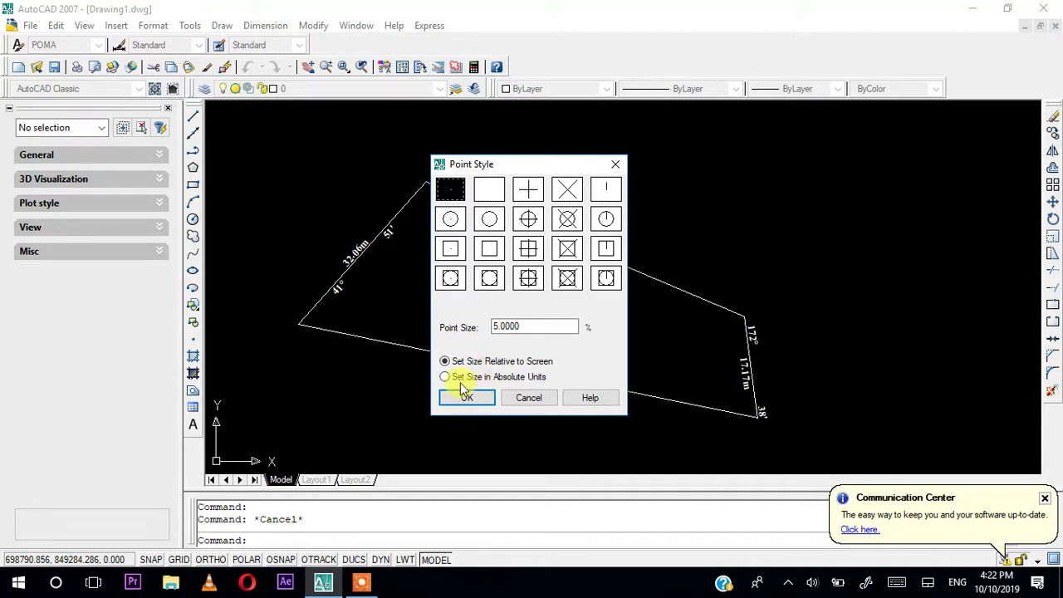
click(445, 378)
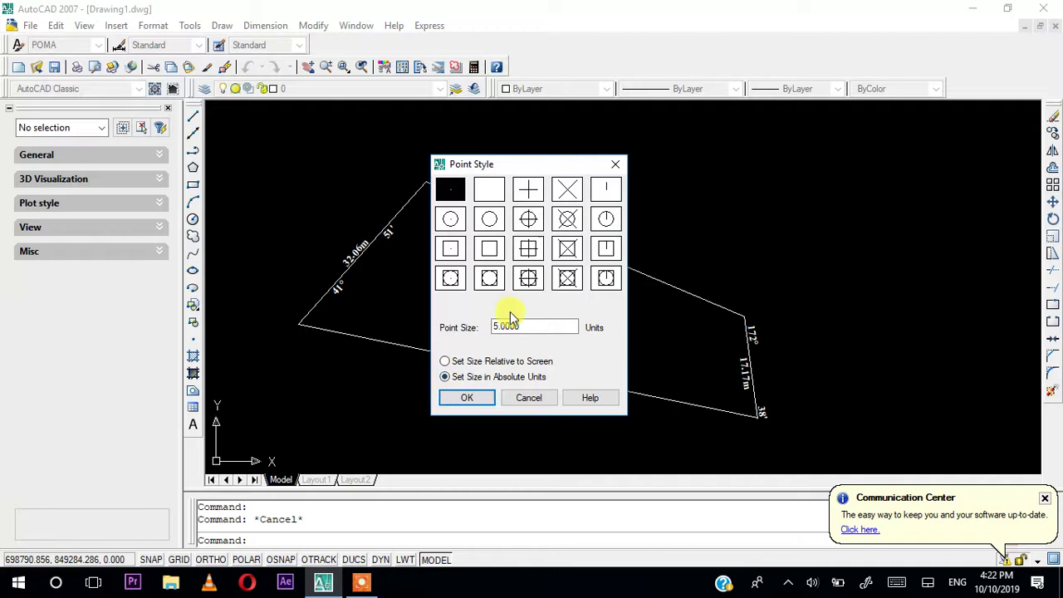
drag(519, 326, 444, 330)
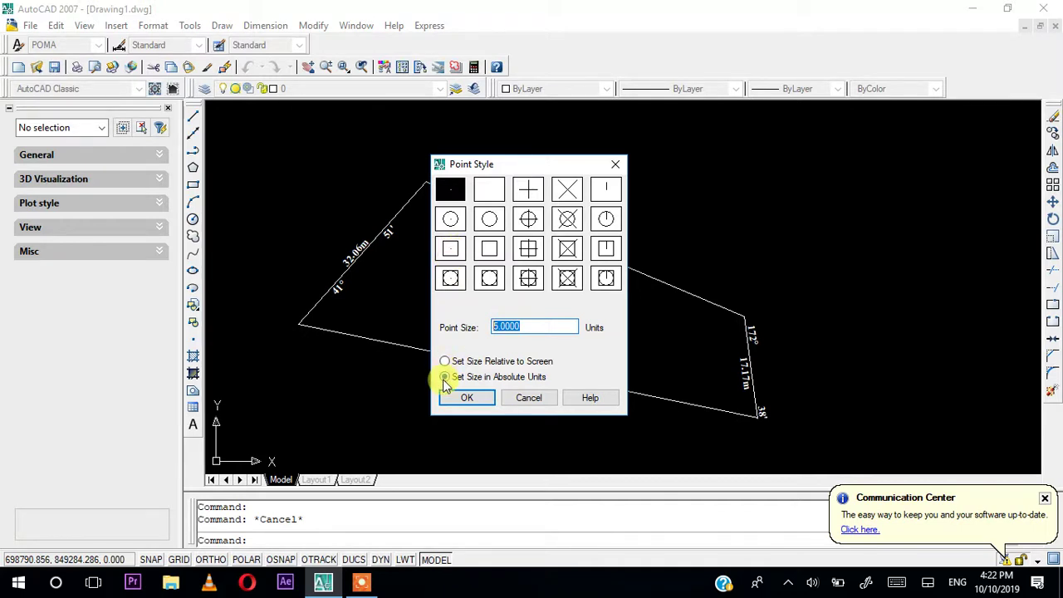
click(451, 253)
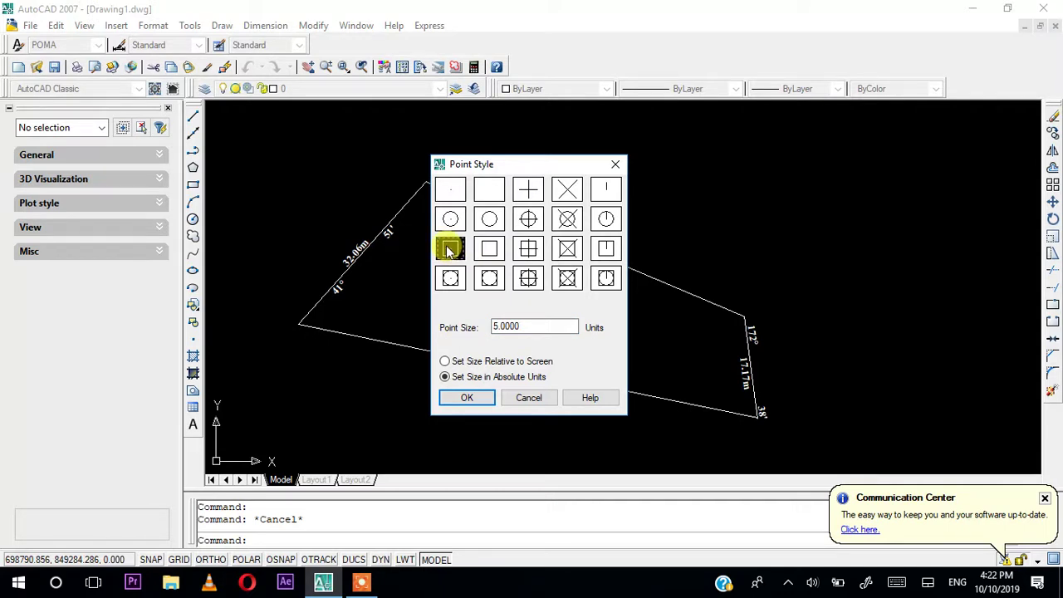
click(449, 250)
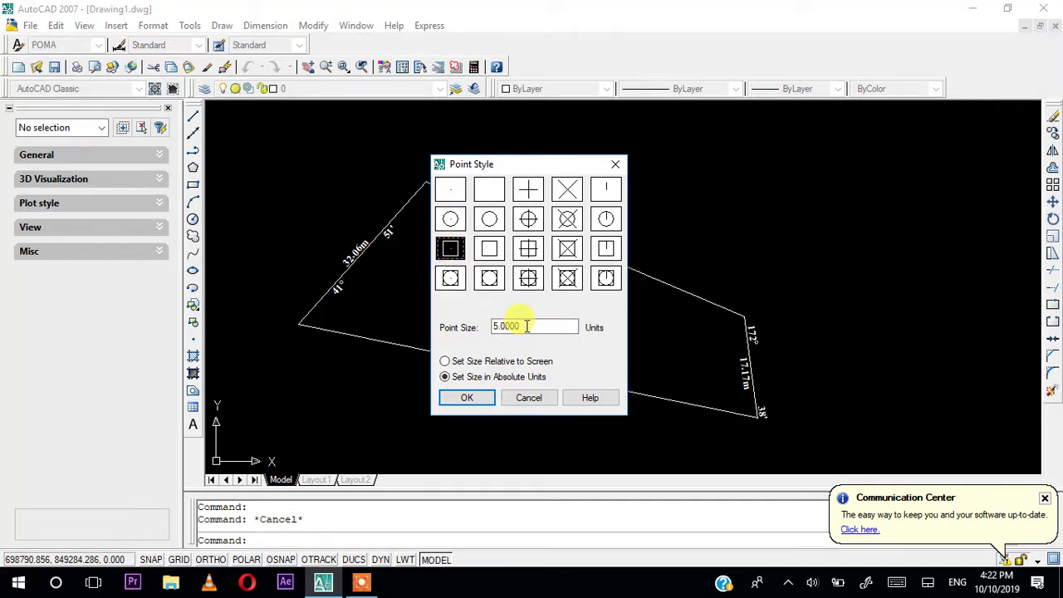
drag(526, 326, 455, 329)
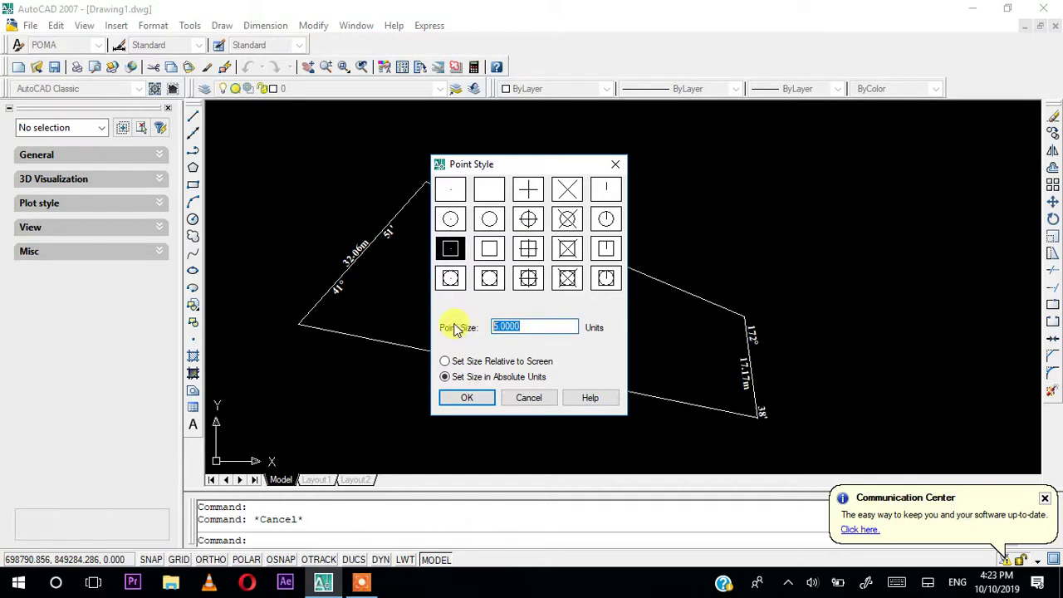
text(1.5)
click(472, 398)
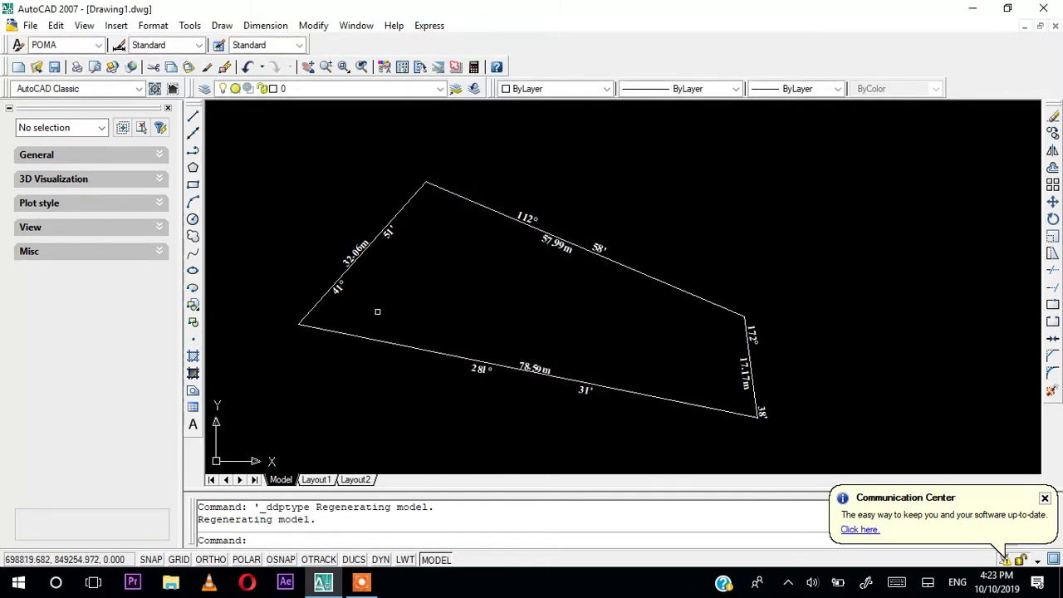
Step: With OSNAP on, snap point markers to the lower-left, top, right and bottom-right parcel corners
click(196, 347)
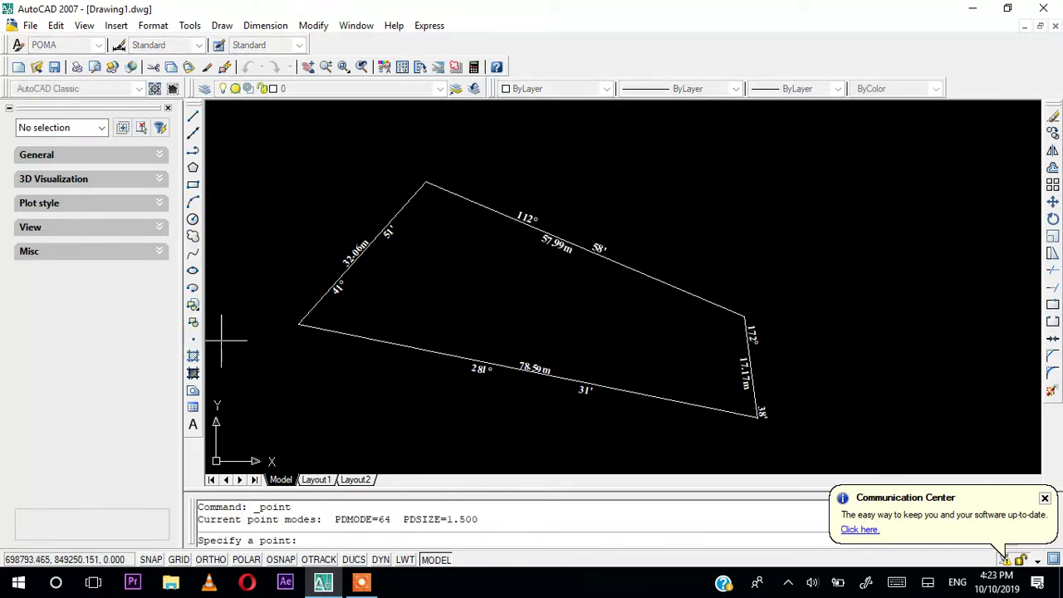
click(281, 560)
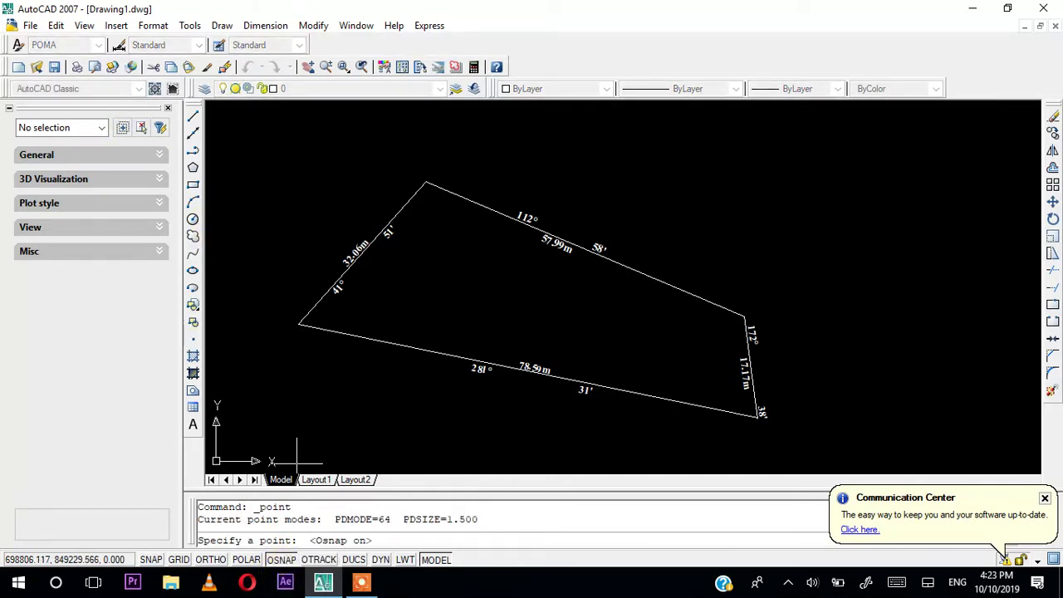
click(298, 324)
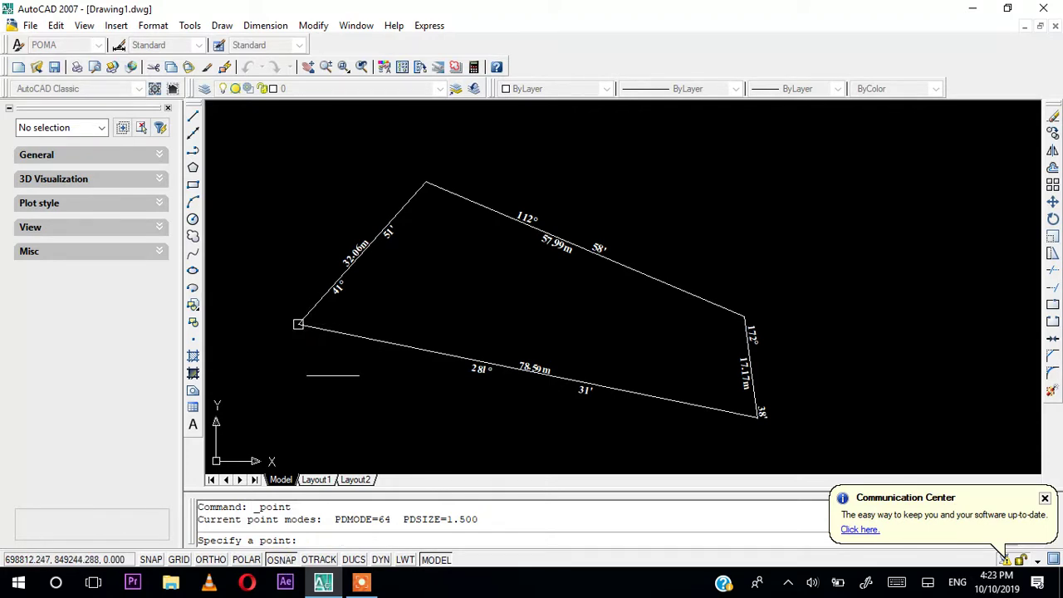
click(425, 182)
click(744, 317)
click(758, 417)
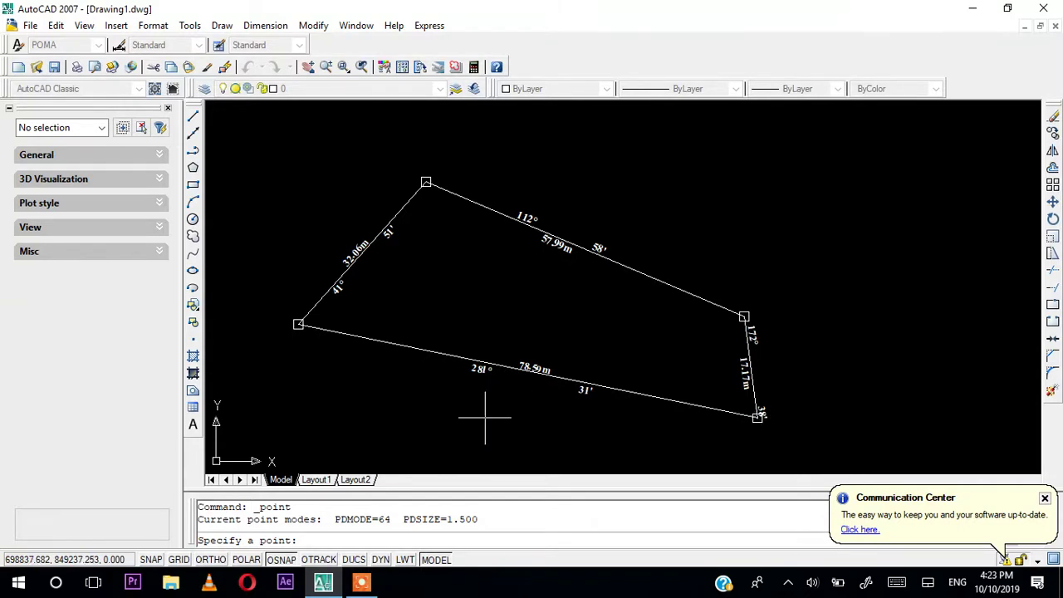
scroll(316, 361, down, 2)
scroll(315, 360, down, 2)
scroll(309, 309, up, 5)
scroll(332, 349, up, 5)
scroll(398, 344, up, 1)
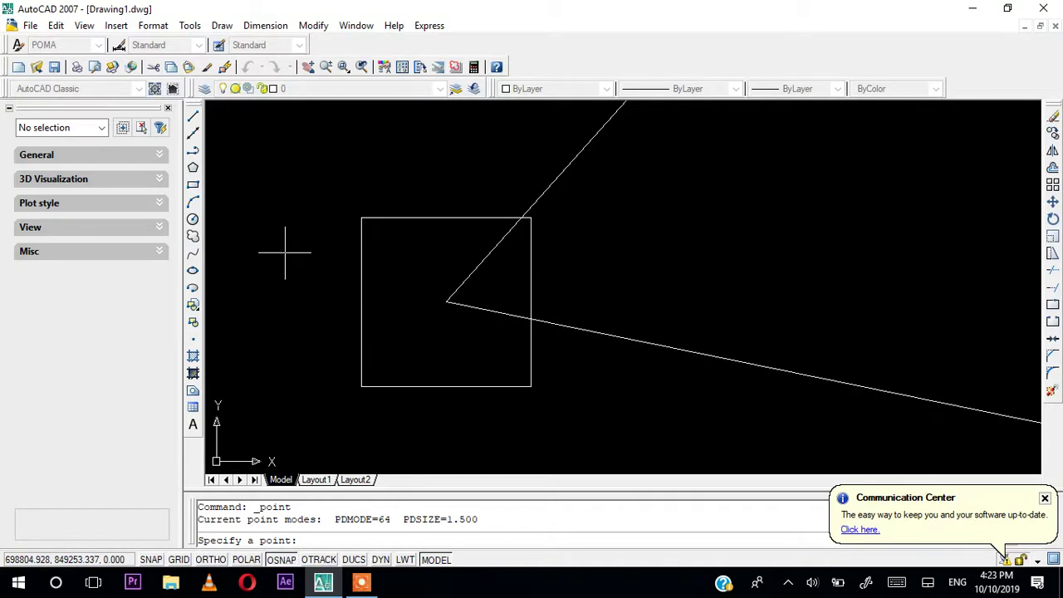
Step: With OSNAP off, draw a rectangle tracing the lower-left corner's square point marker
key(Escape)
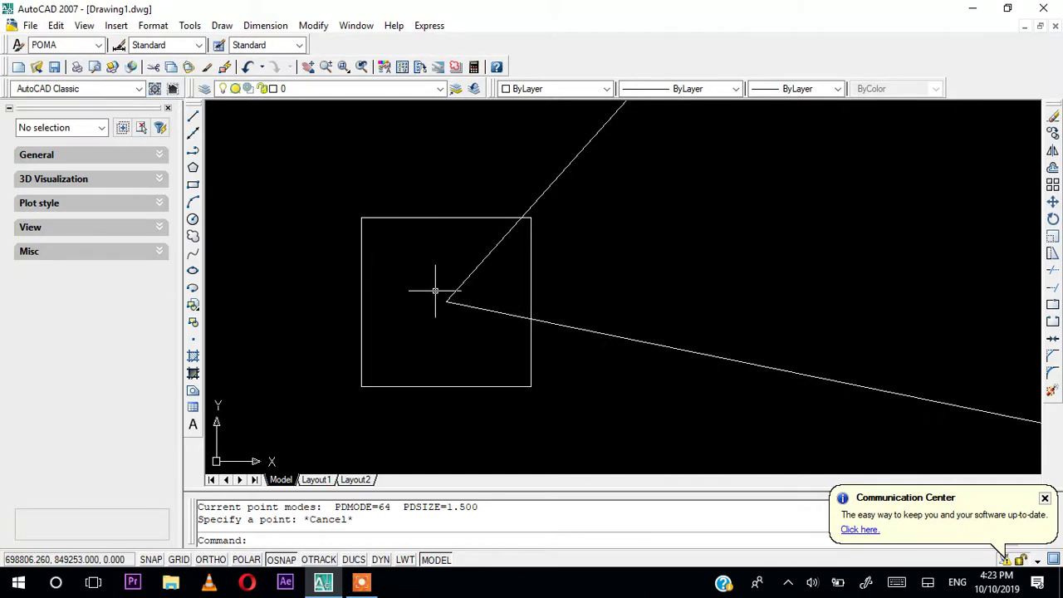
click(194, 185)
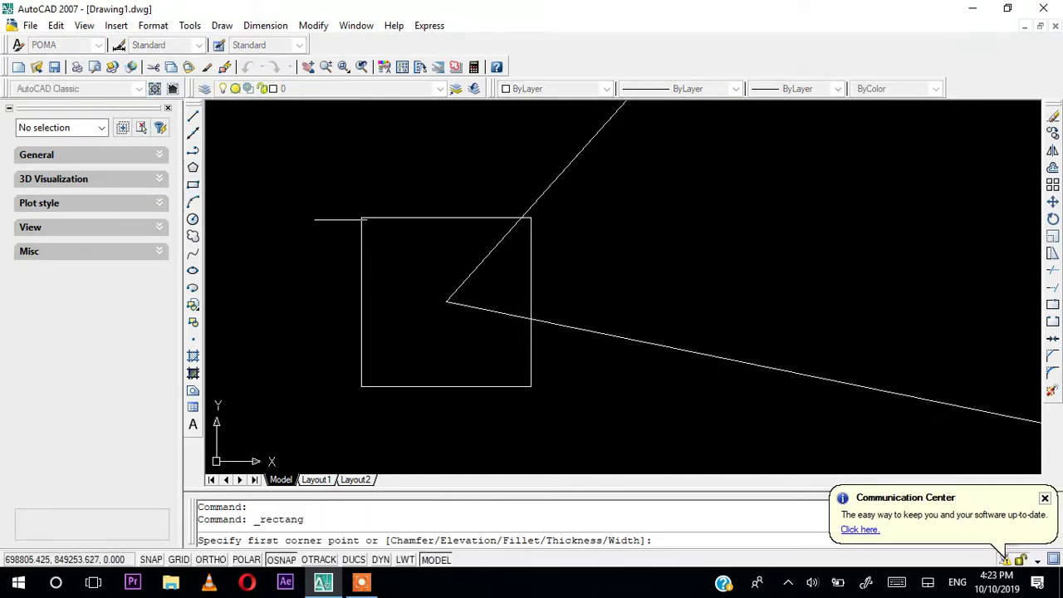
click(281, 559)
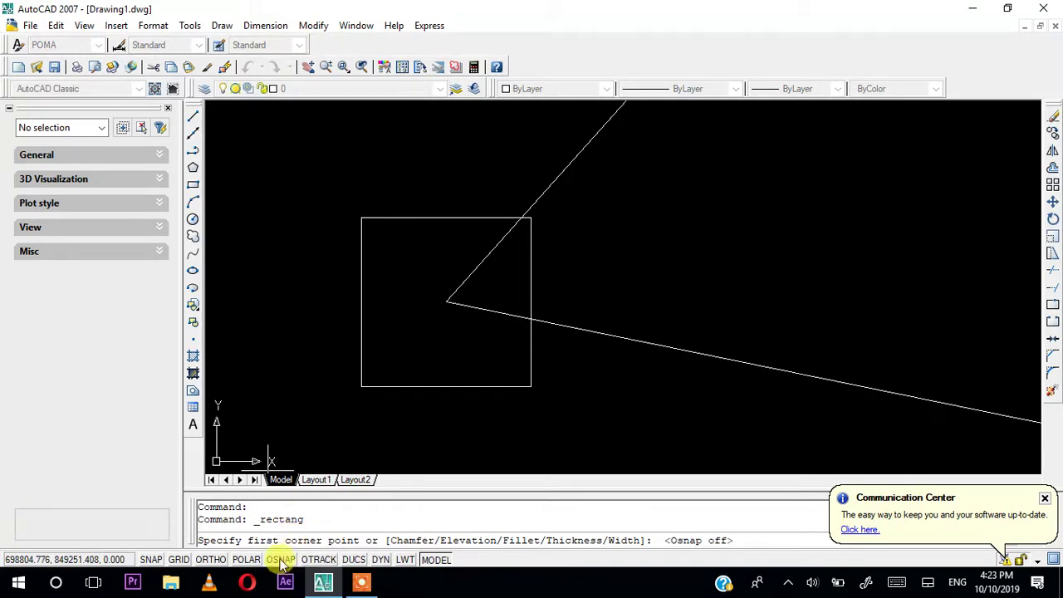
click(361, 218)
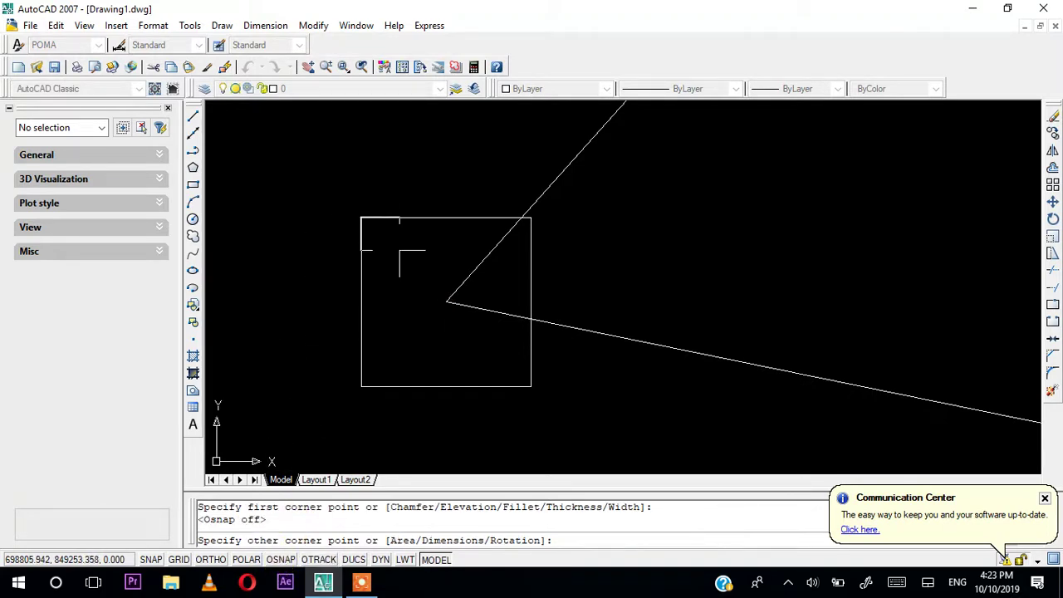
click(533, 386)
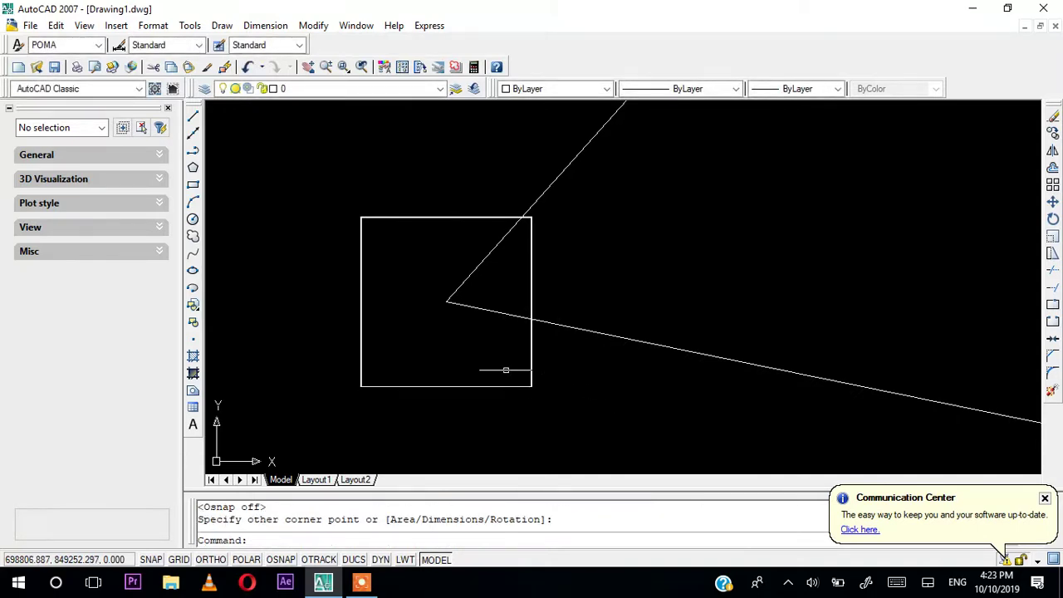
click(438, 386)
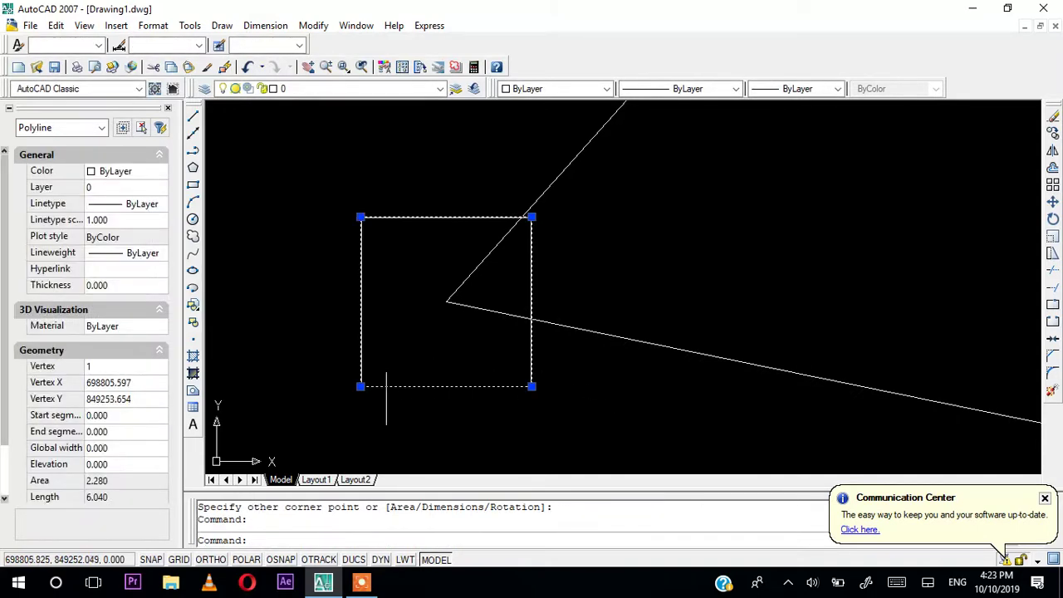
key(Escape)
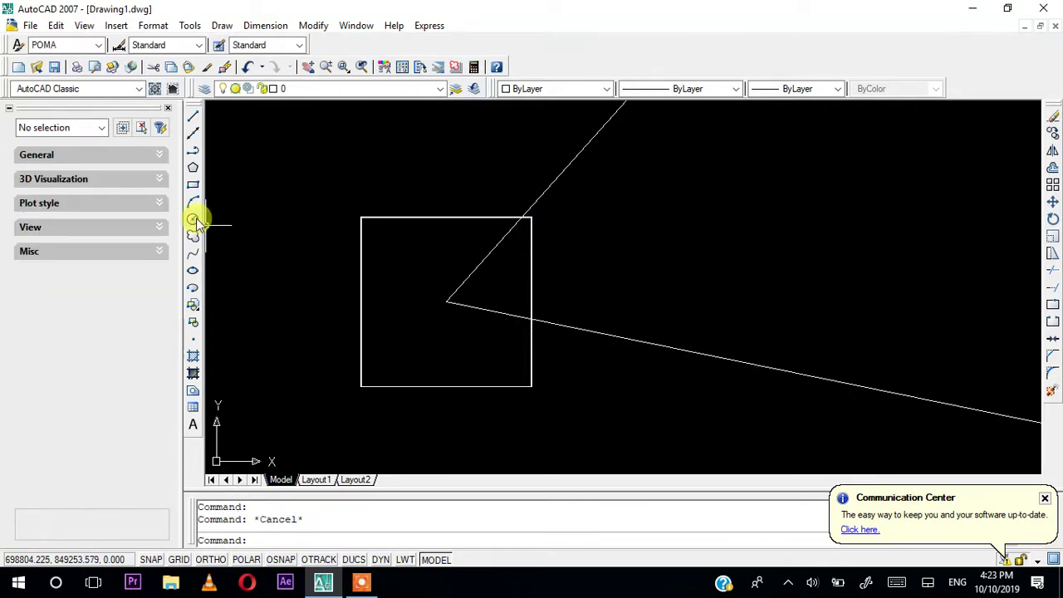
Step: Draw a small circle centred on the lower-left vertex, then select it with the rectangle
click(194, 219)
click(280, 558)
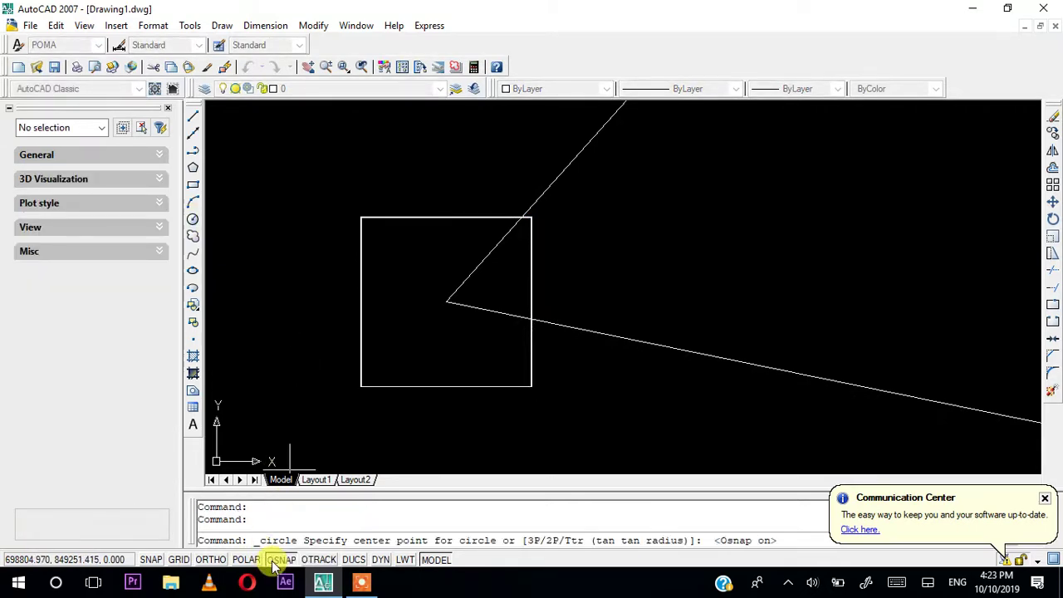
click(447, 301)
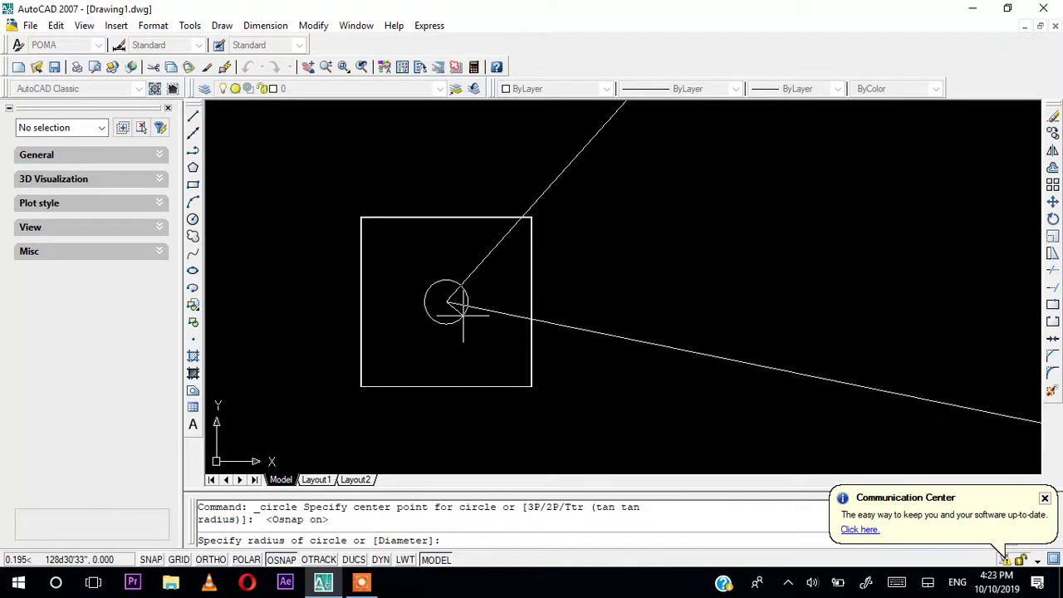
click(464, 314)
click(531, 381)
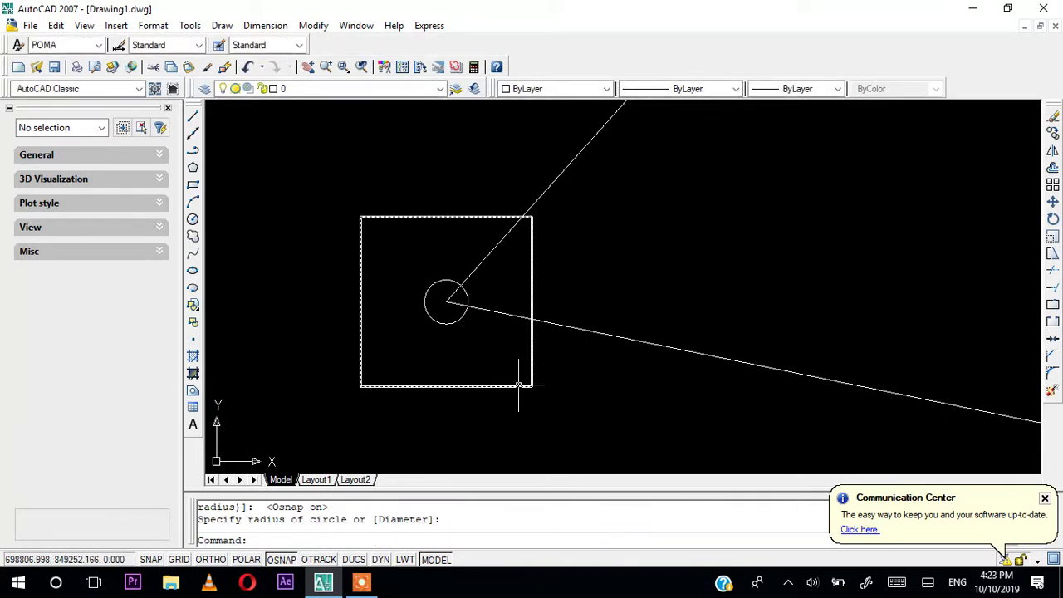
click(453, 329)
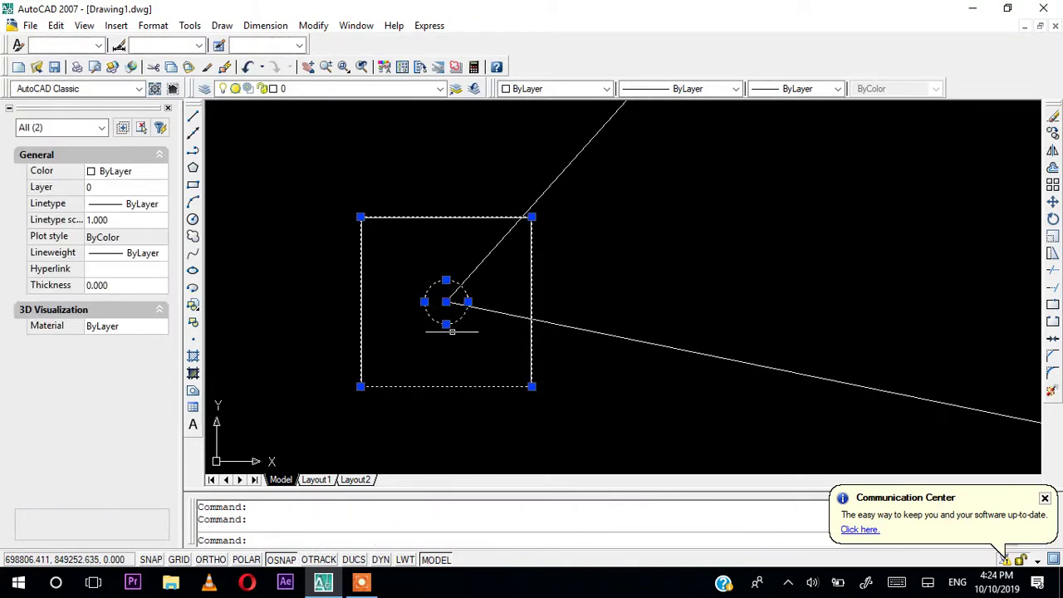
Step: Copy the frame and circle from the circle's centre onto the parcel's top corner
click(1052, 134)
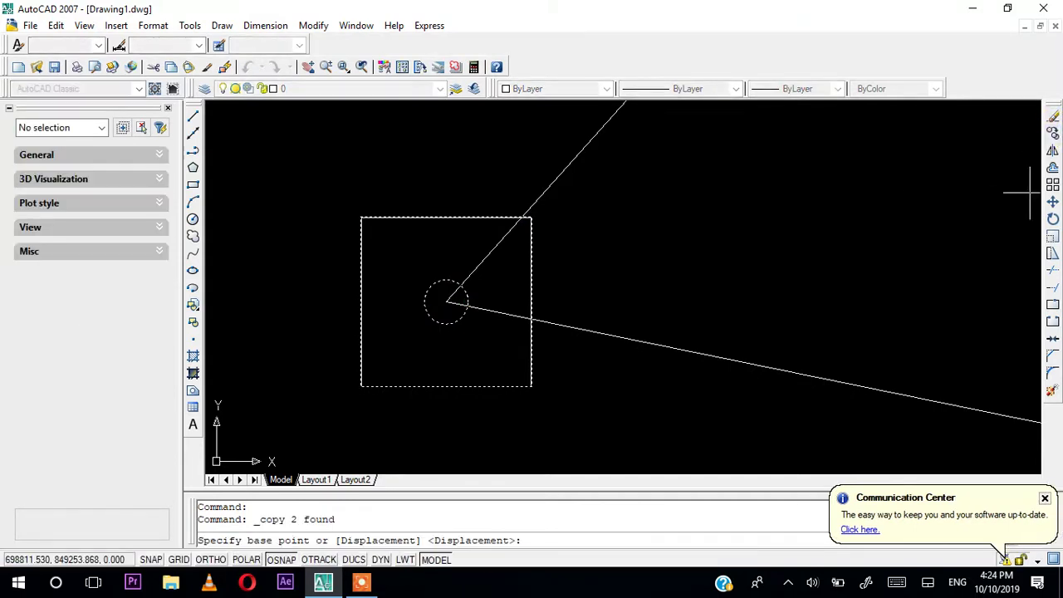
click(446, 301)
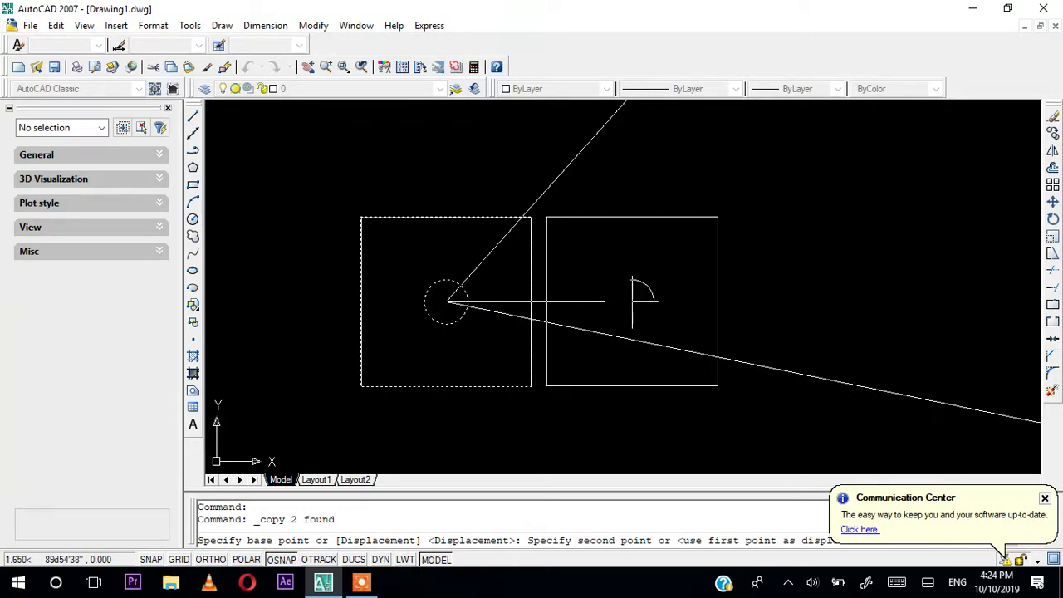
scroll(627, 301, down, 3)
scroll(633, 299, down, 3)
scroll(685, 238, up, 5)
scroll(636, 200, up, 2)
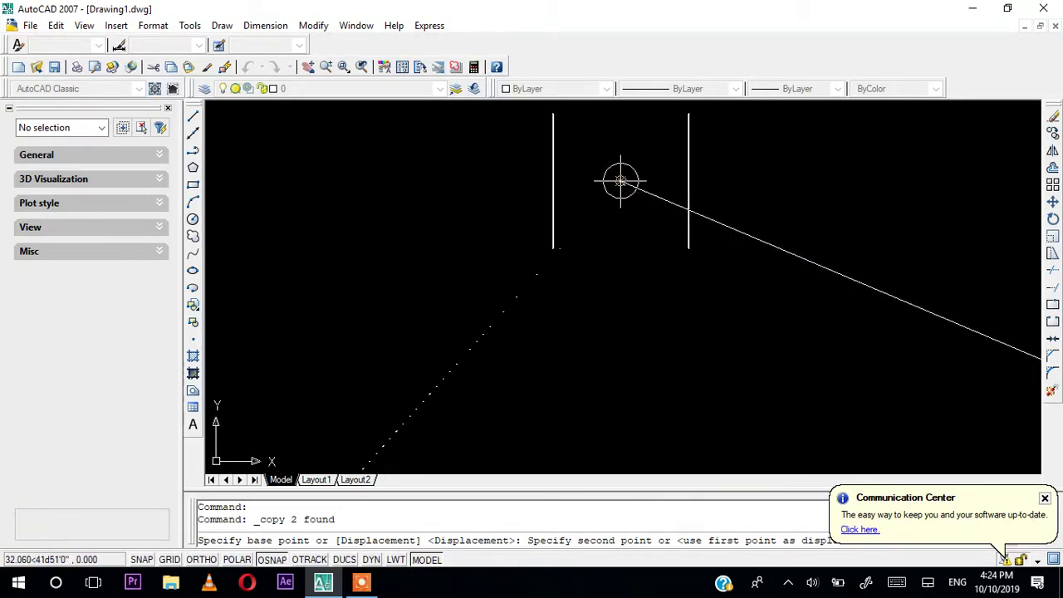
click(621, 180)
Step: Place another copy of the frame and circle on the right corner
middle_drag(621, 180, 700, 314)
scroll(700, 314, down, 3)
scroll(742, 339, down, 3)
scroll(771, 361, up, 2)
scroll(735, 384, up, 3)
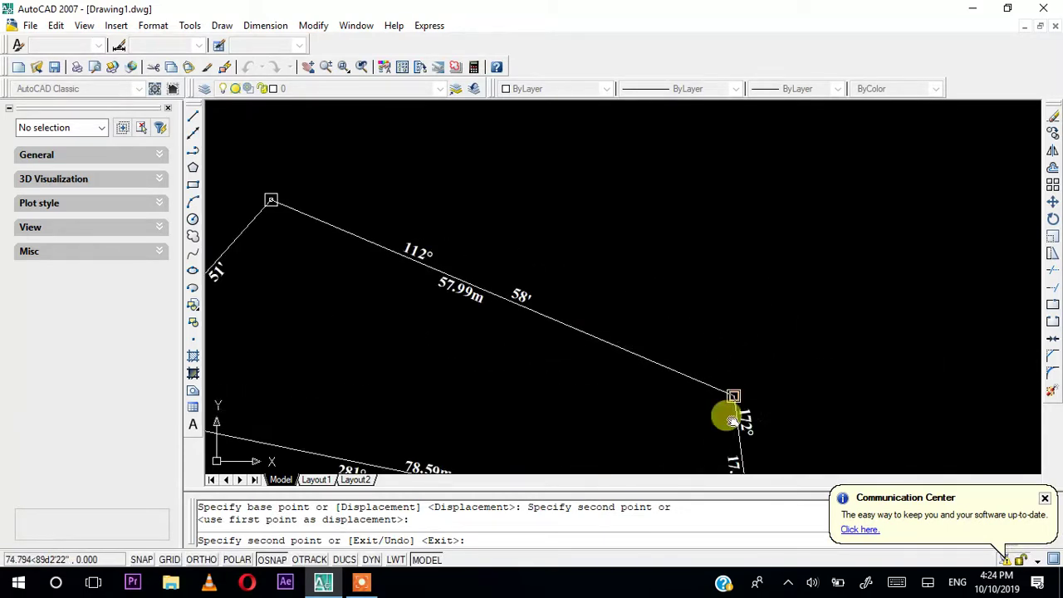
scroll(691, 316, up, 1)
scroll(671, 302, up, 5)
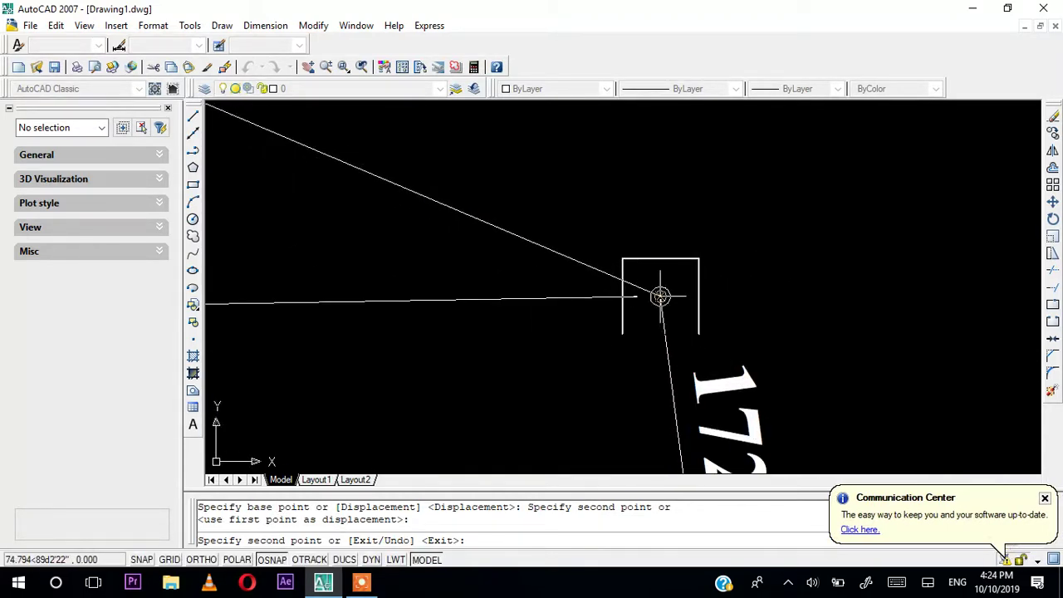
click(661, 296)
Step: Place the final copy on the bottom-right corner and end the copy command
middle_drag(606, 332, 701, 185)
scroll(700, 185, down, 1)
scroll(677, 360, down, 4)
scroll(688, 391, up, 3)
scroll(674, 402, up, 2)
click(672, 399)
scroll(659, 395, down, 4)
scroll(665, 388, down, 2)
scroll(639, 386, up, 4)
scroll(634, 384, up, 2)
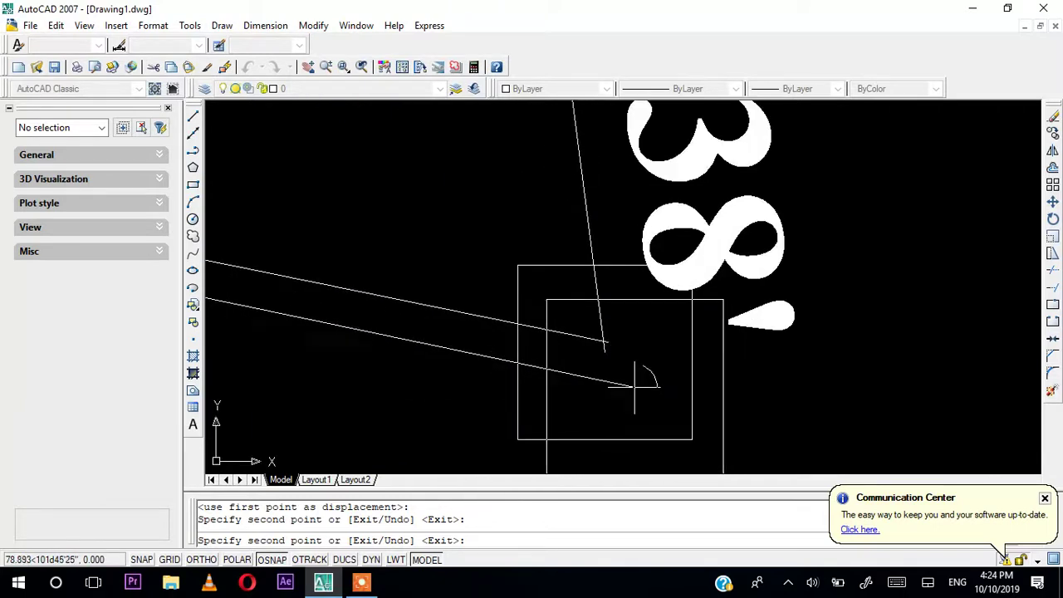
click(605, 350)
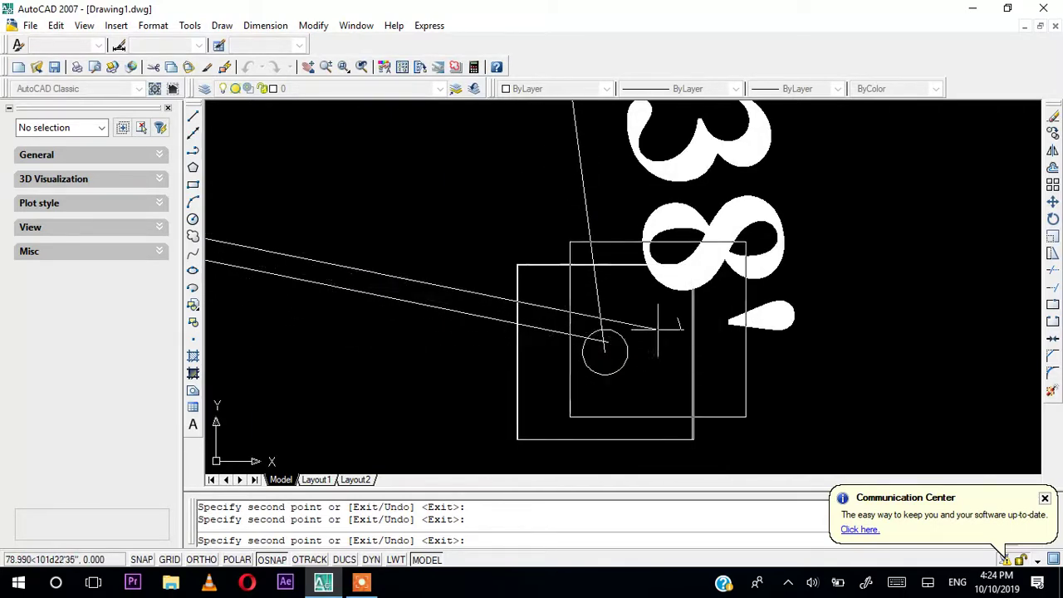
scroll(623, 342, down, 2)
scroll(499, 356, down, 3)
middle_drag(489, 356, 528, 356)
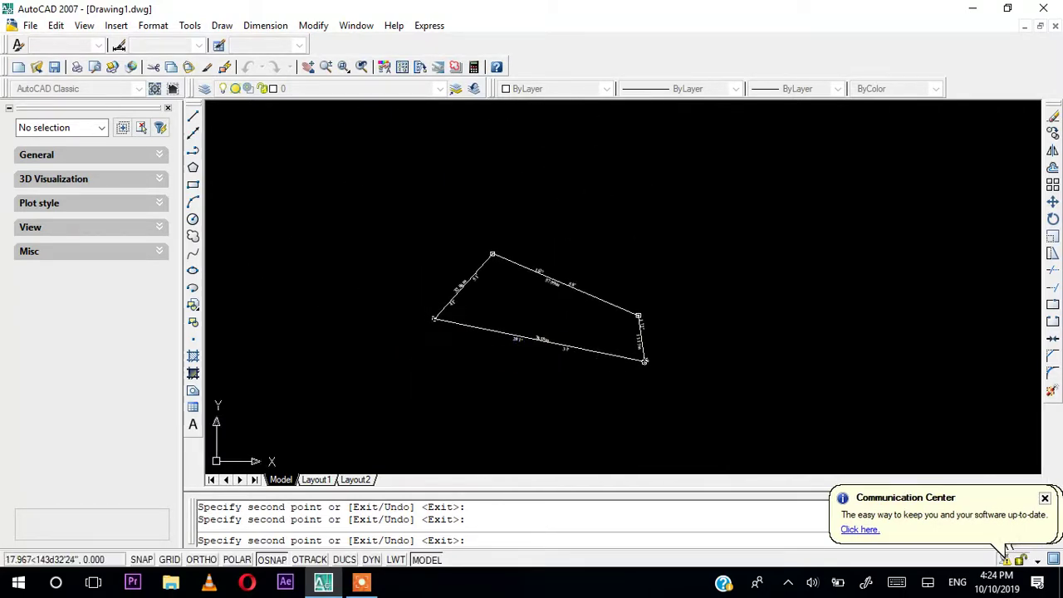
key(Escape)
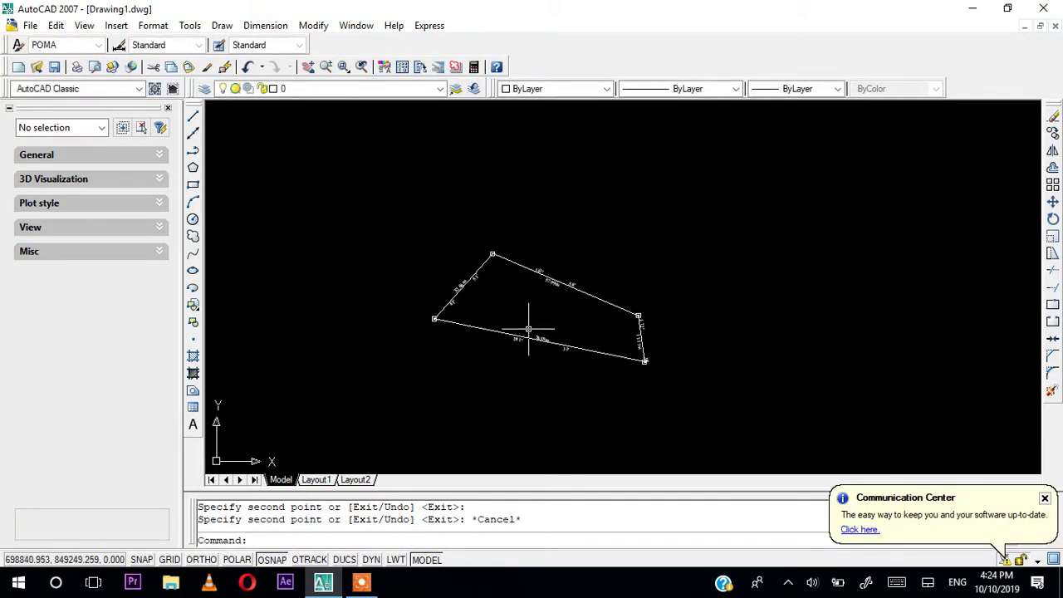
click(361, 582)
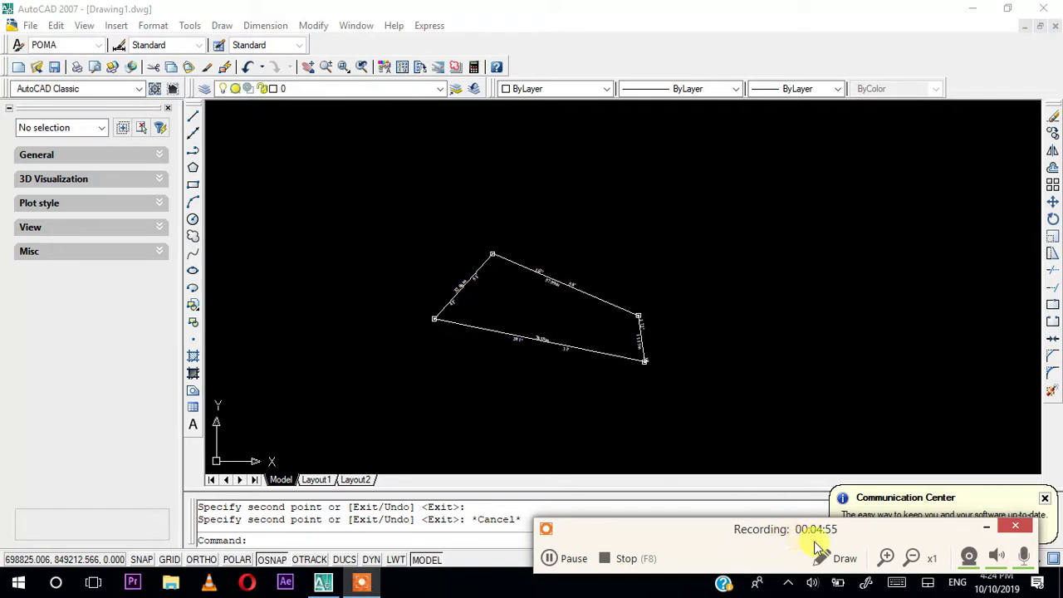